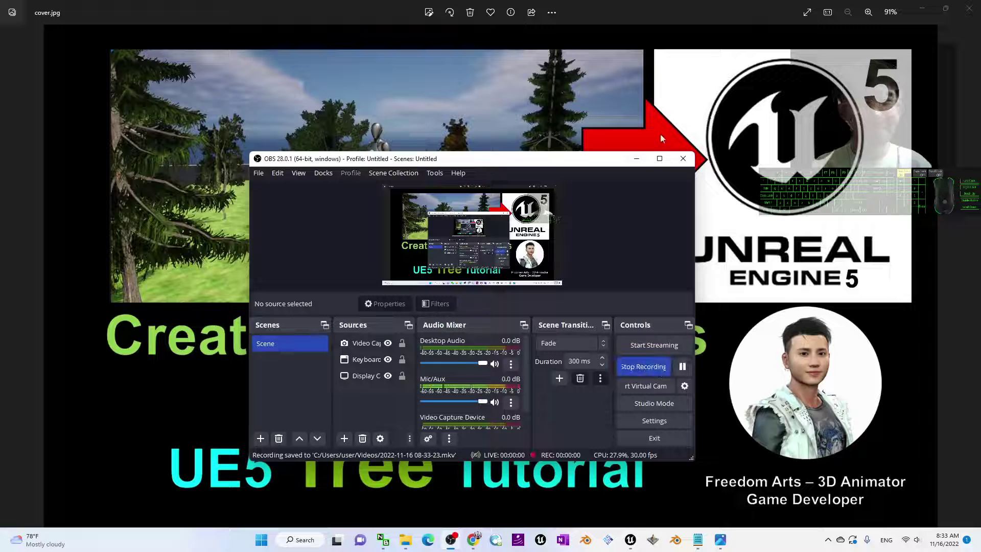
Step: Switch to the demo10 project in Unreal Editor, run the character among the trees in the running play session, and end it
click(637, 160)
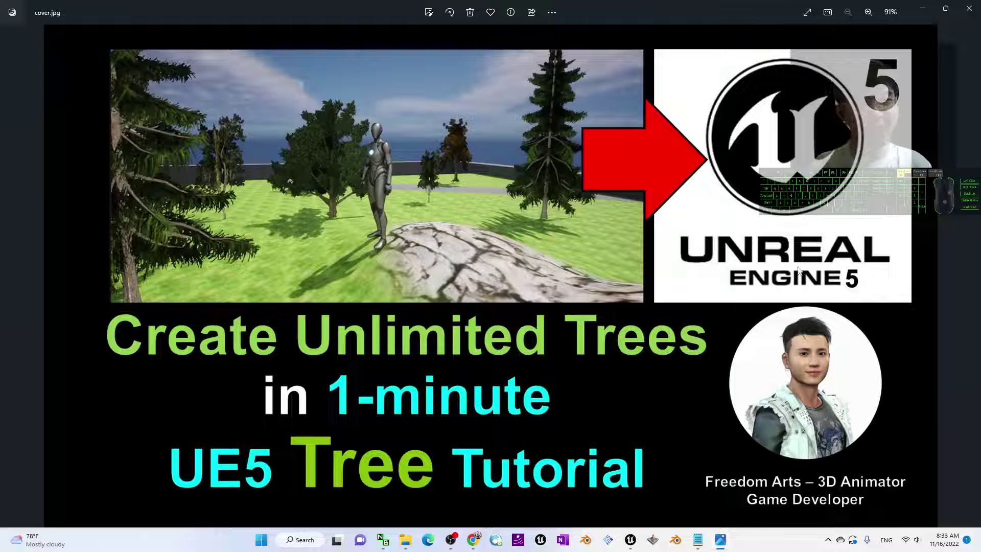
mouse_move(630, 539)
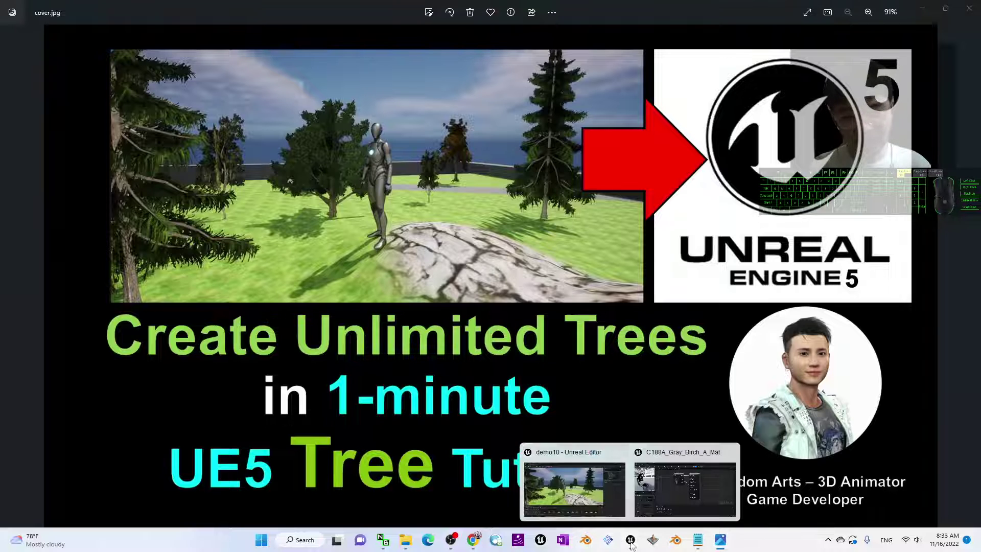
click(609, 493)
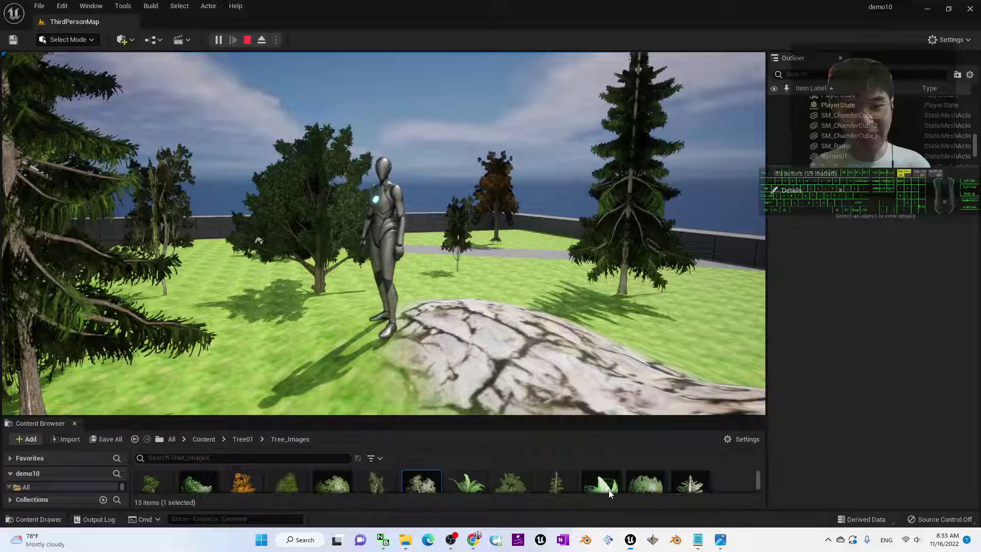
click(620, 309)
key(w)
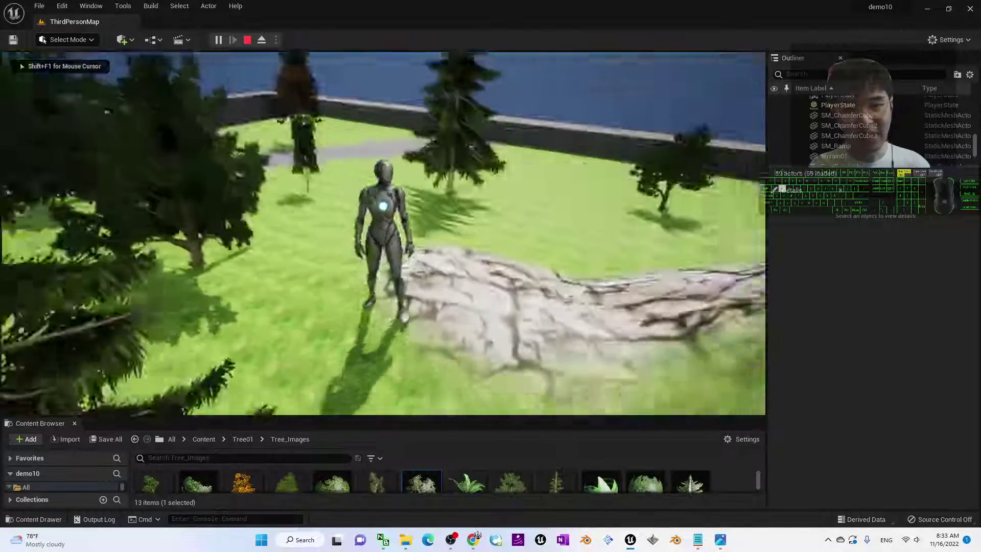
key(d)
key(a)
key(space)
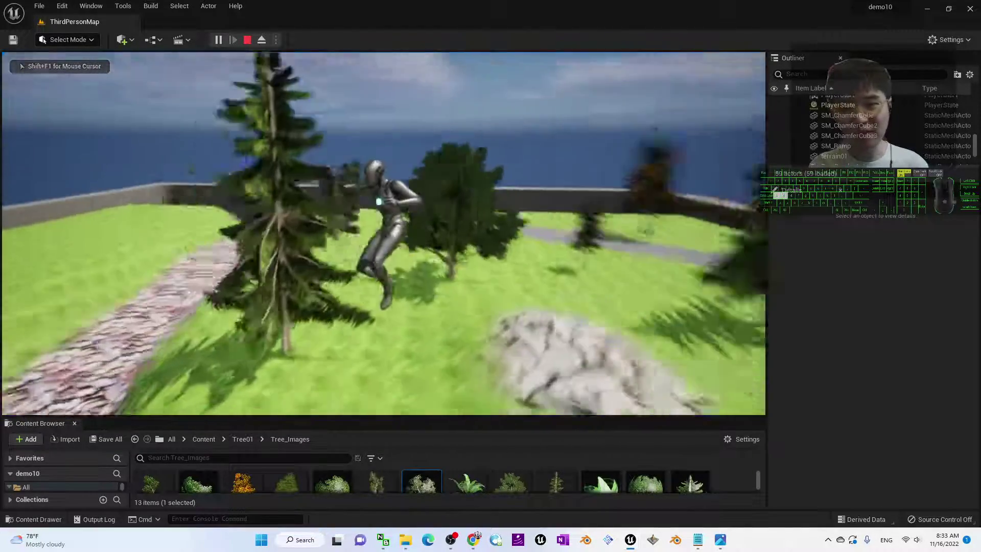
key(w)
key(w)
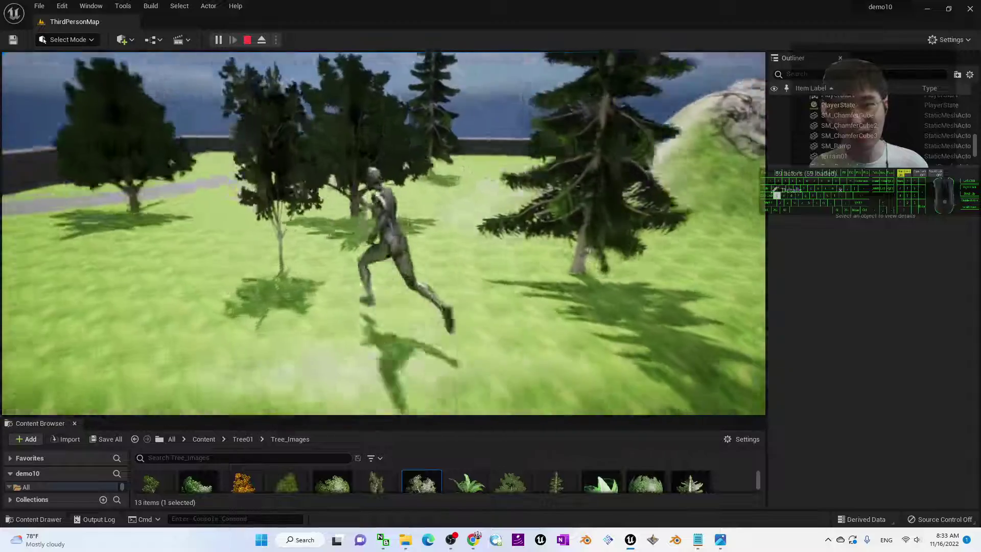
key(space)
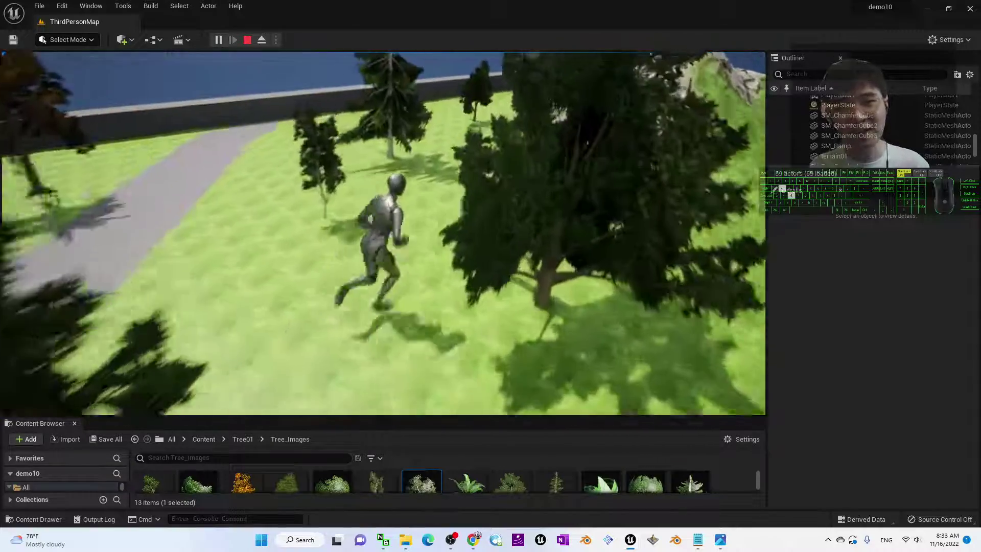
key(s)
key(a)
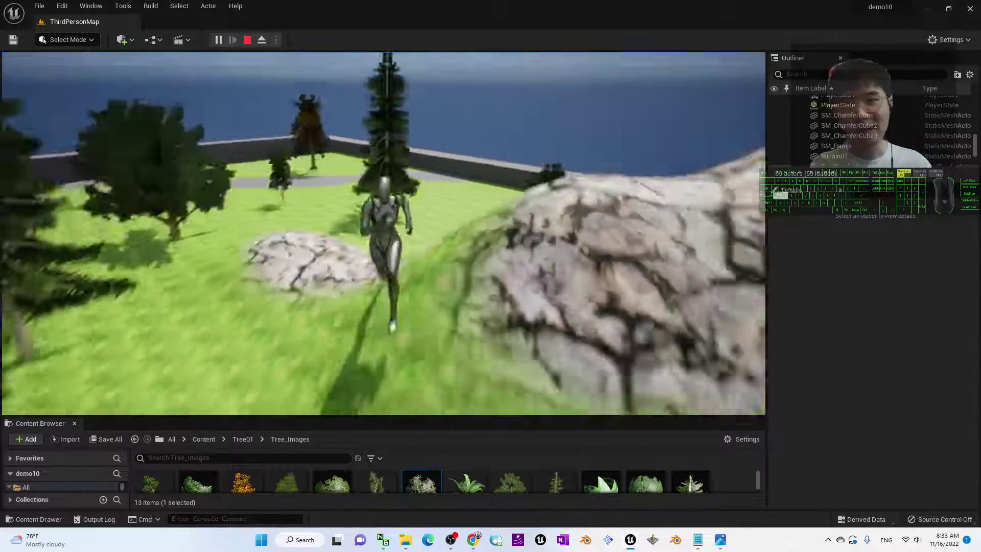
key(s)
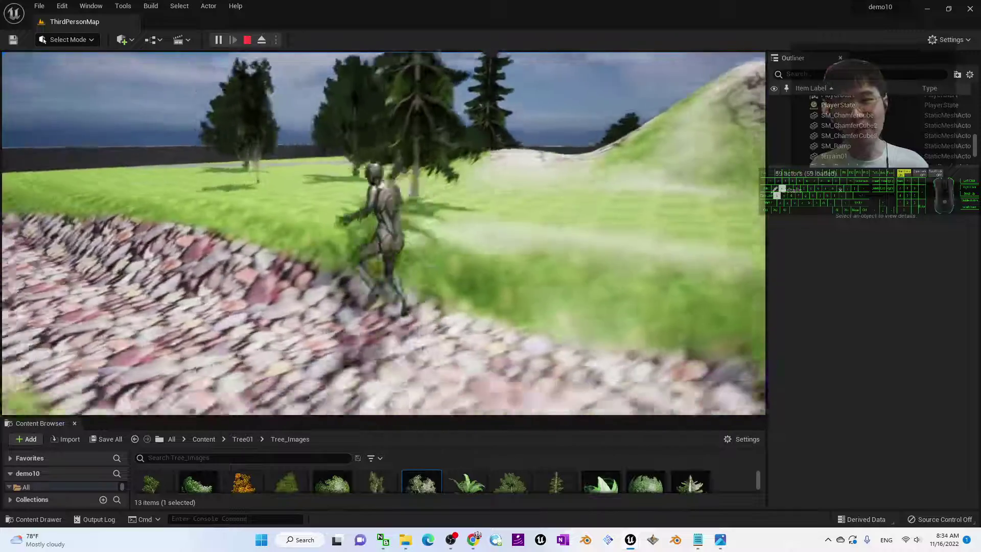
key(space)
key(d)
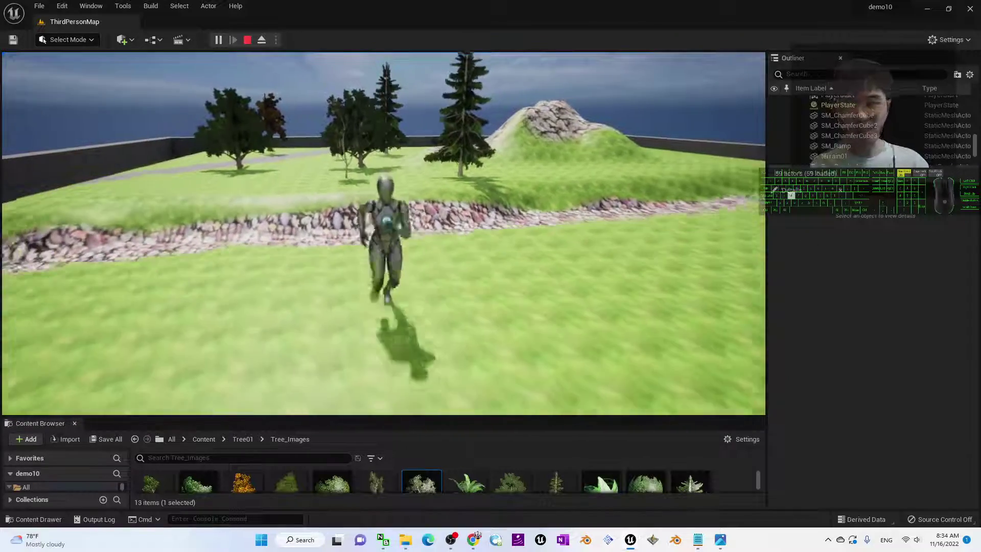
key(w)
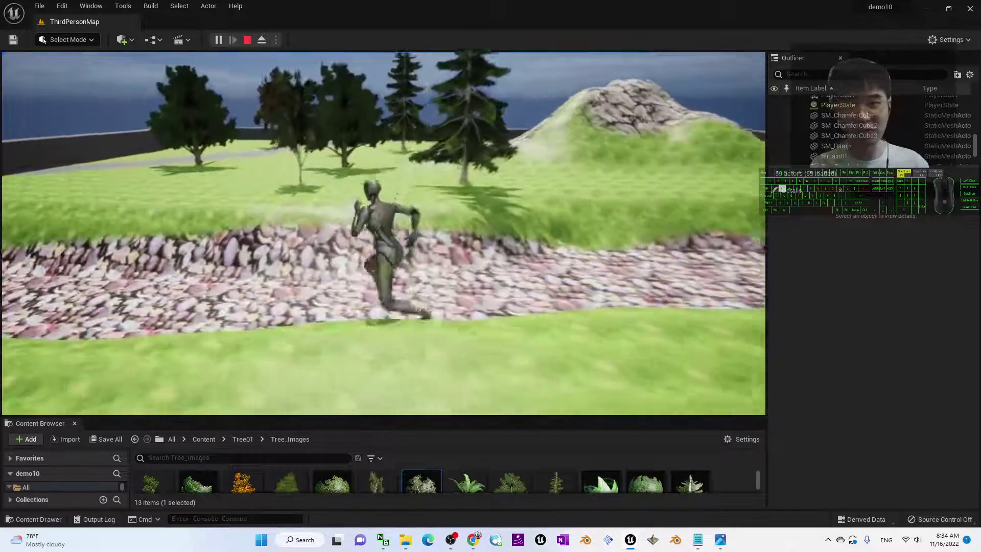
key(space)
key(w)
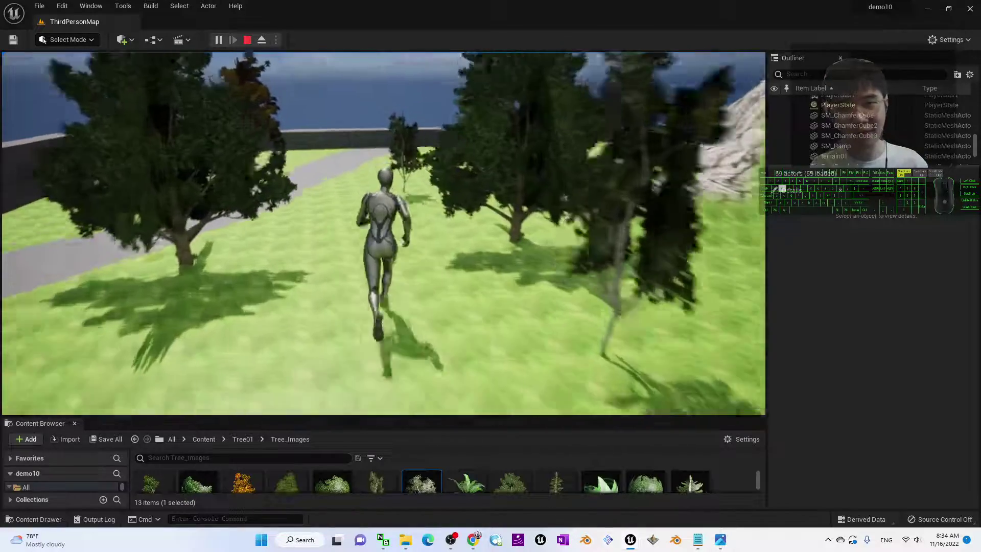
key(a)
key(Escape)
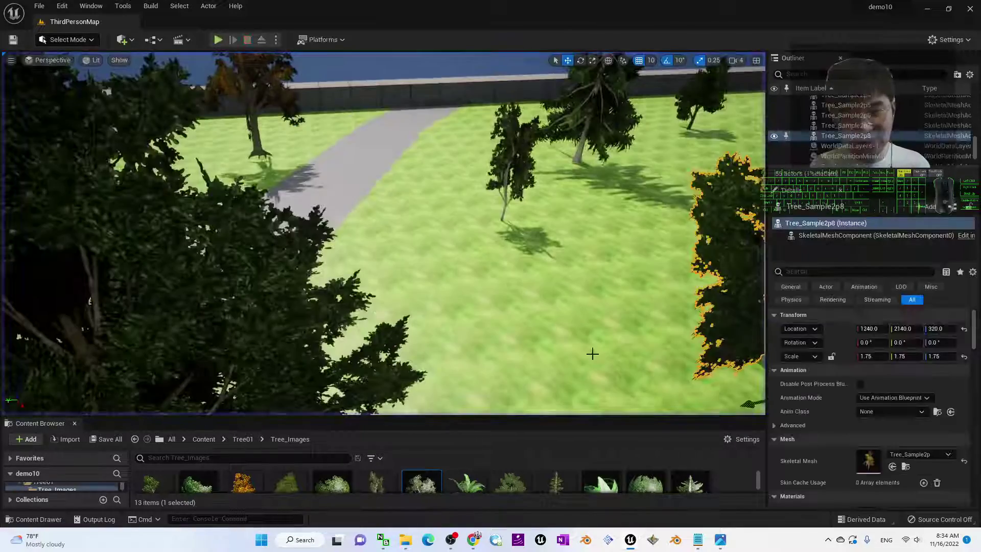
Step: Close the C188A_Gray_Birch_A_Mat material editor and save all changes in the demo10 project
click(685, 485)
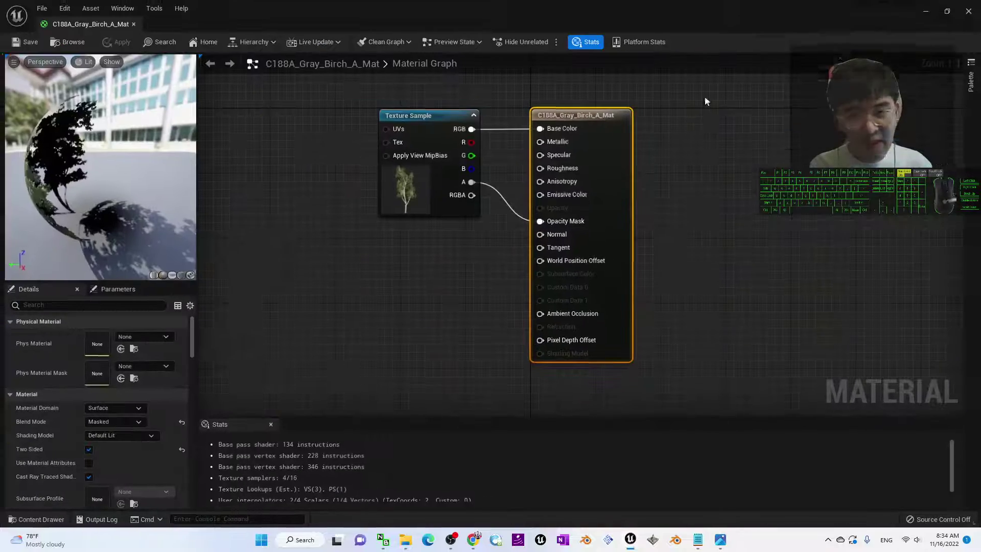
click(969, 10)
click(38, 5)
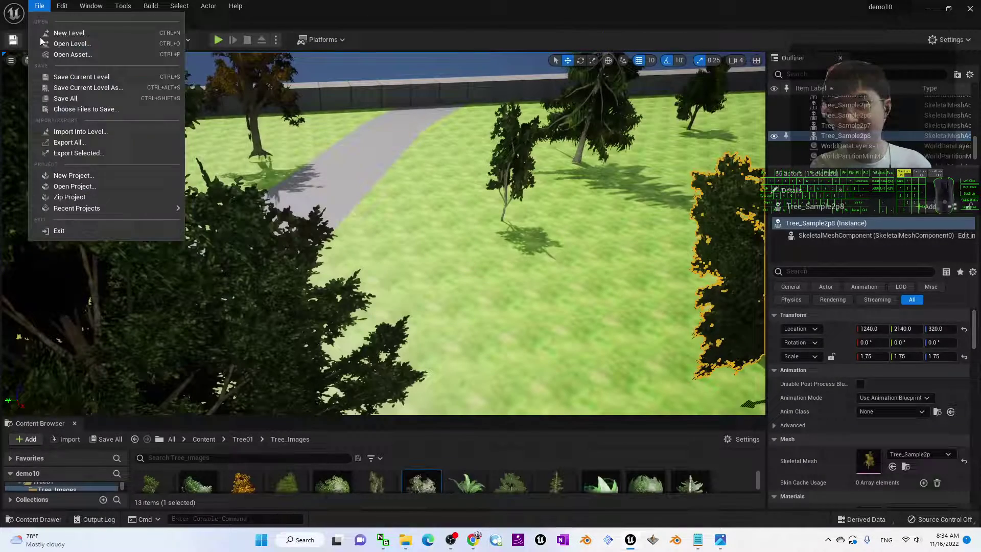
click(71, 98)
Step: Close the demo10 project in Unreal Editor
click(927, 9)
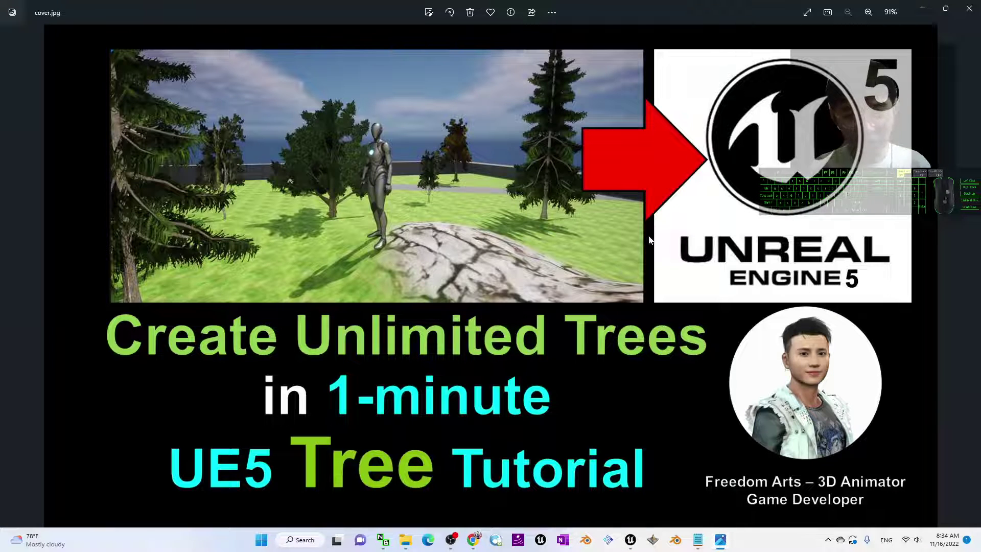
click(631, 539)
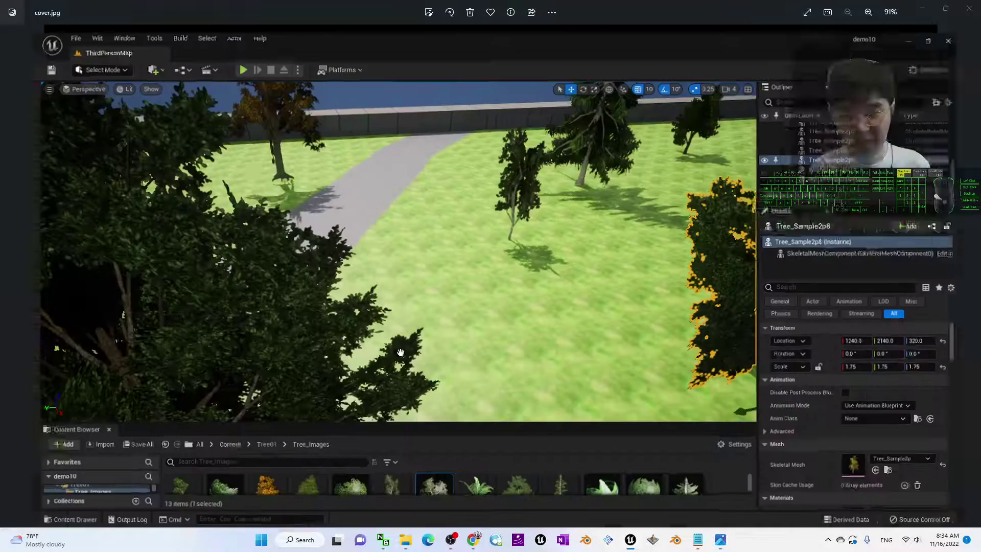
click(968, 9)
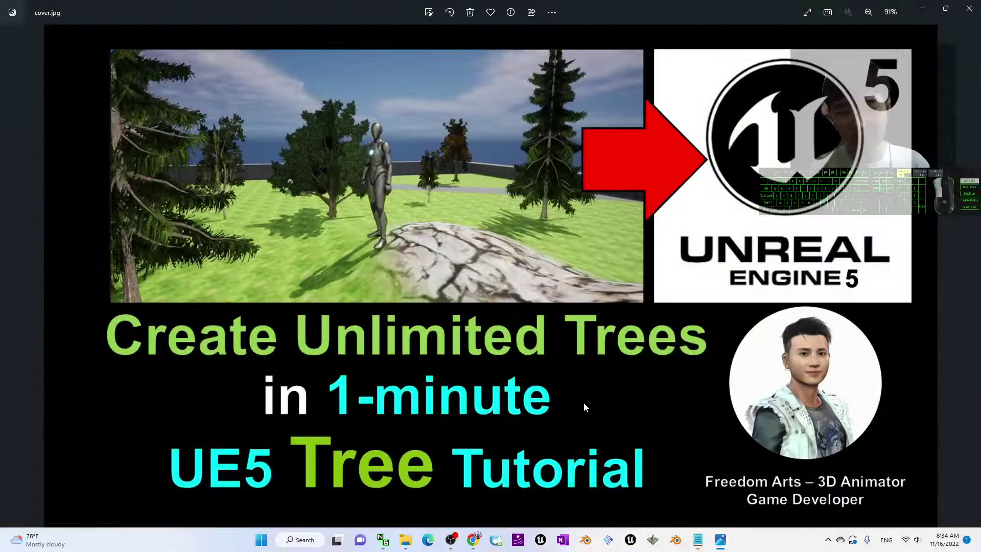
Step: Minimize the cover image and position the Notes.txt window so that its download links can be read
click(922, 8)
drag(721, 80, 763, 98)
click(964, 165)
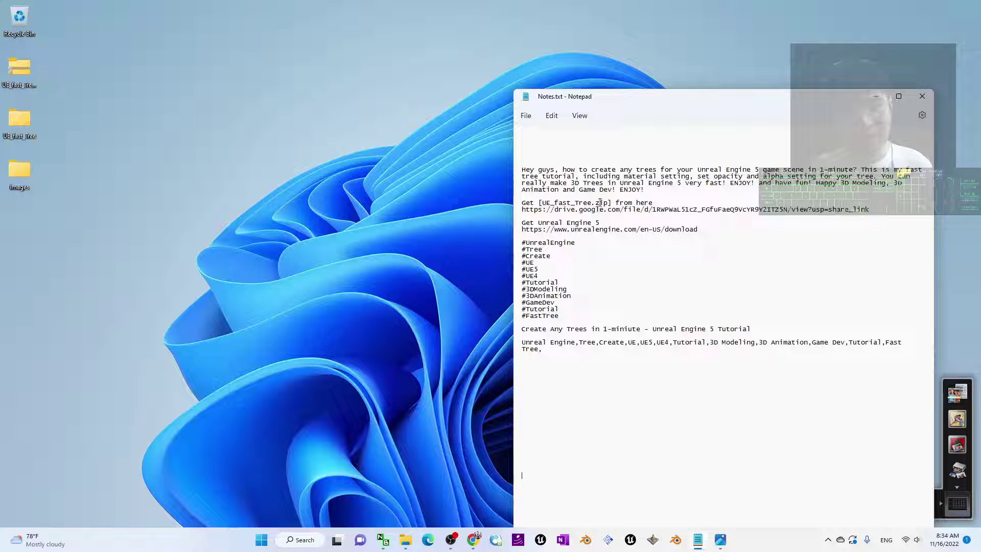
drag(682, 89, 711, 52)
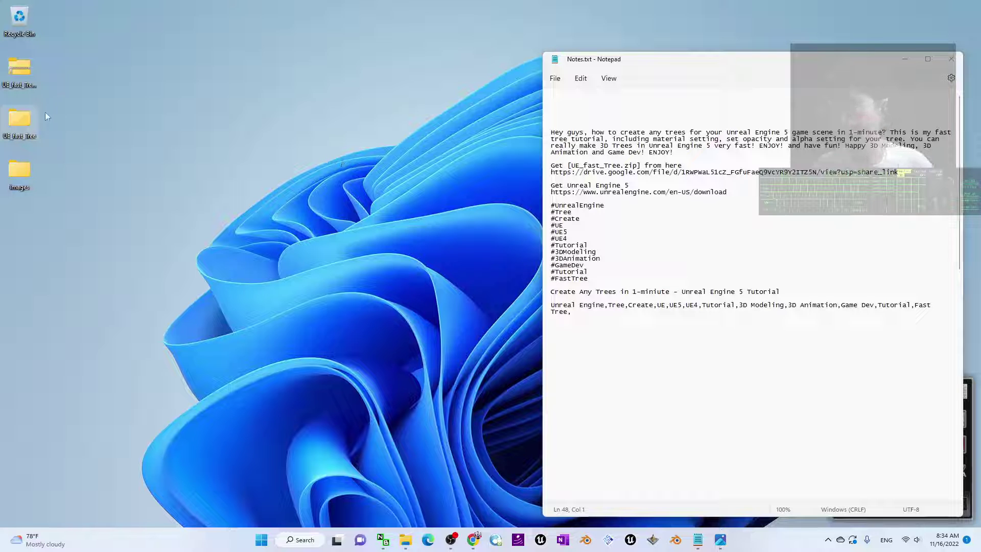
Step: Open the UE_fast_Tree folder from the desktop and place its window beside the notes
double_click(20, 122)
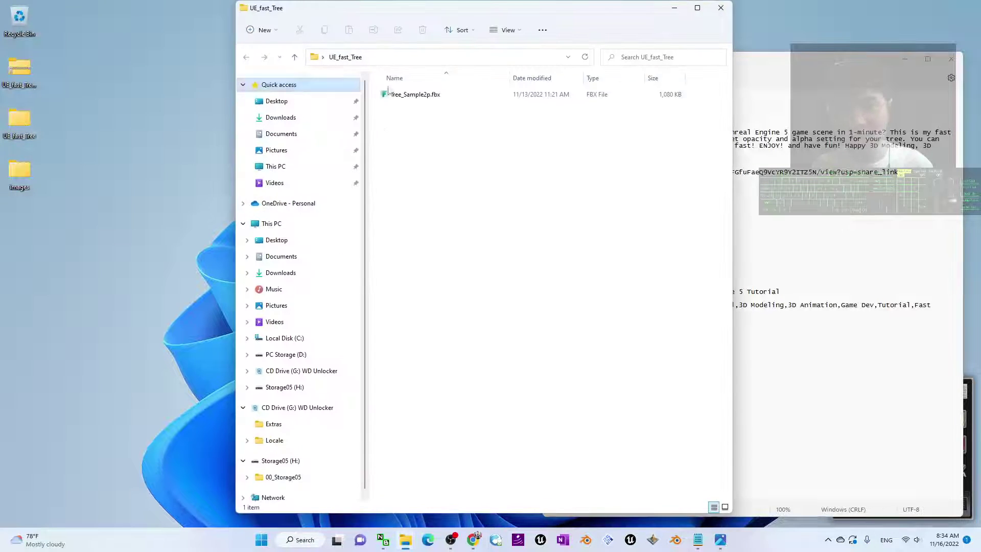
drag(434, 5, 292, 63)
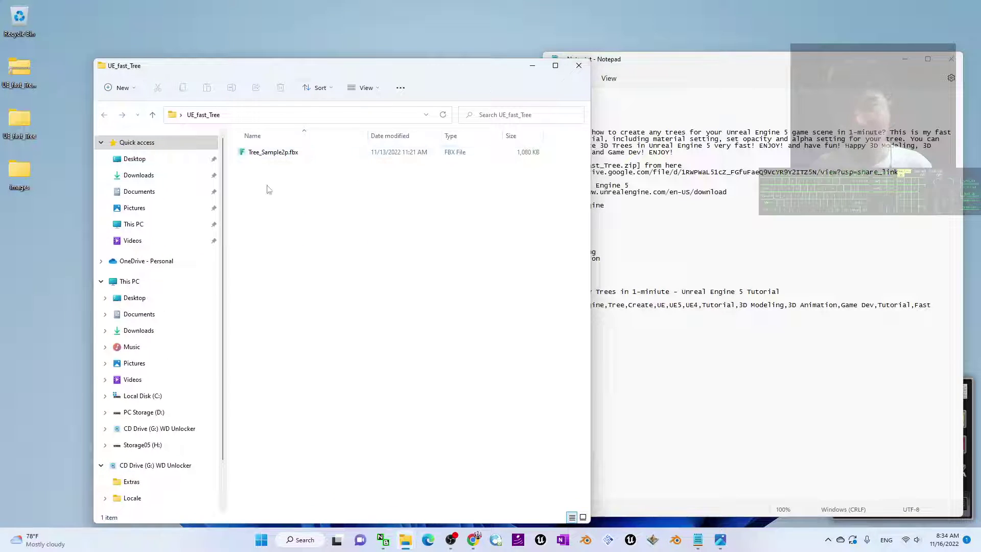
click(484, 79)
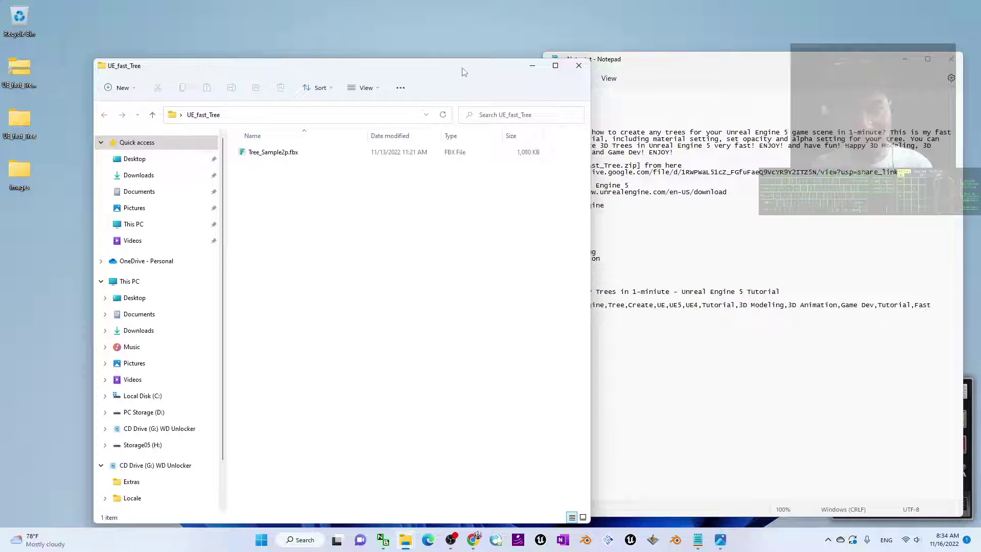
drag(471, 67, 448, 30)
Step: Create a new Unreal Engine game project from the Third Person template named demo12Tree, dismissing the graphics driver warning
click(626, 541)
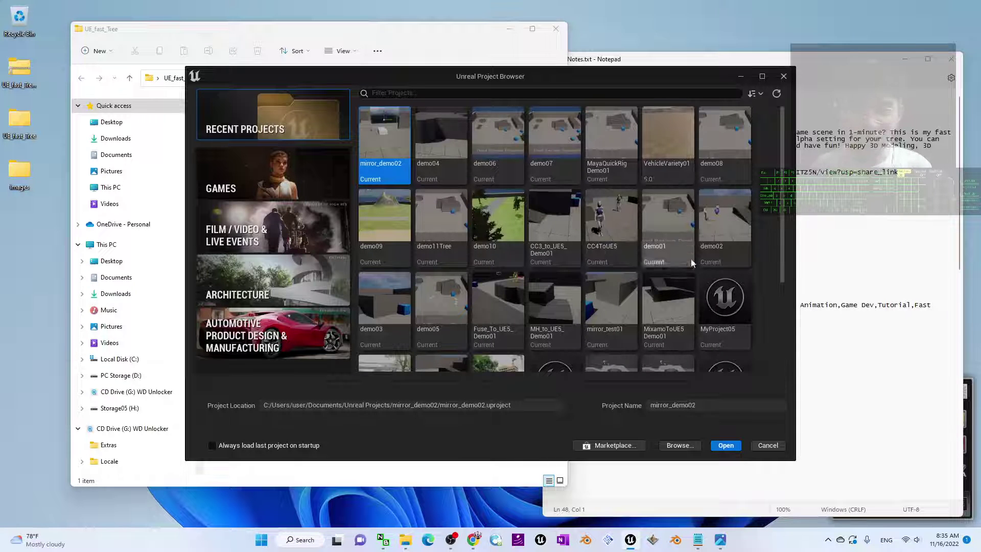
click(264, 175)
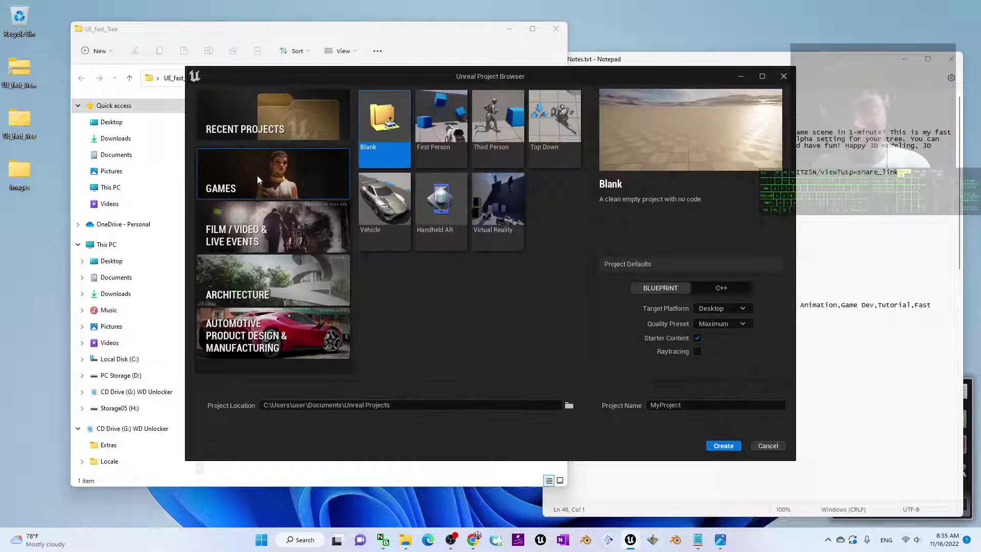
click(491, 123)
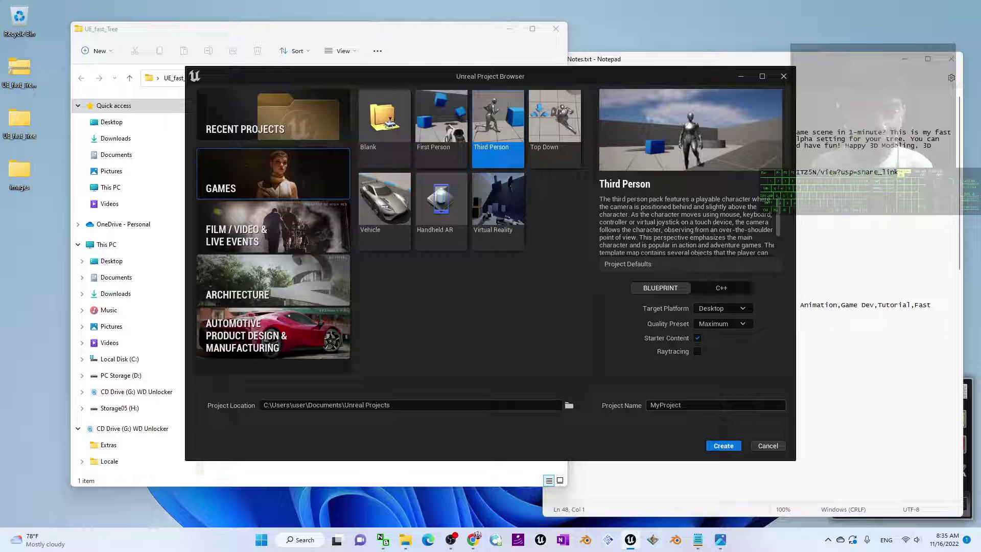
double_click(677, 404)
text(dm)
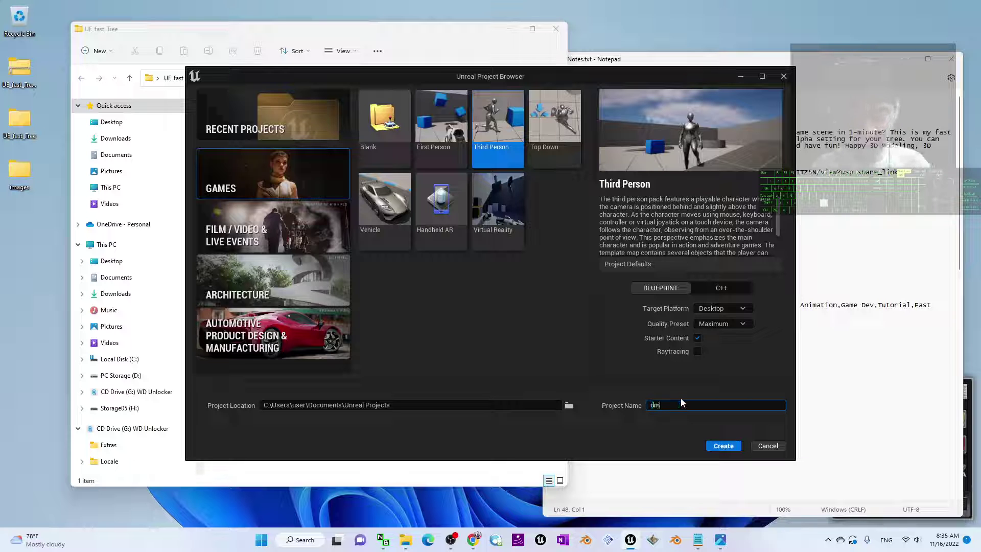
text(mo12)
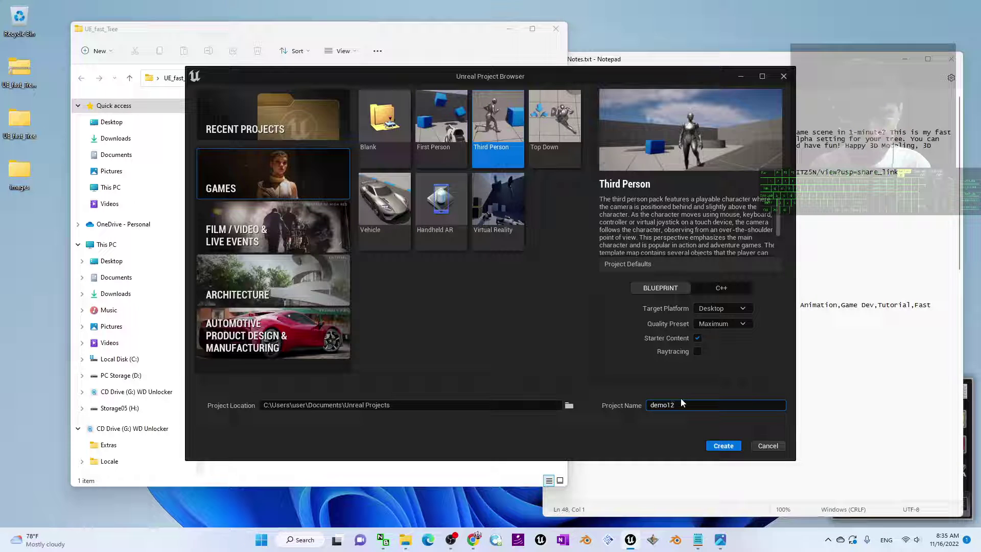
text(Tree)
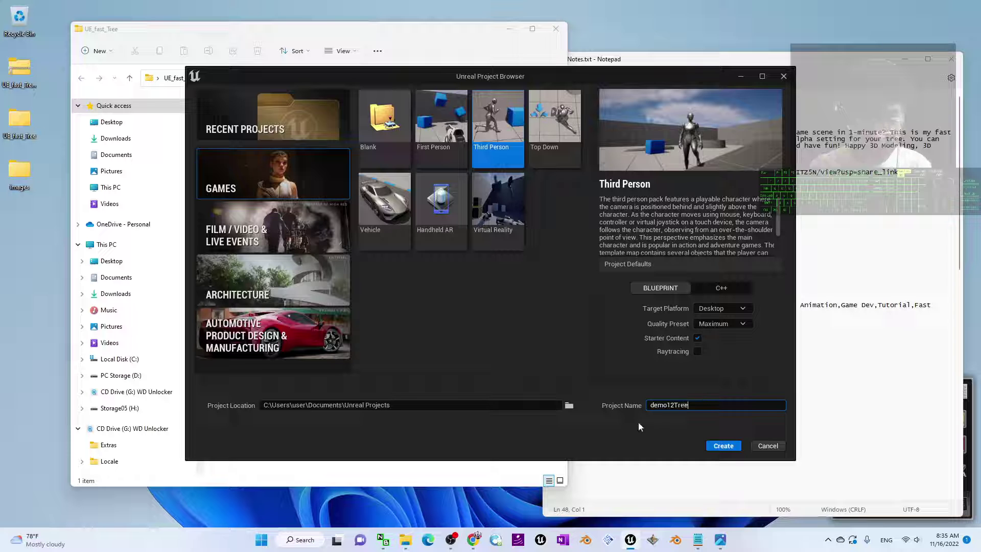
click(713, 447)
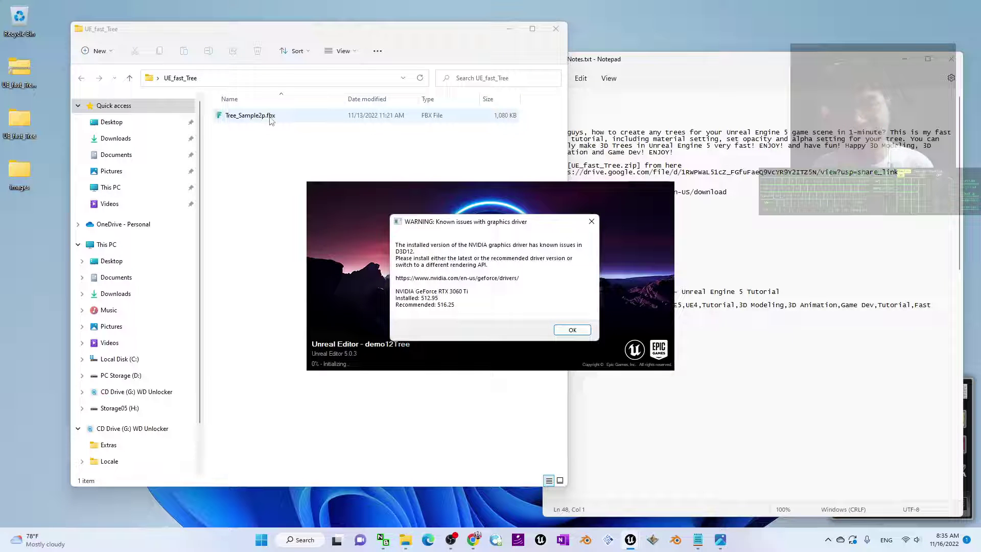
click(572, 330)
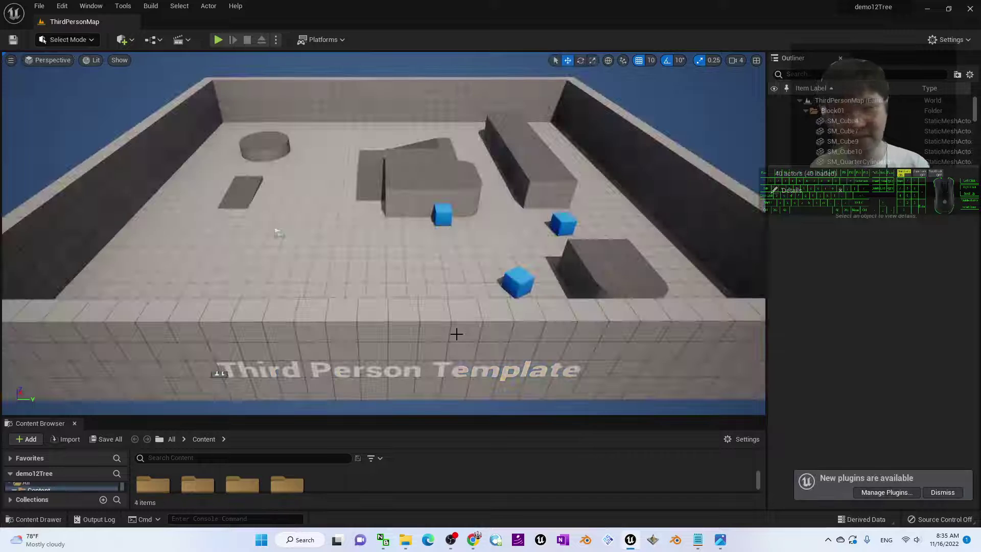
Step: Play-test the new Third Person level by running and jumping with the character, and end the play session
mouse_move(553, 287)
right_down()
mouse_move(564, 301)
mouse_move(553, 286)
right_up()
key(w)
drag(551, 220, 552, 197)
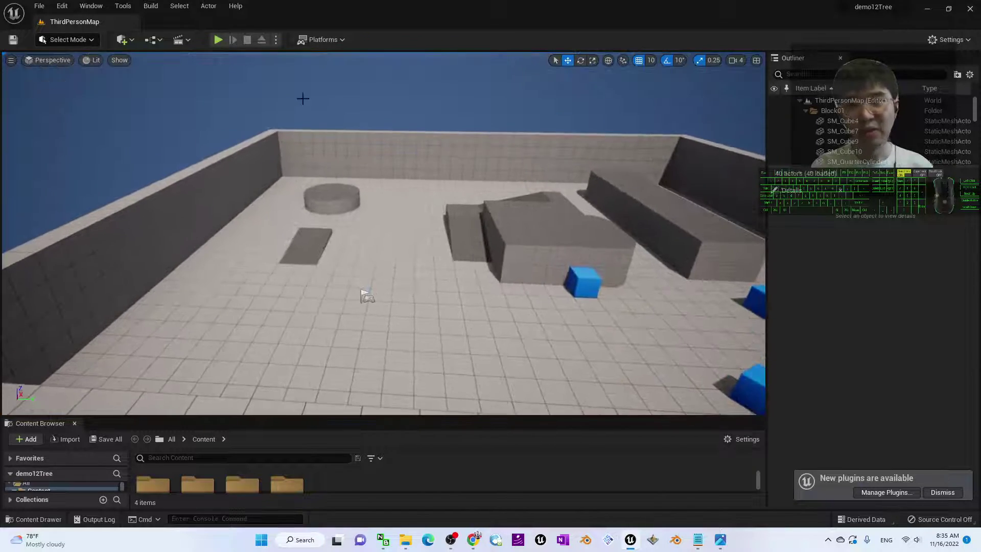
key(alt+p)
click(553, 280)
key(a)
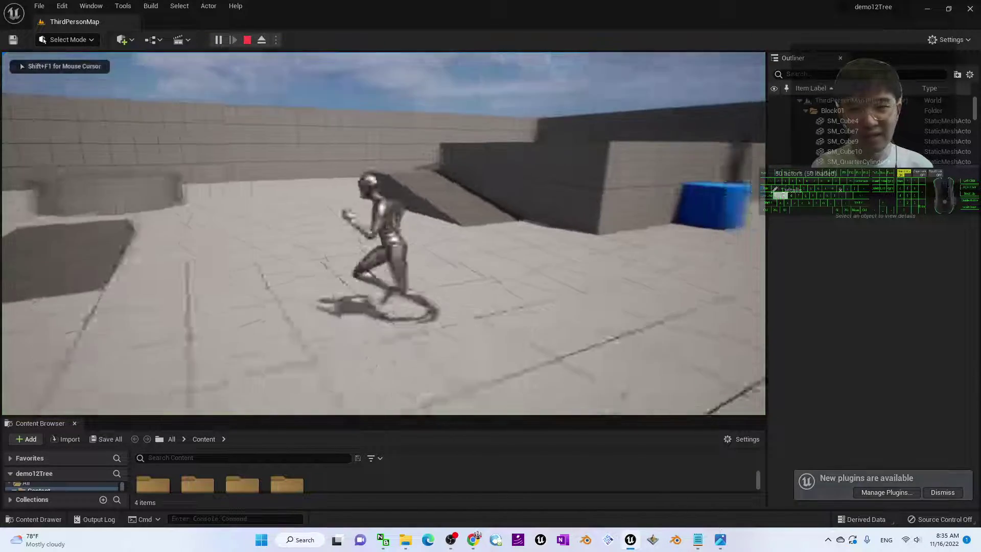
key(space)
key(w)
key(a)
key(space)
key(d)
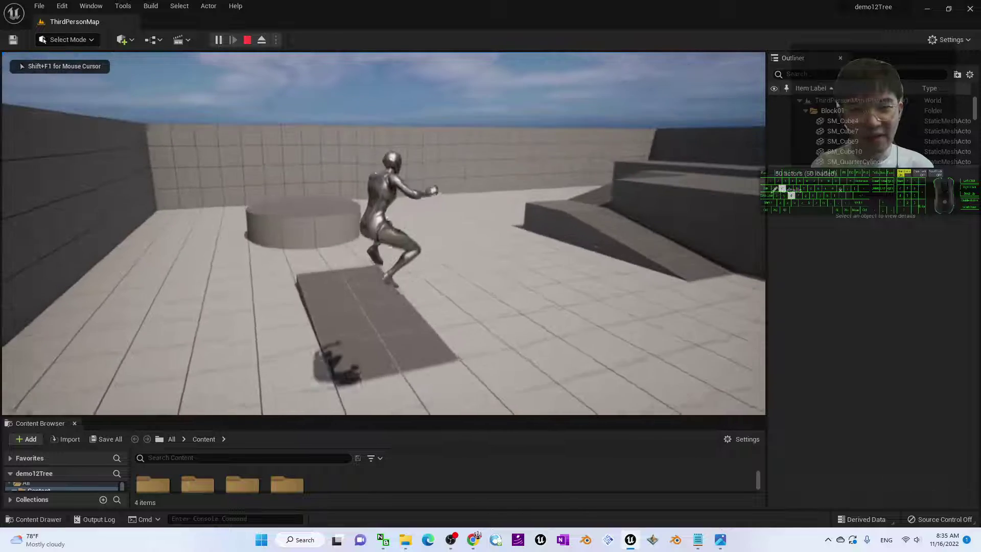
key(s)
key(Escape)
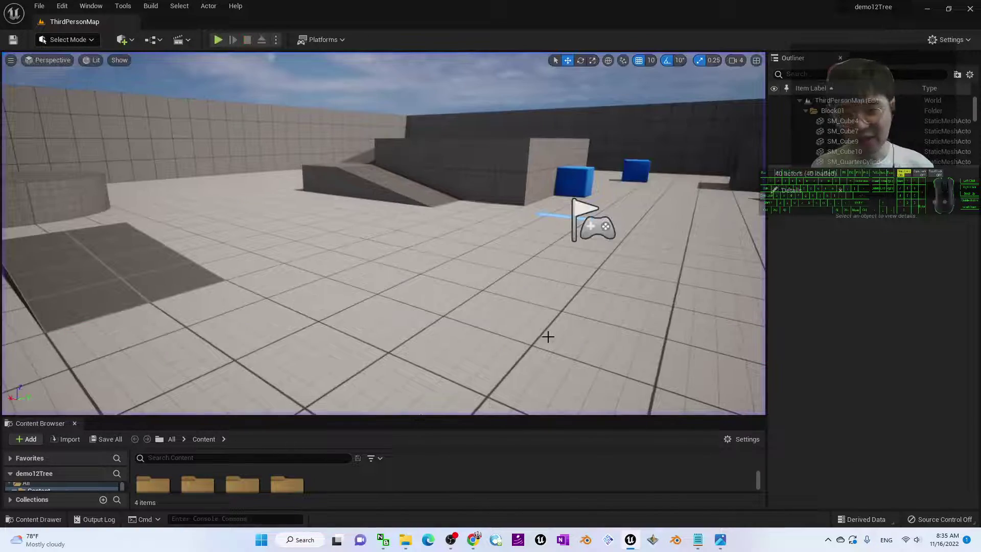
Step: Enlarge the Content Browser, create a folder named Tree in Content, and open it
drag(407, 416, 423, 339)
right_click(368, 451)
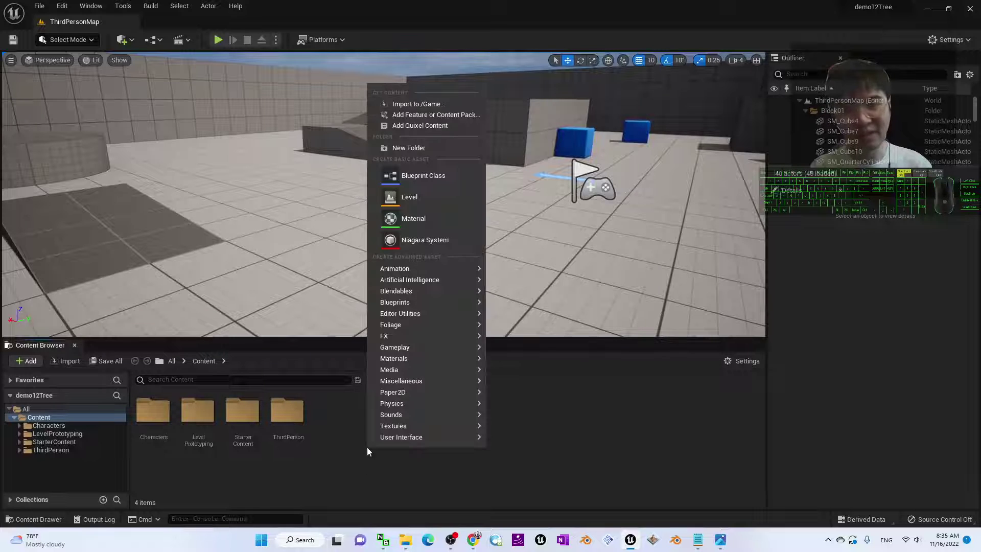
click(415, 148)
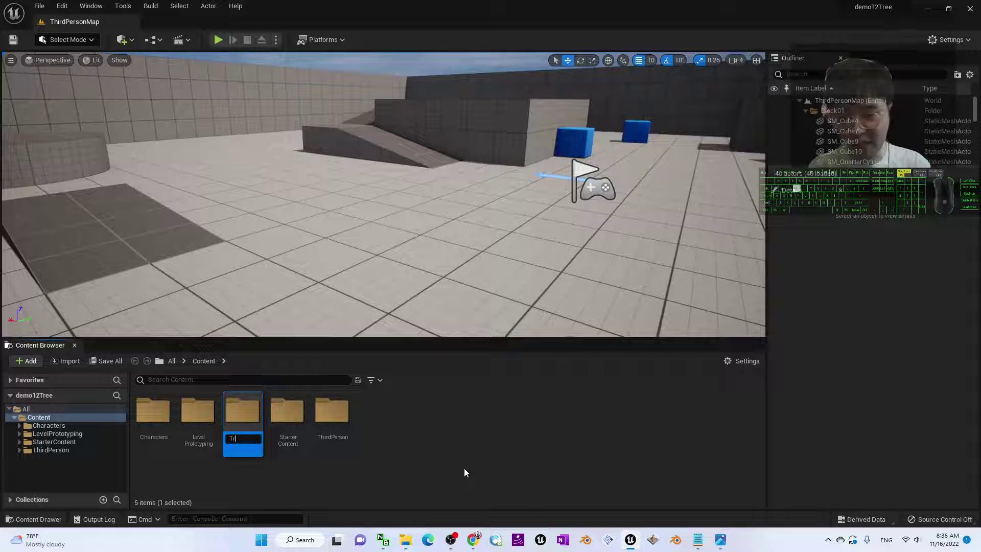
text(Tree)
key(Return)
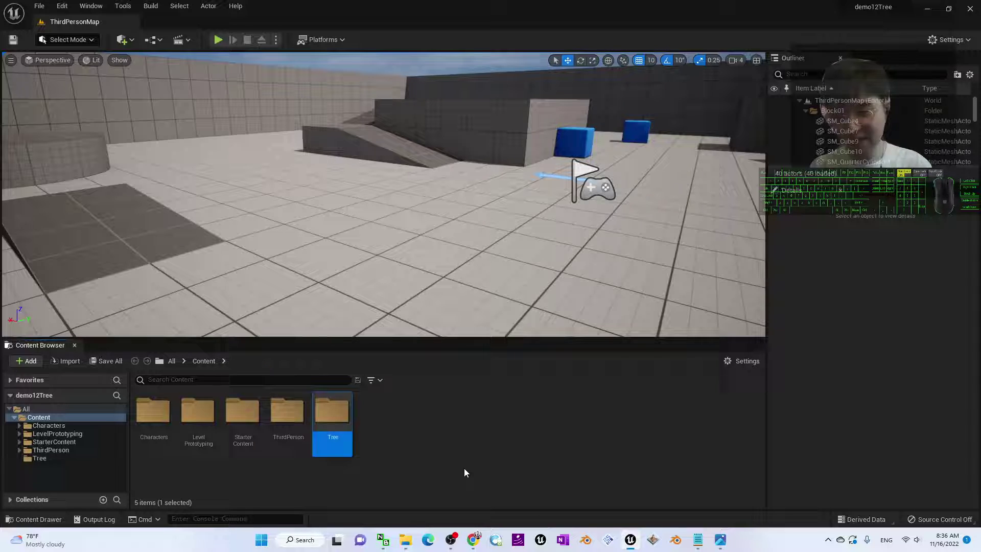
double_click(331, 411)
Step: Shrink the editor window to reveal the UE_fast_Tree folder and rename Tree_Sample2p.fbx to tree.fbx
drag(494, 11, 664, 68)
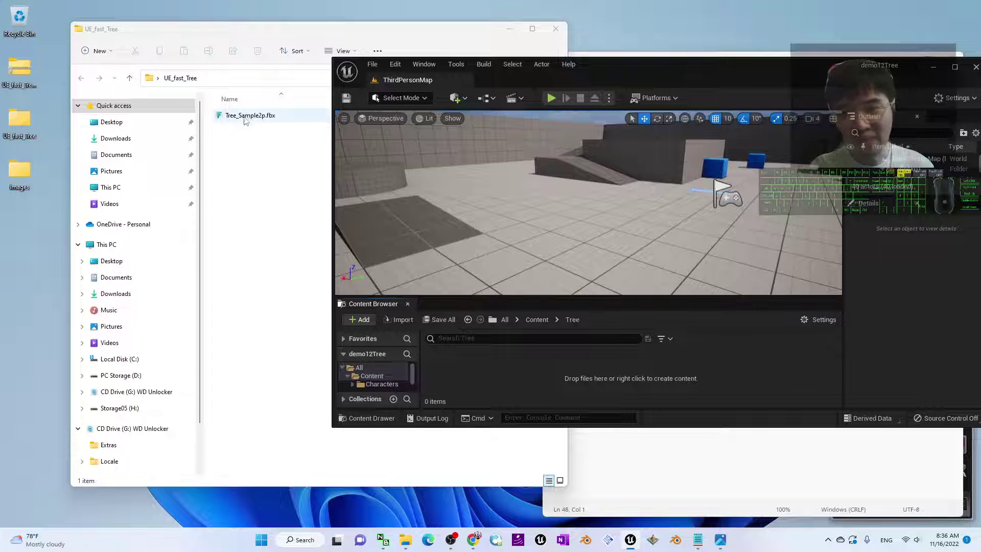
click(244, 118)
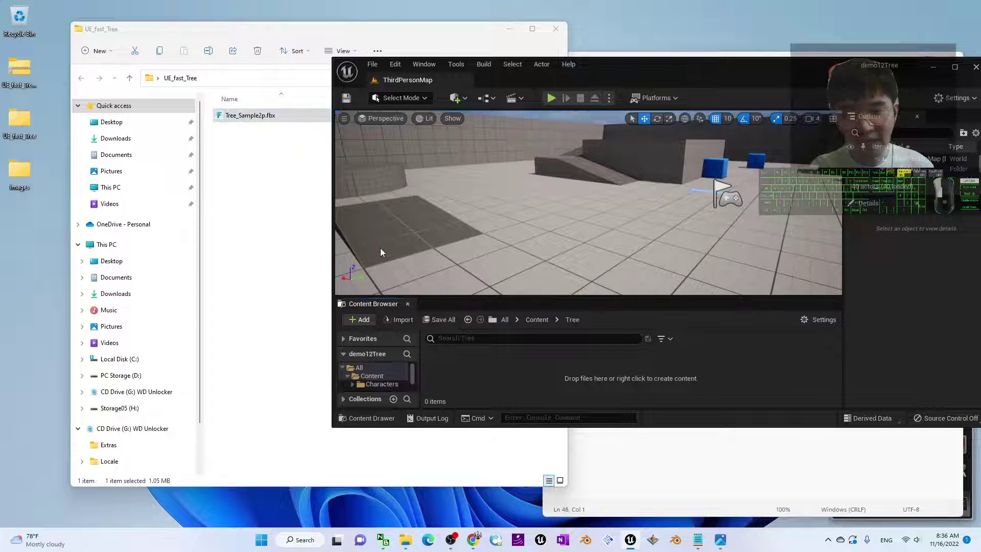
drag(456, 364, 245, 118)
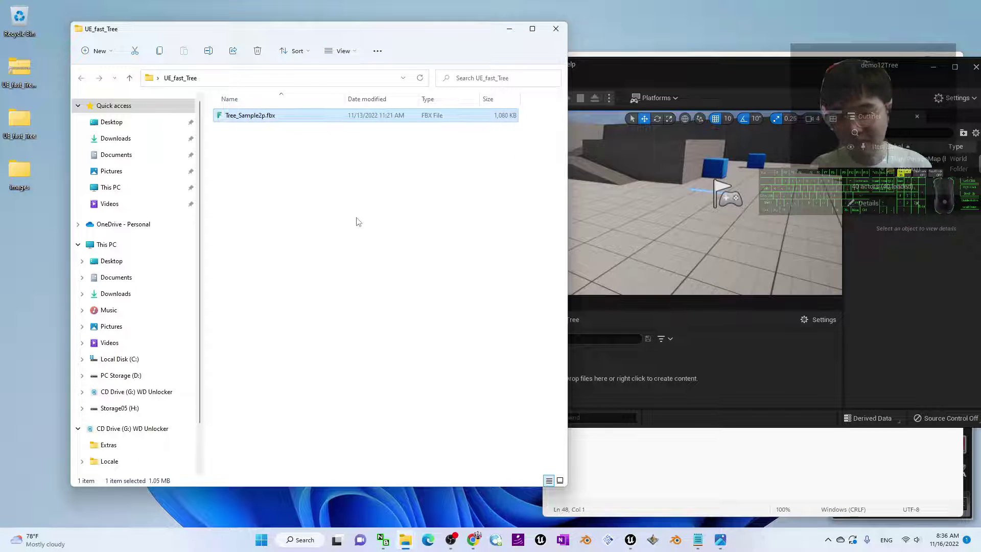
key(F2)
text(tree)
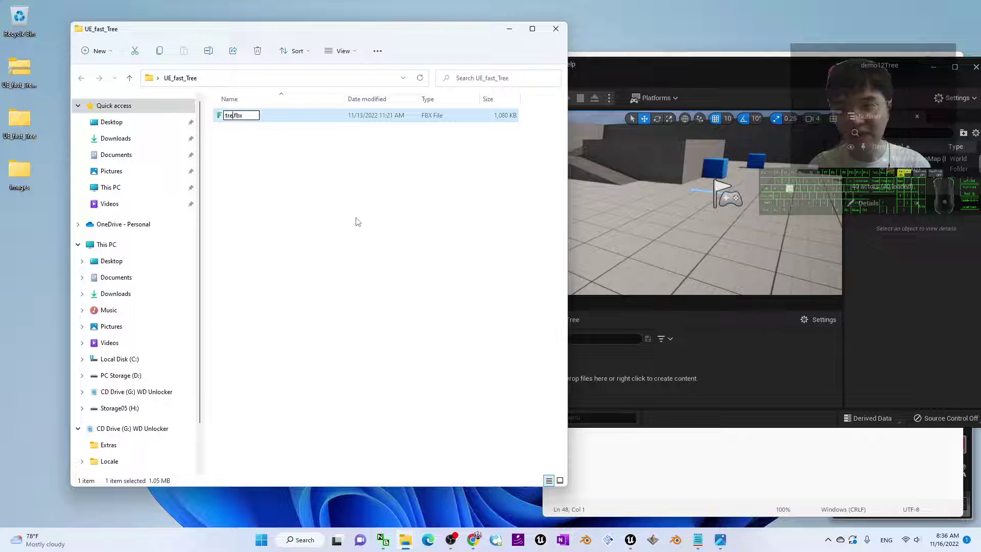
key(Return)
Step: Import tree.fbx into the project's Tree folder as a skeletal mesh with the preset FBX options, dismiss the import log, and maximize the editor
click(237, 136)
drag(237, 115, 633, 376)
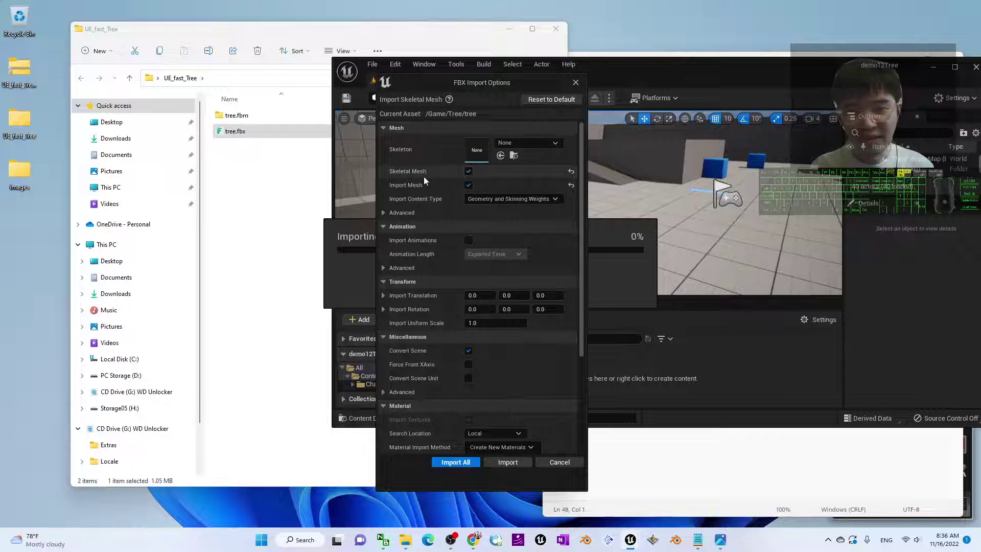
click(453, 462)
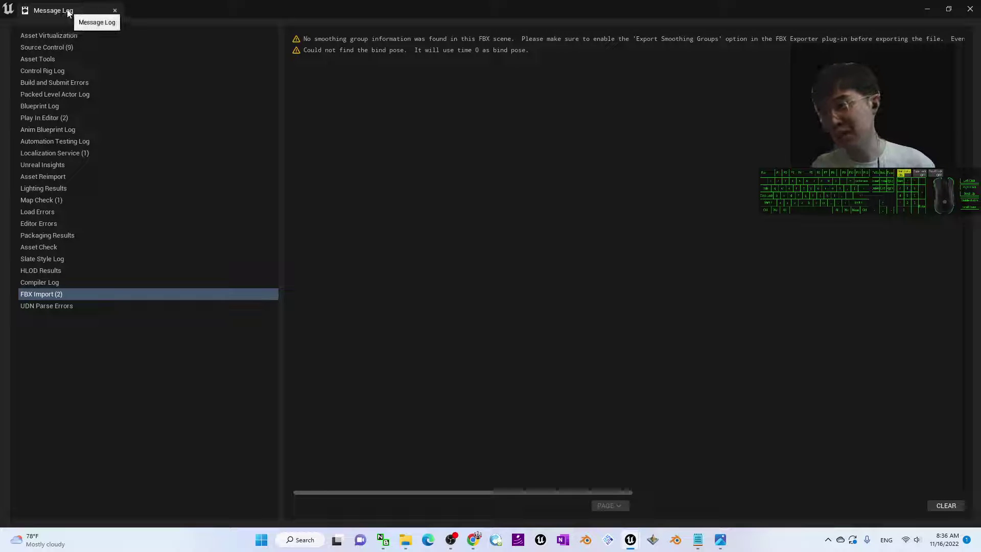
click(967, 12)
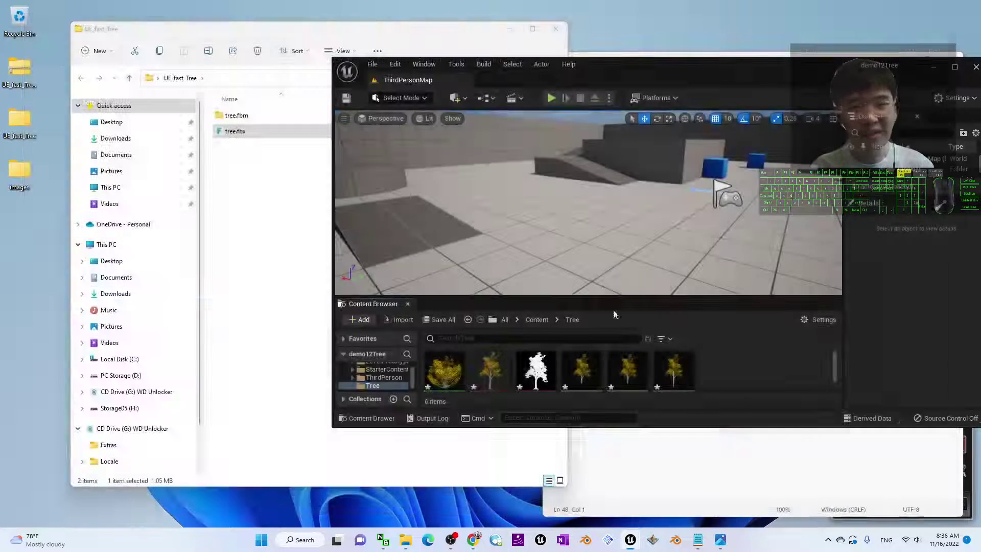
double_click(689, 70)
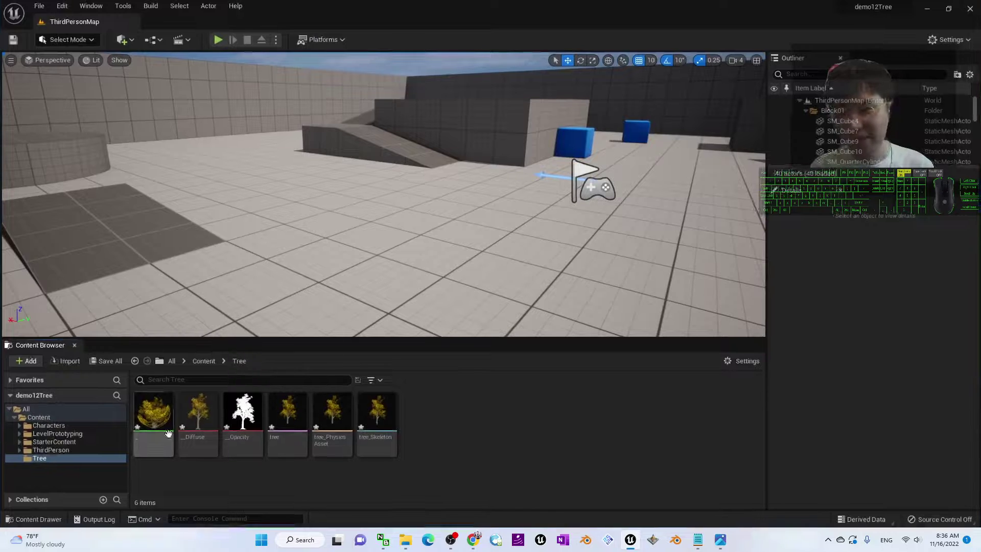
Step: Inspect the imported tree skeletal mesh's details, and minimize the editor, notes and folder windows to clear the desktop
mouse_move(291, 413)
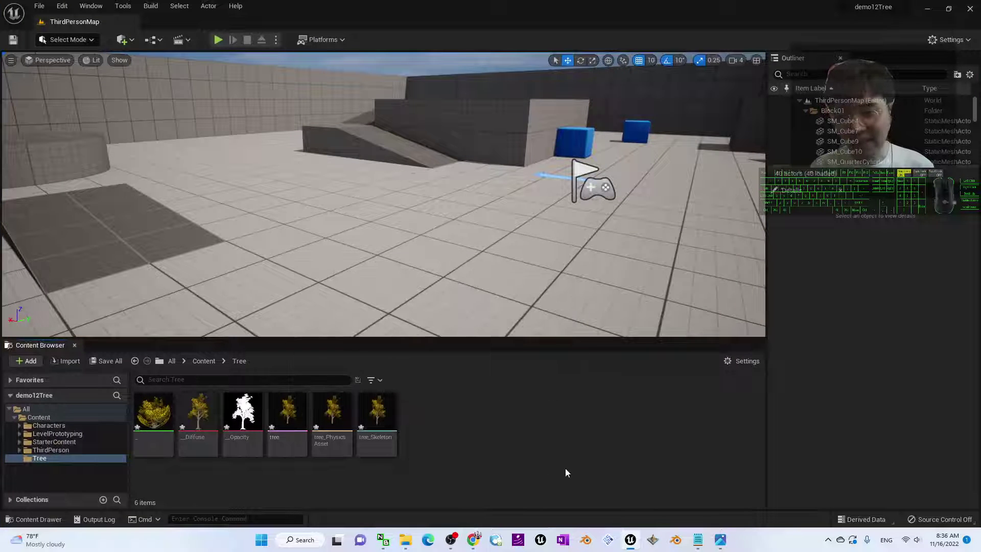
scroll(521, 304, down, 3)
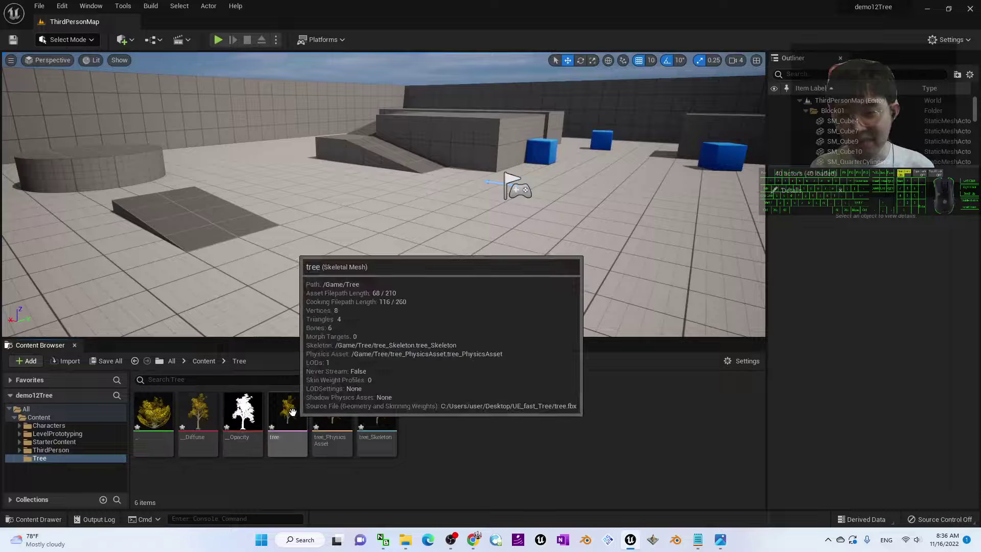
click(929, 9)
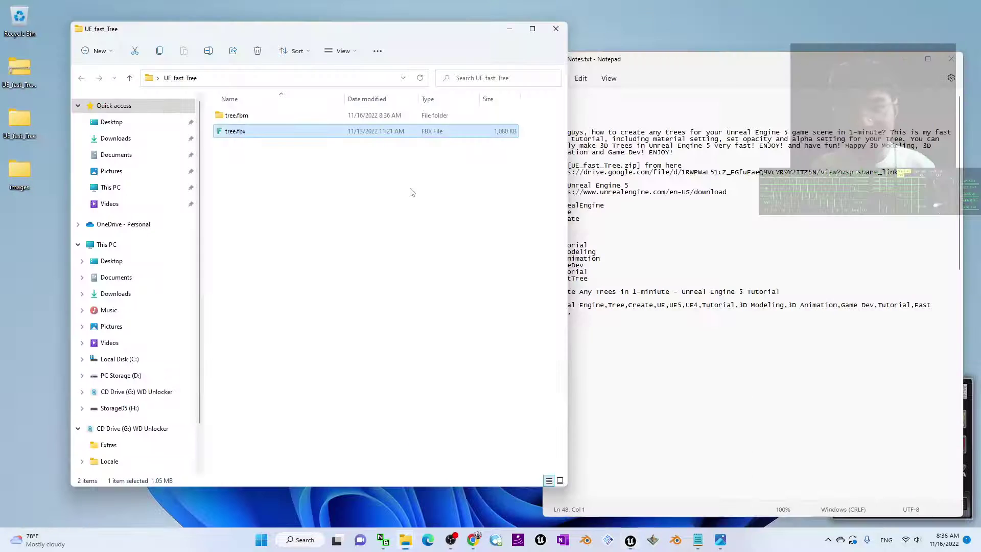
click(904, 60)
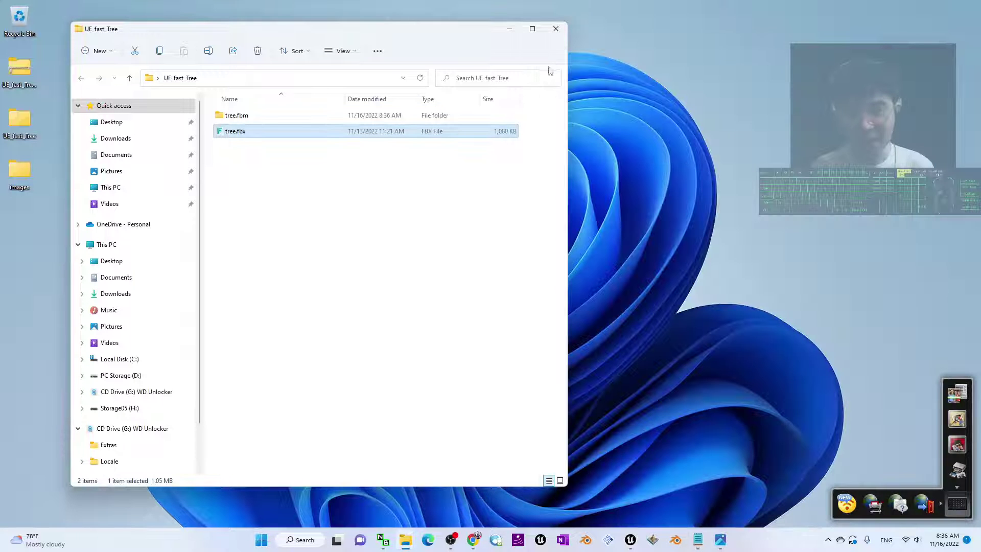
click(509, 31)
Step: Close all Chrome windows, relaunch Chrome, and open it with the first listed profile
right_click(473, 539)
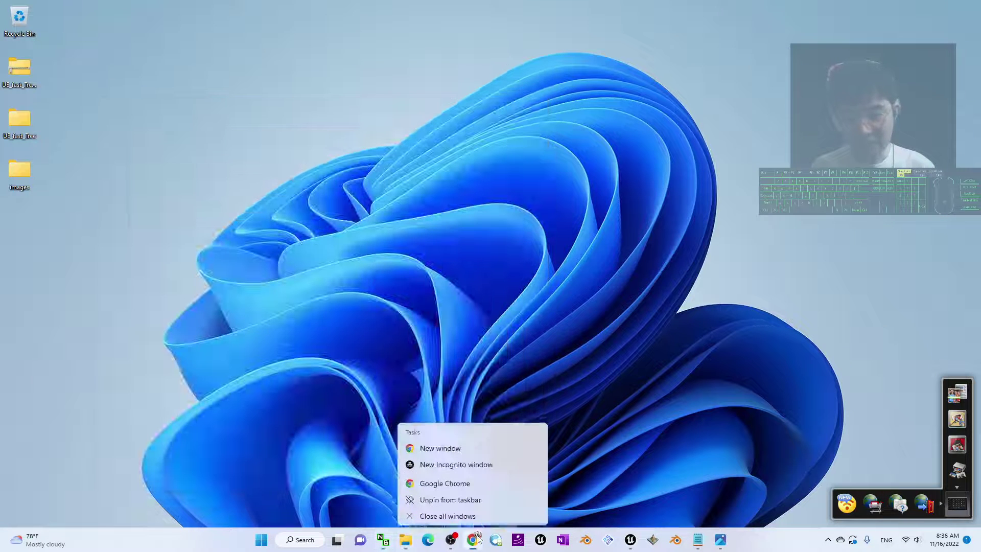
click(461, 511)
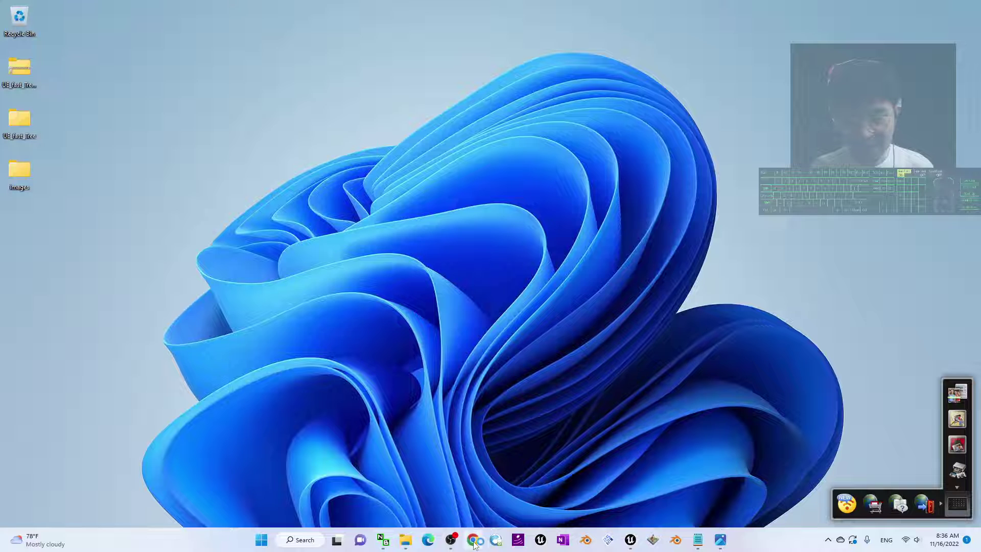
click(473, 539)
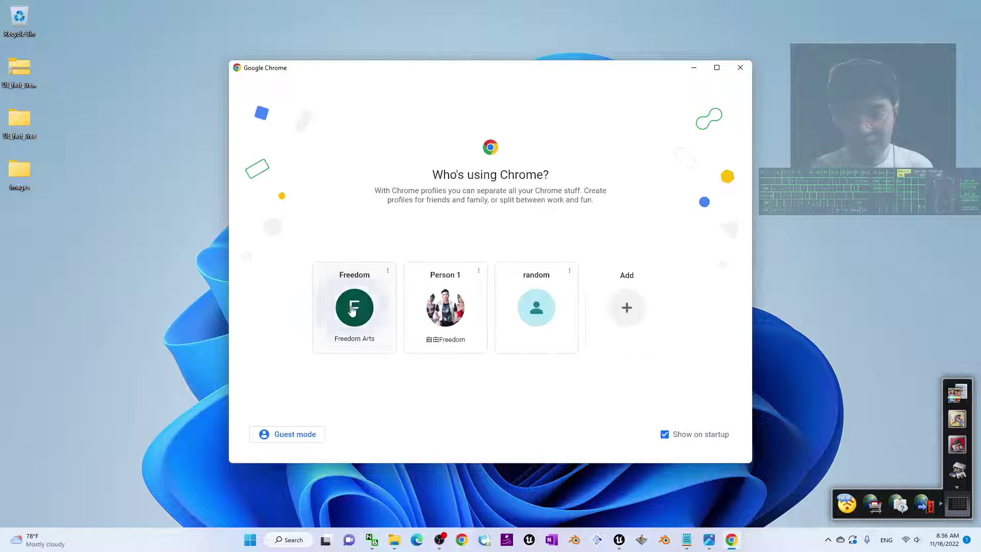
click(343, 327)
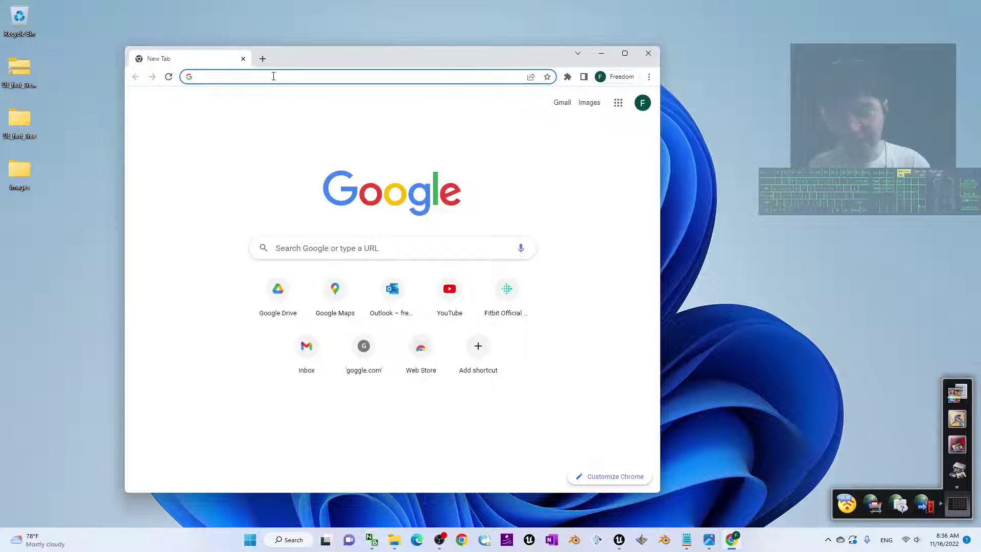
Step: Search Google for "tree png" in a maximized browser window and show the image results
text(tree png)
key(Return)
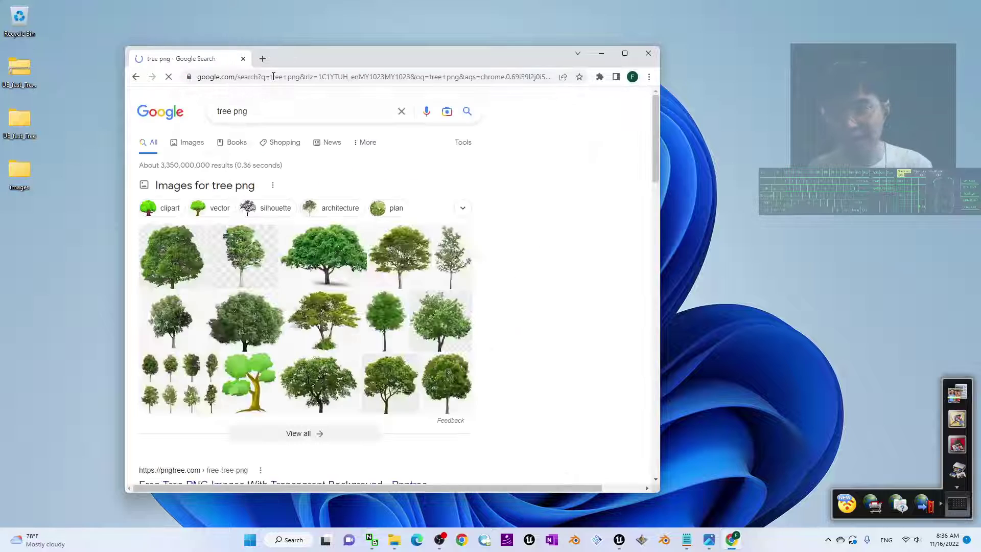
drag(393, 62, 492, 83)
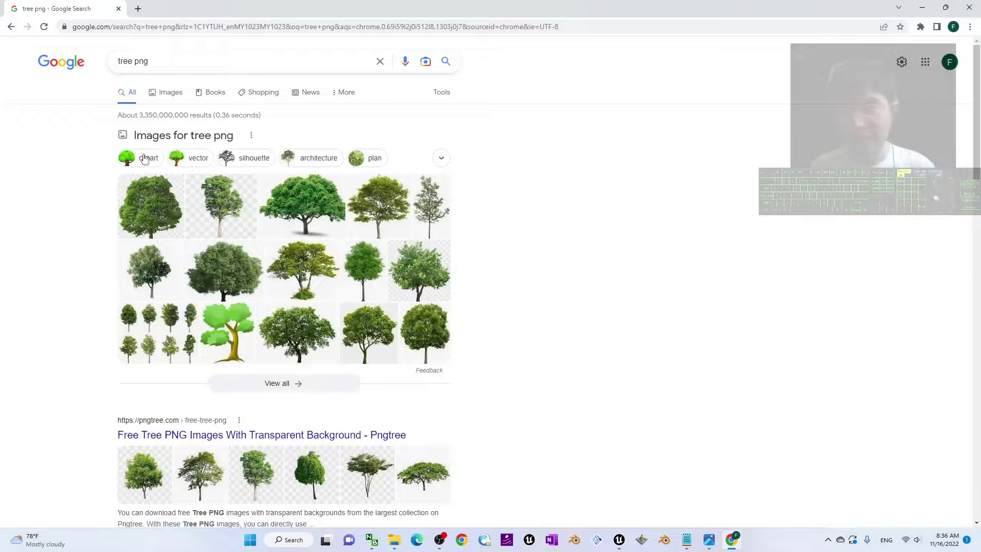
click(172, 96)
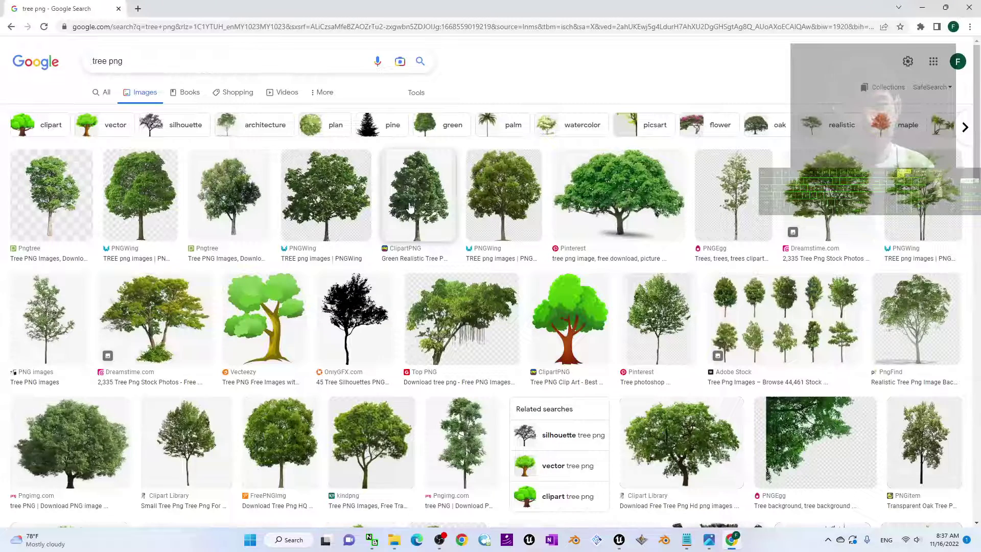
Step: Save the ClipartPNG green realistic tree image to the Desktop as Green_Realistic_Tree_PNG_Clip_Art-1097.png, and minimize the browser to check the downloaded file
click(410, 207)
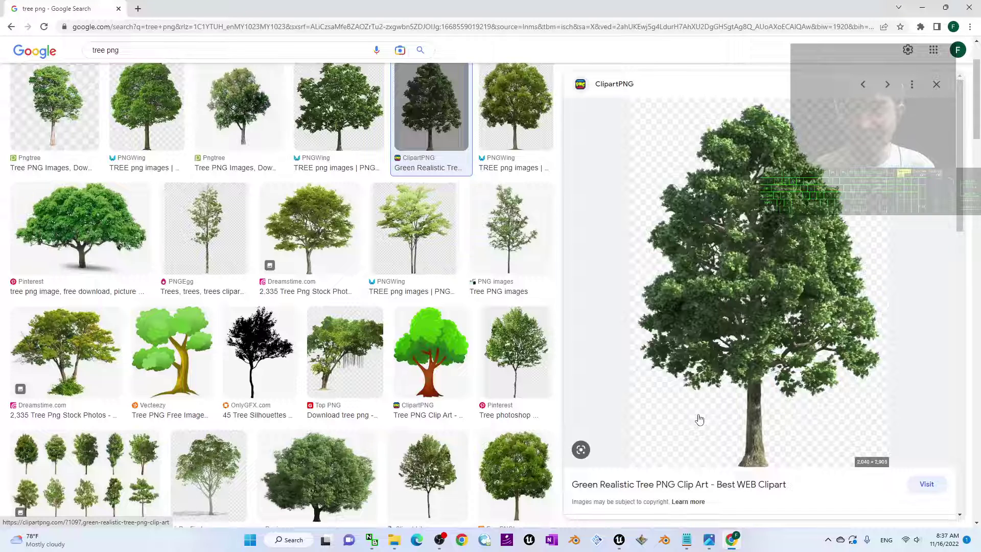
right_click(747, 249)
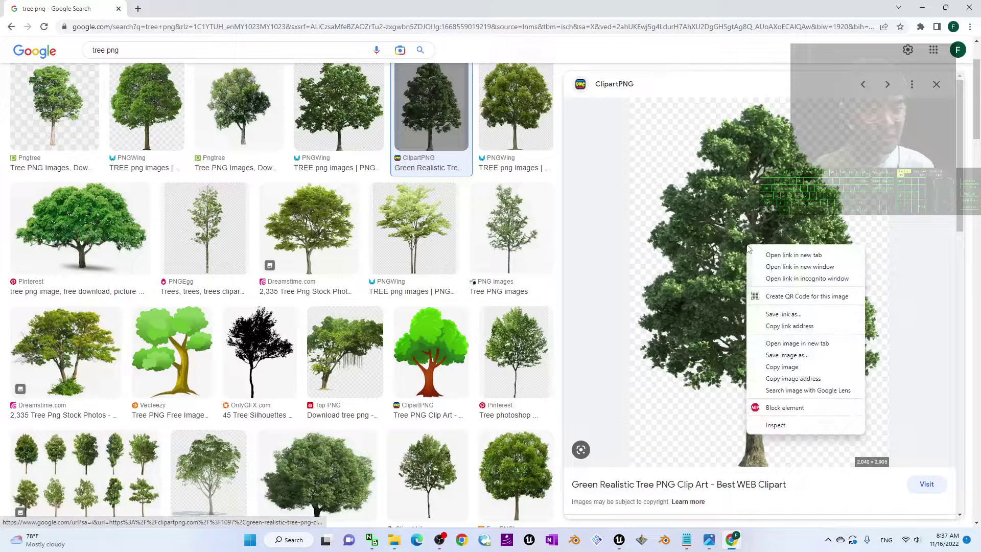
click(787, 355)
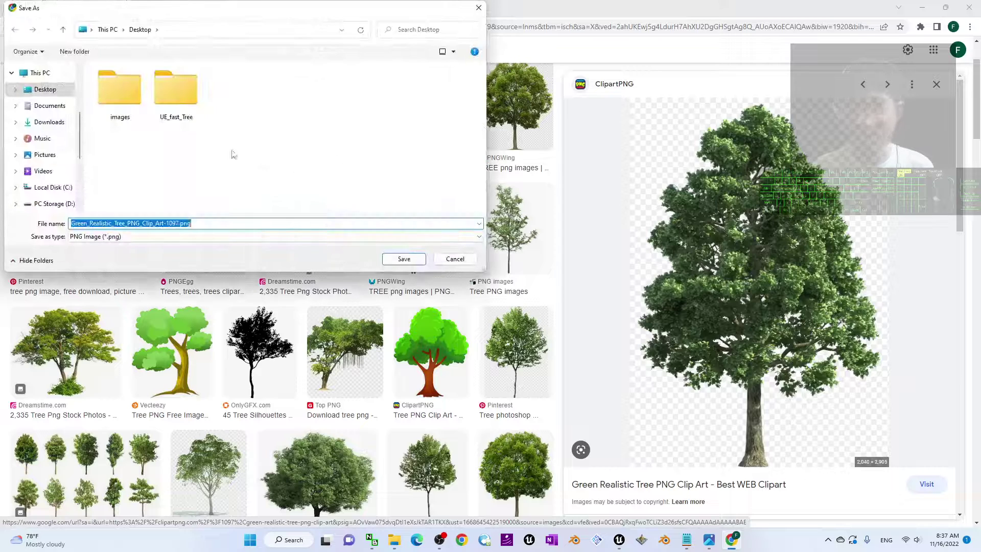
click(41, 89)
click(391, 262)
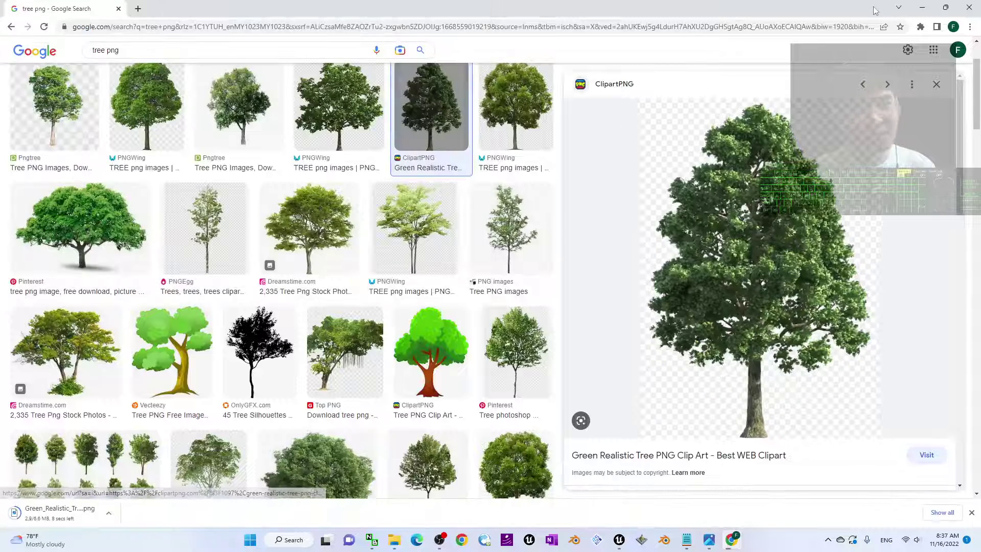
click(922, 10)
click(26, 220)
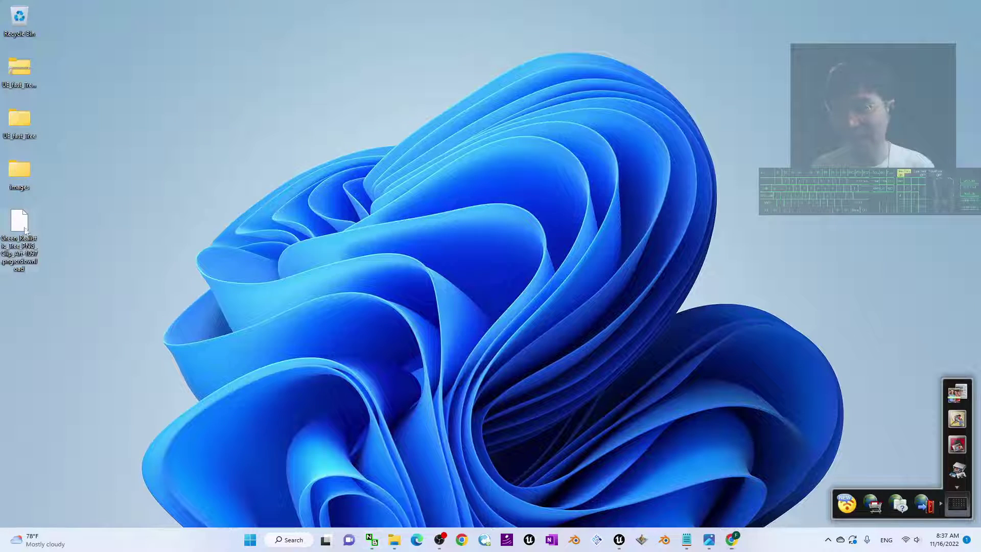
click(24, 221)
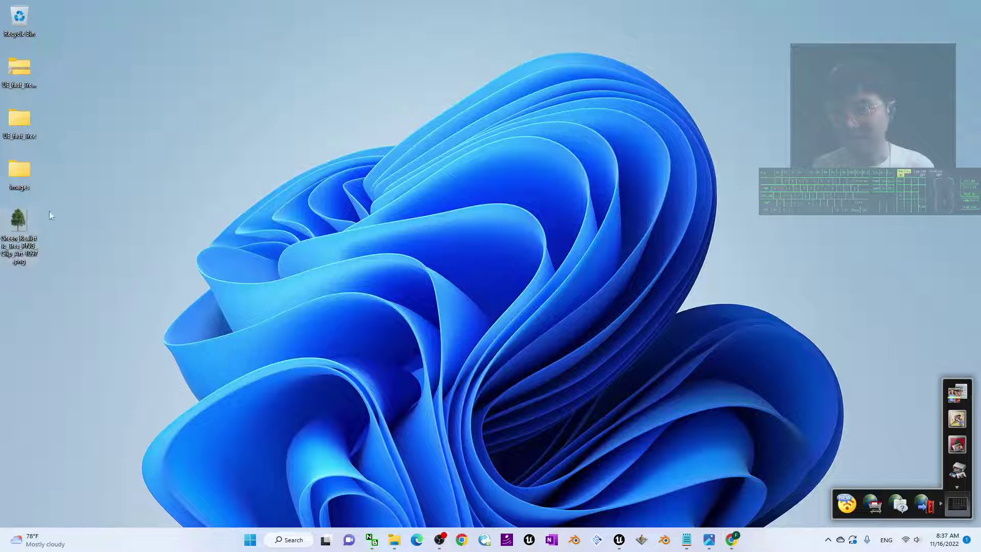
Step: Switch back to Unreal Engine and create a folder named Texture inside the Tree folder
click(618, 539)
right_click(446, 460)
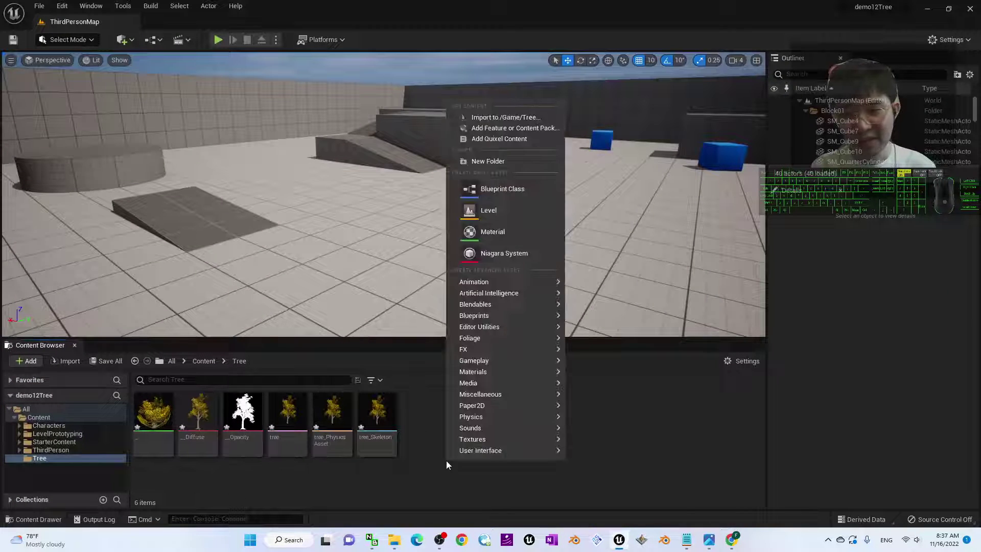
click(420, 467)
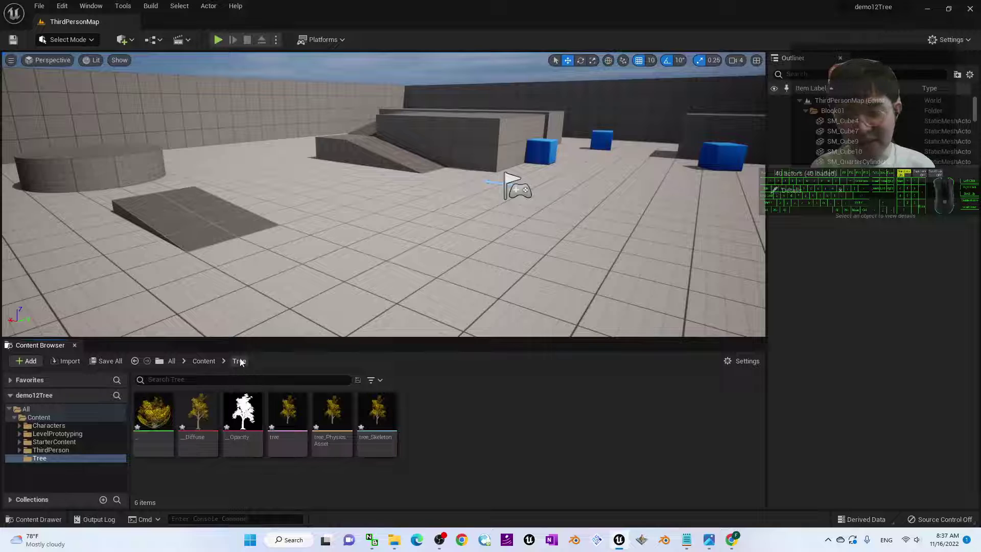
right_click(462, 466)
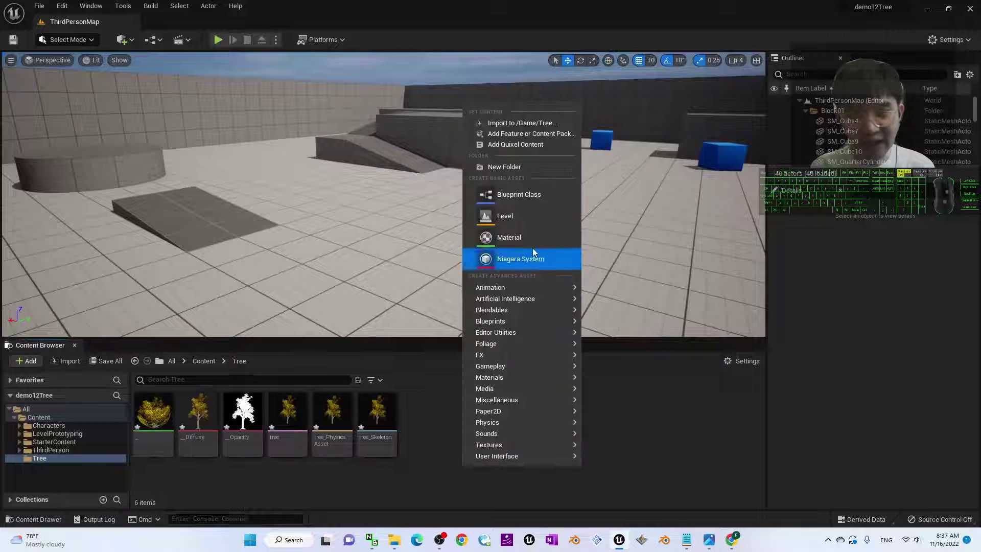
click(521, 168)
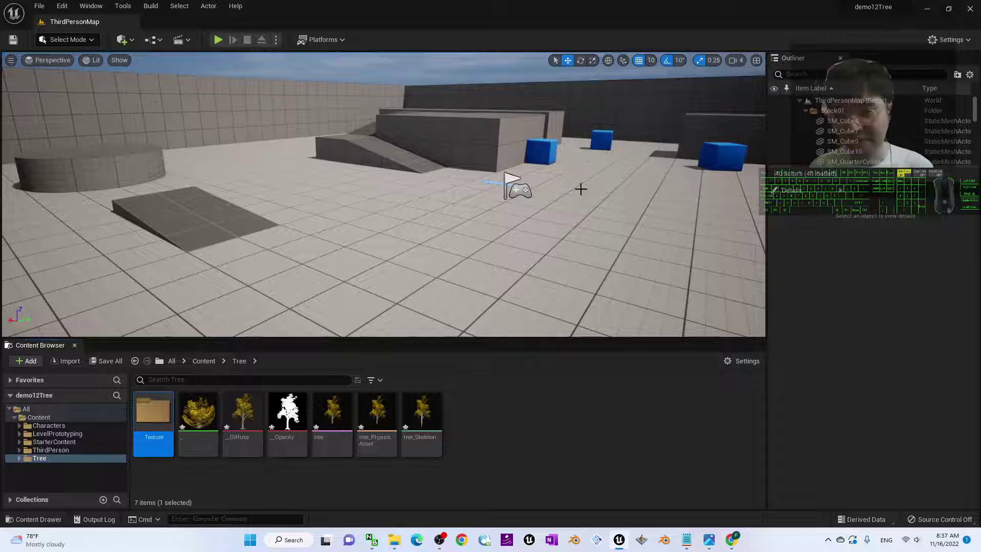
click(541, 453)
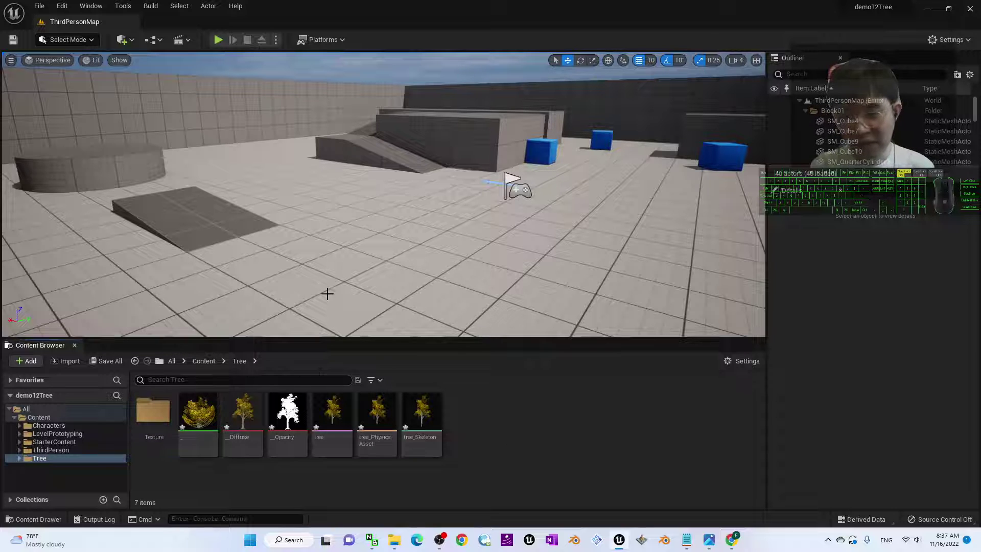
Step: Place the tree skeletal mesh on the level floor at location 1010, 850, 0
mouse_move(331, 416)
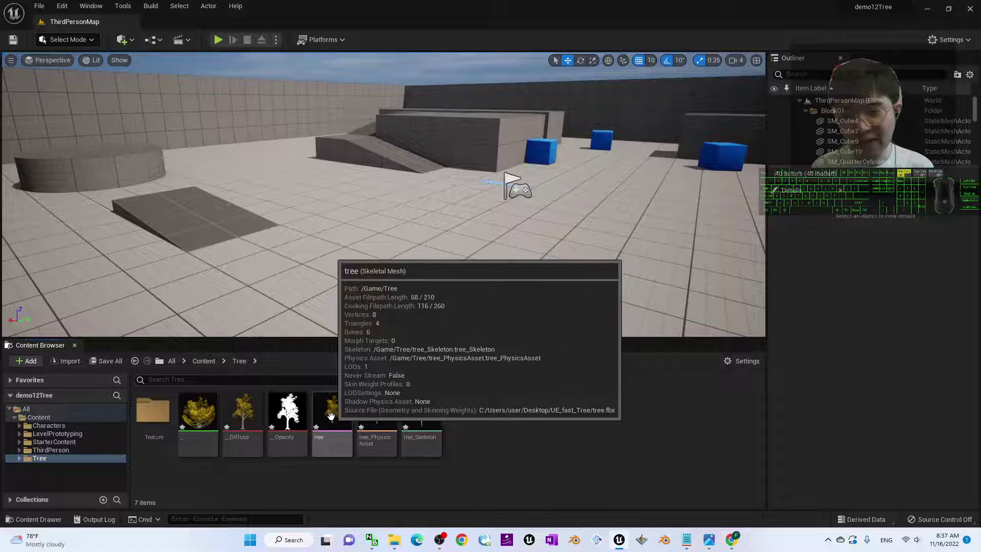
click(331, 416)
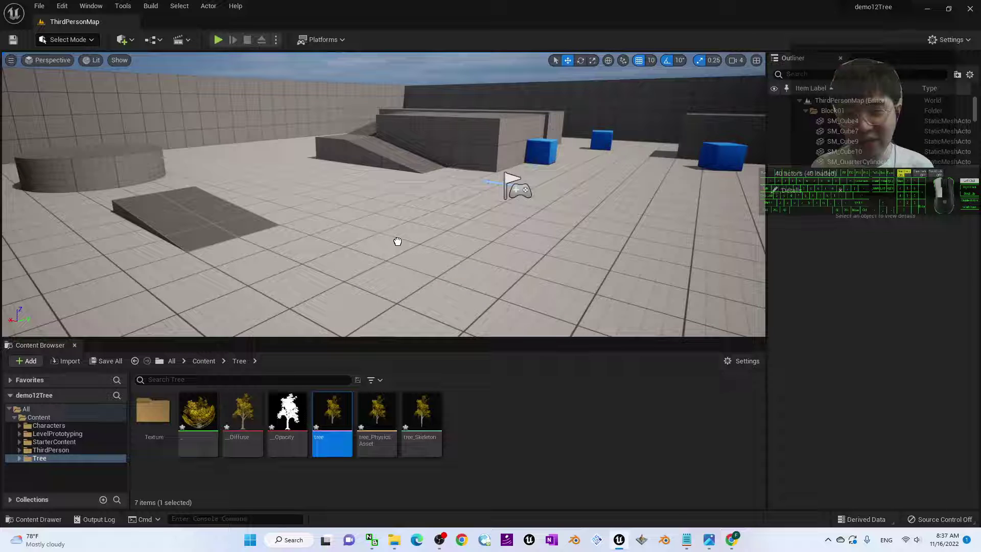
drag(401, 248, 400, 249)
scroll(403, 242, up, 2)
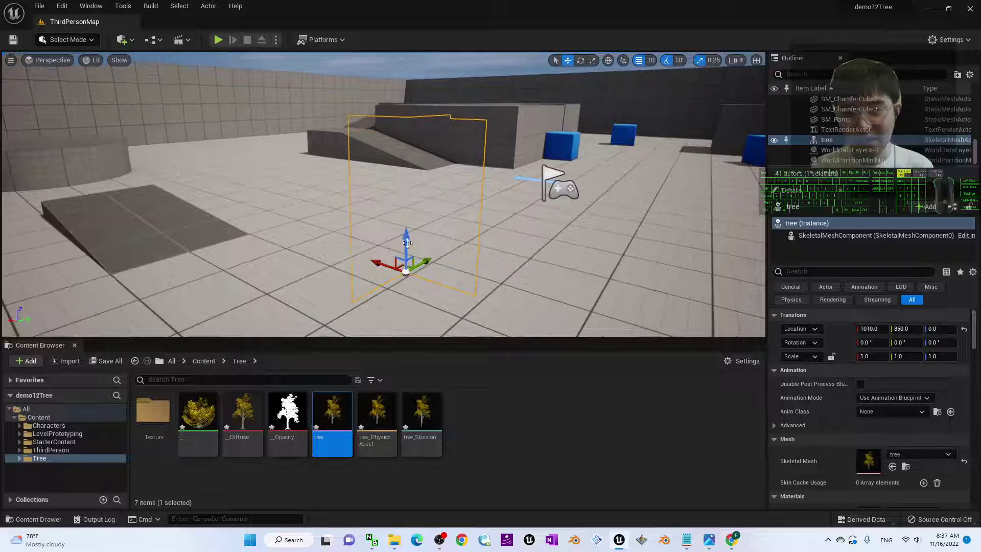
Step: Examine the placed tree from several sides and distances in the level
alt+drag(360, 288, 373, 312)
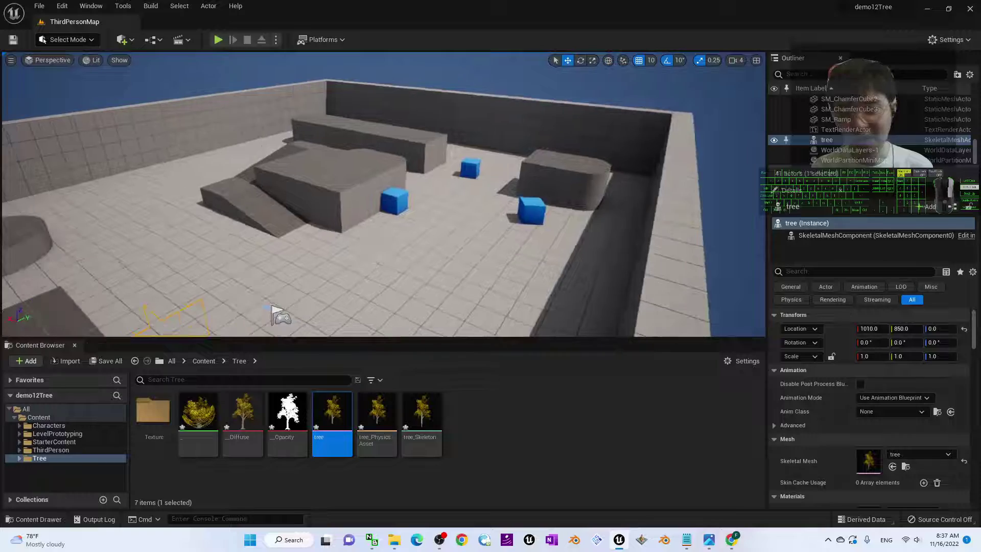
key(w)
right_drag(360, 288, 531, 325)
key(a)
key(w)
mouse_move(278, 281)
right_down()
mouse_move(265, 276)
mouse_move(271, 291)
mouse_move(281, 283)
right_up()
right_drag(357, 215, 385, 249)
key(d)
key(a)
key(w)
key(d)
key(w)
key(s)
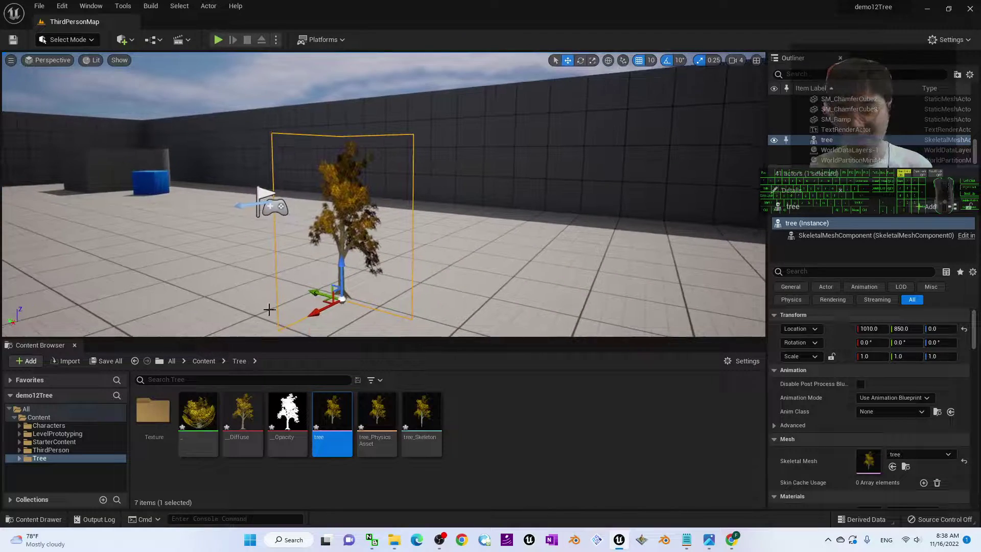
Step: Import the Desktop's Green_Realistic_Tree_PNG_Clip_Art-1097.png into the Texture folder and check its image in the texture editor
double_click(153, 411)
drag(490, 7, 539, 62)
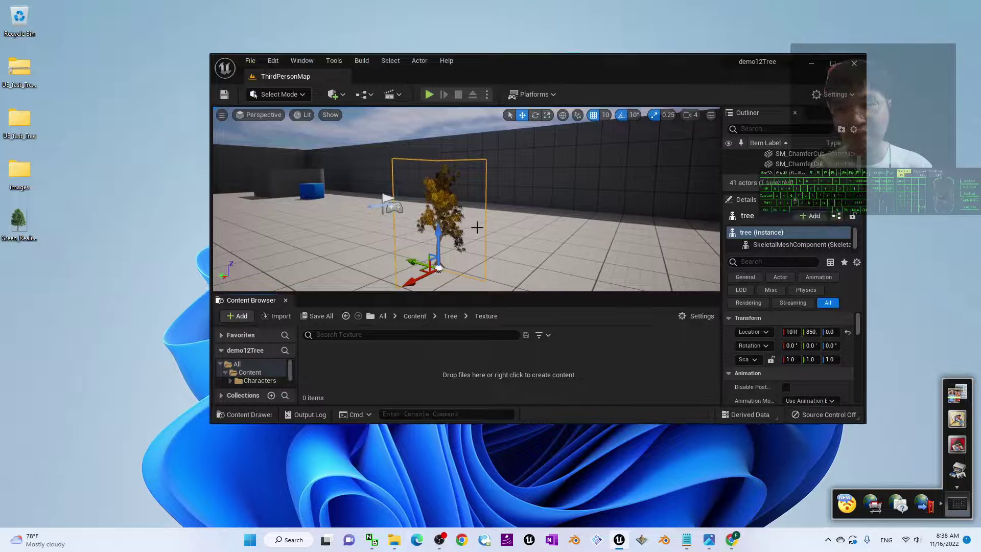
click(20, 222)
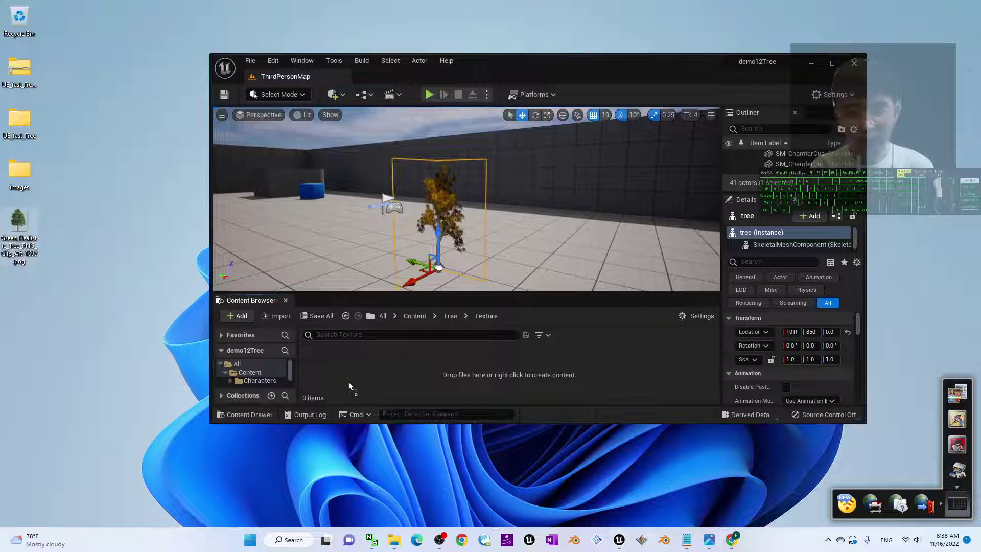
drag(348, 382, 347, 380)
drag(629, 64, 593, 4)
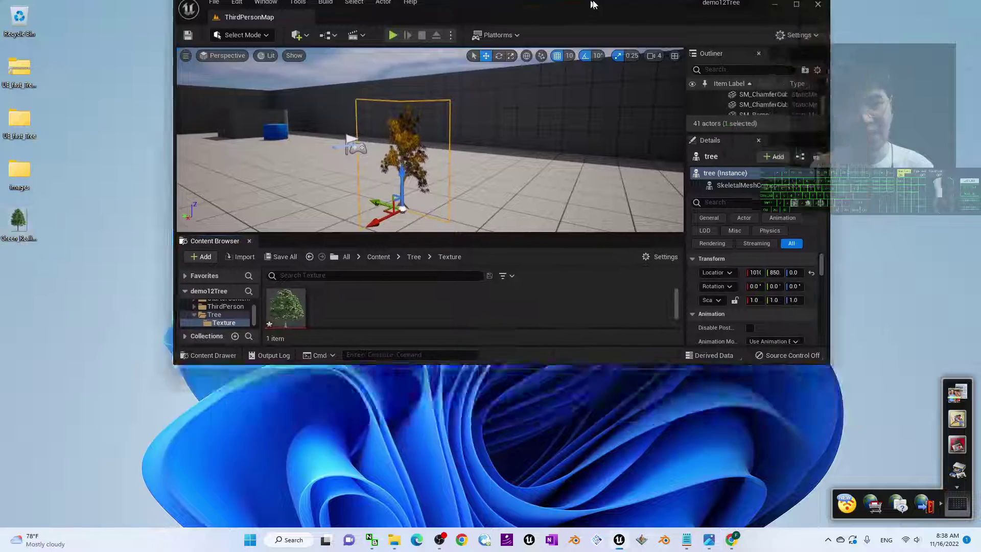
double_click(154, 427)
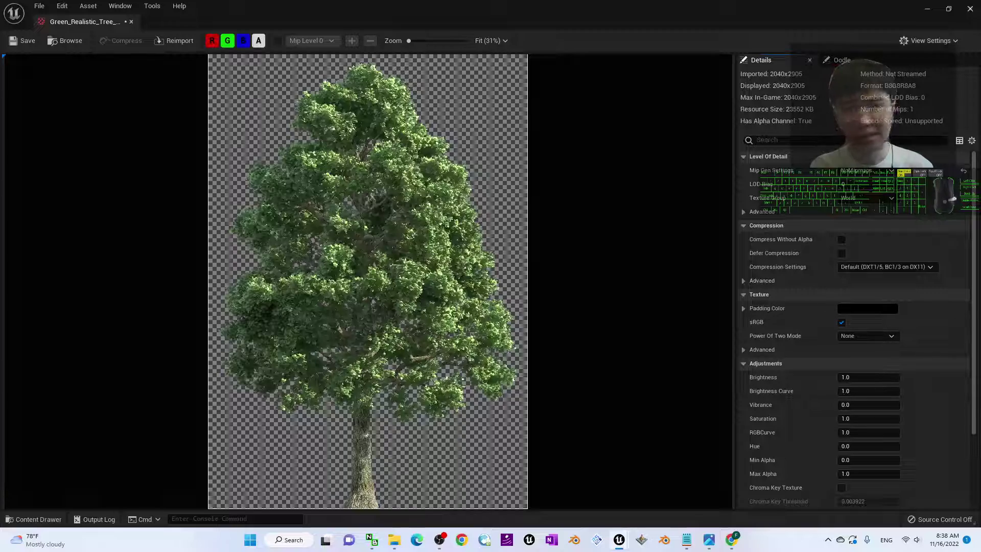
click(969, 9)
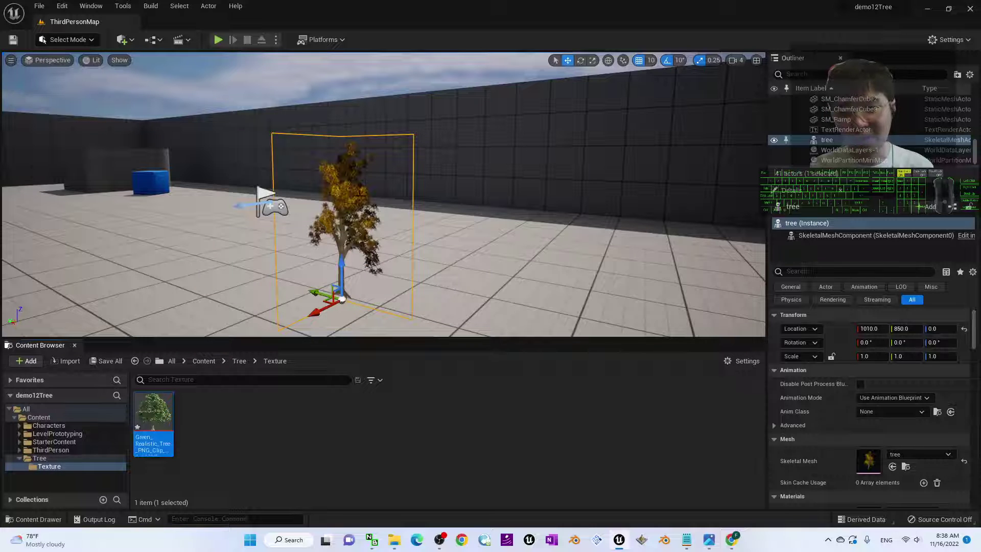
Step: Apply the imported green tree texture directly to the placed tree and inspect it up close
drag(153, 416, 375, 227)
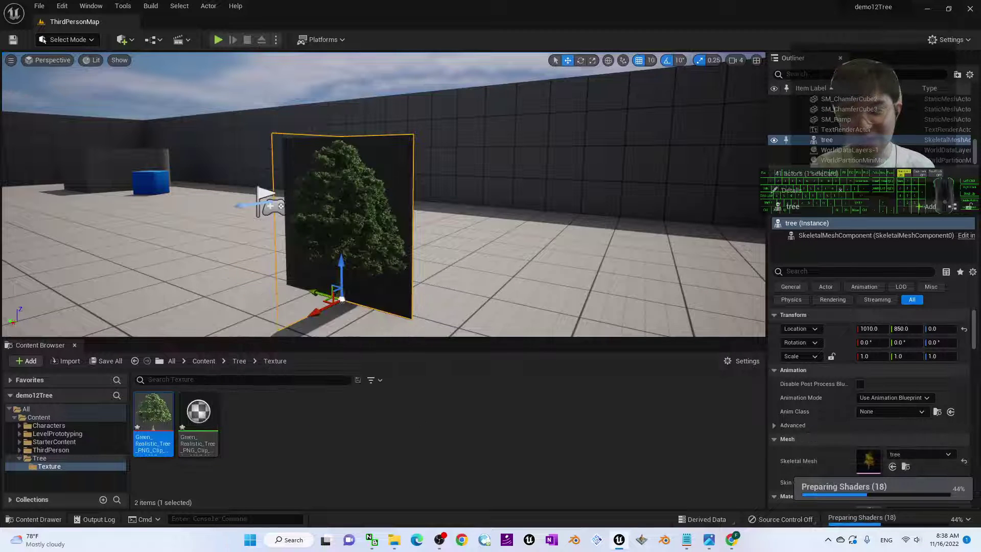
key(d)
key(w)
right_drag(408, 220, 482, 164)
key(s)
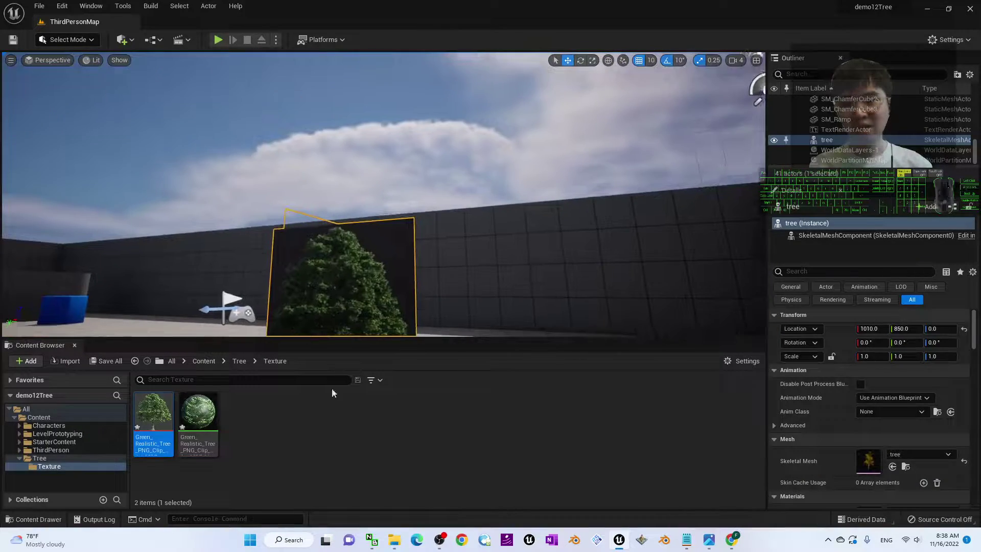
Step: Open the green tree's material, set its Blend Mode to Masked, and enable Two Sided
double_click(200, 415)
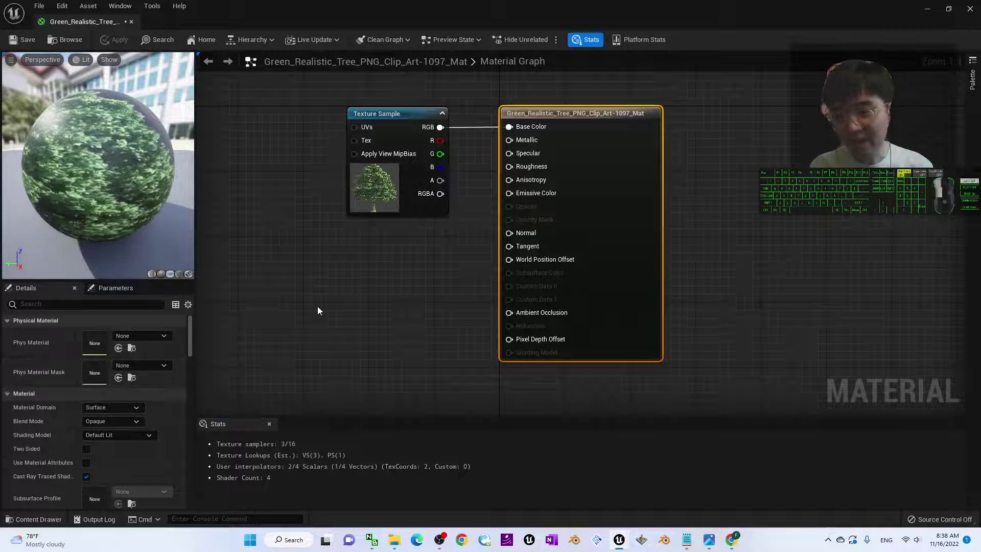
click(294, 329)
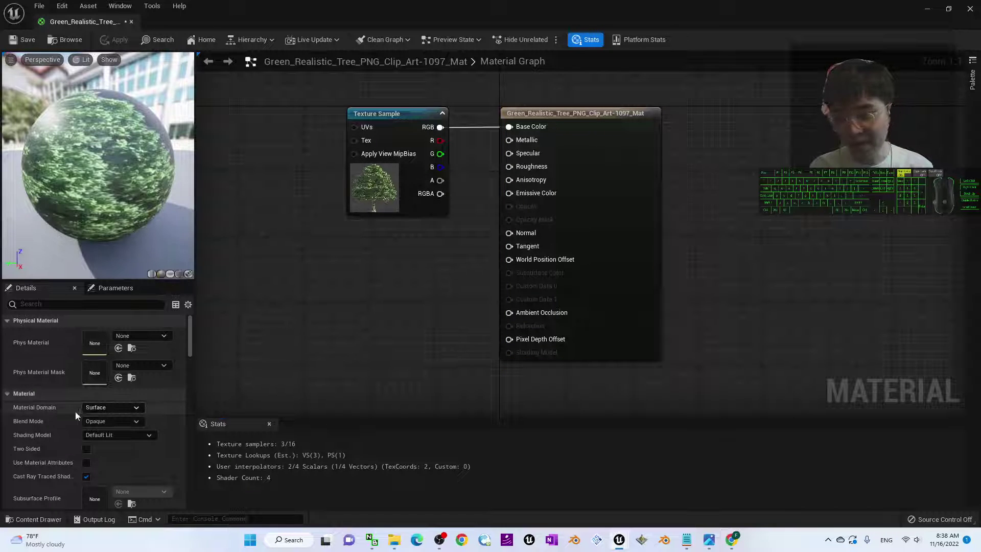
click(99, 422)
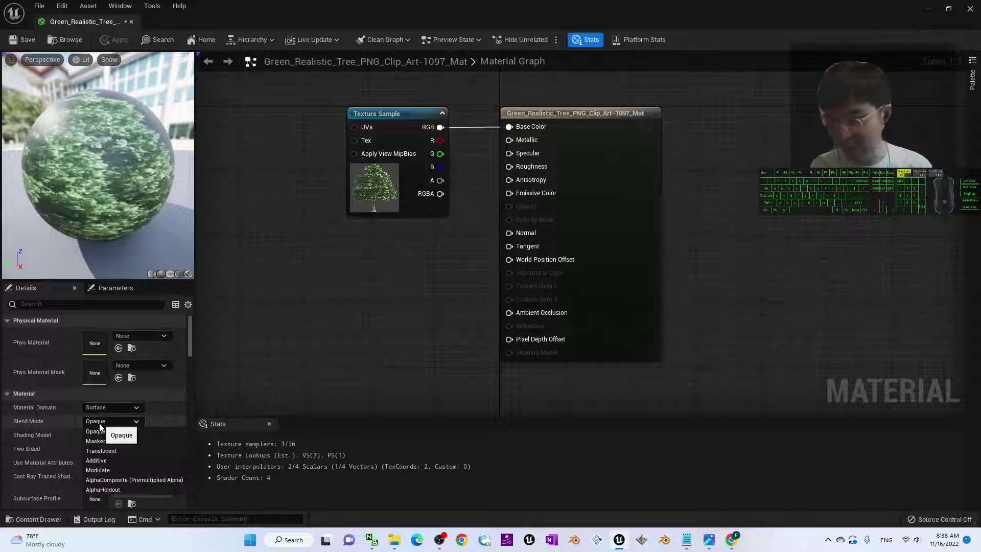
click(96, 441)
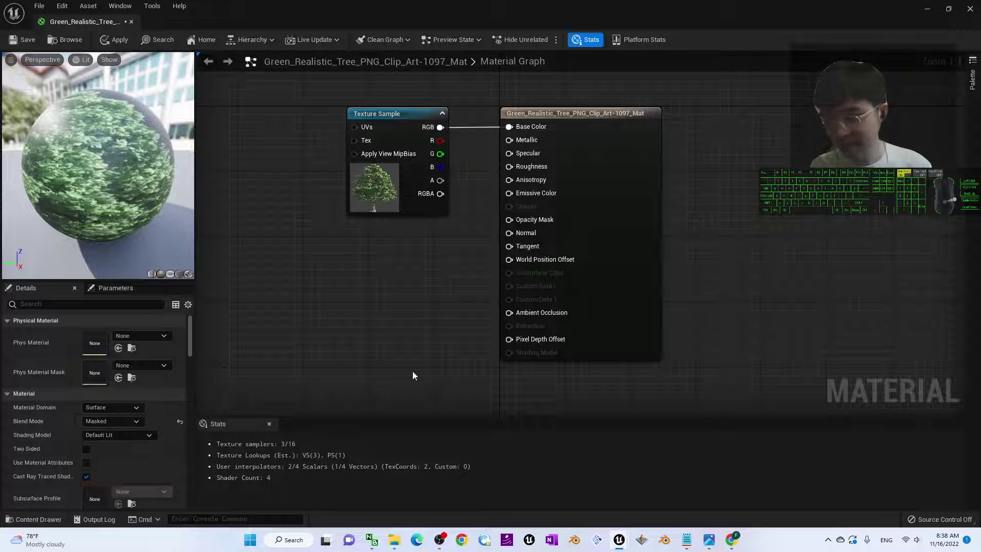
click(86, 449)
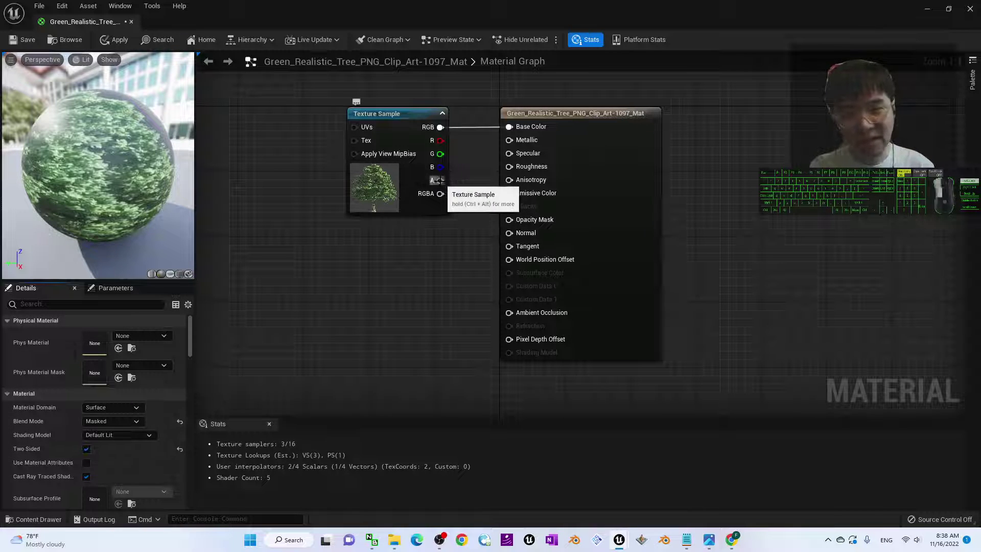
Step: Connect the Texture Sample's alpha output to Opacity Mask, then save and close the material
drag(439, 180, 509, 220)
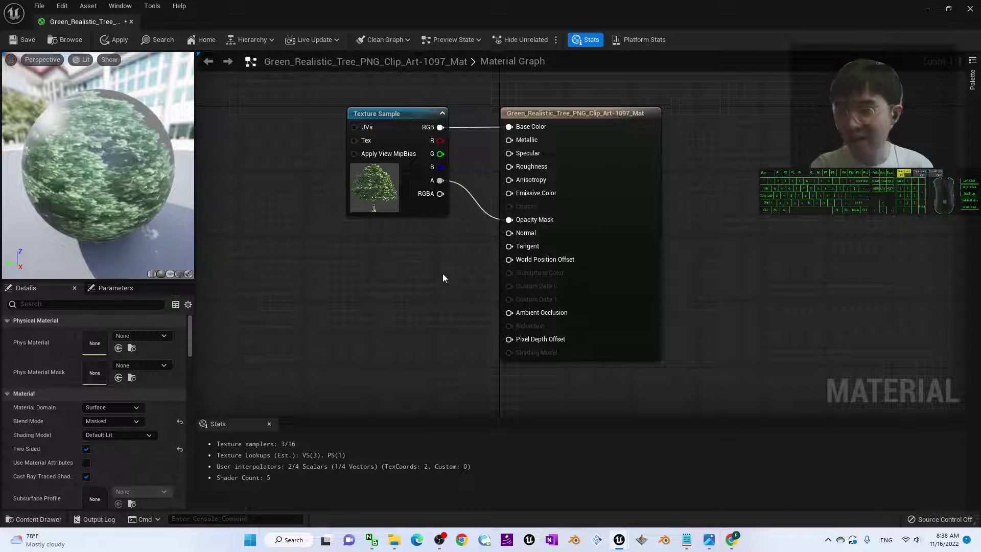
click(25, 41)
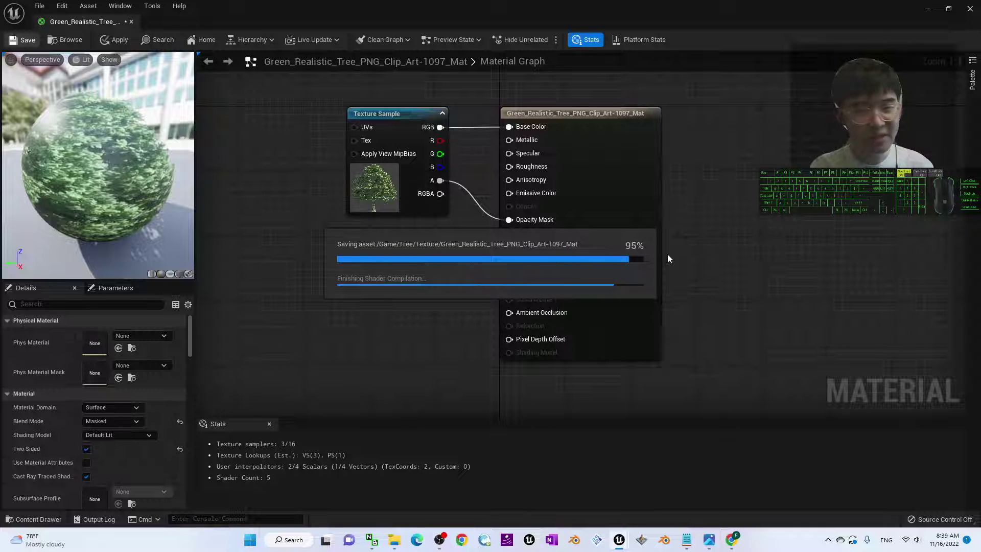
click(970, 9)
Step: Play the level, run the character around the green tree to view it, and stop the session
right_drag(463, 235, 227, 94)
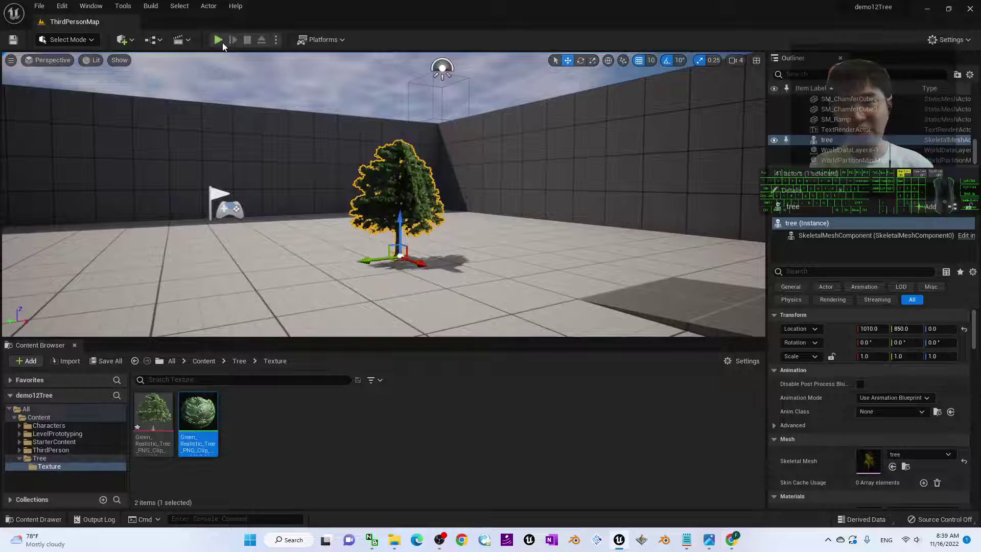
click(218, 39)
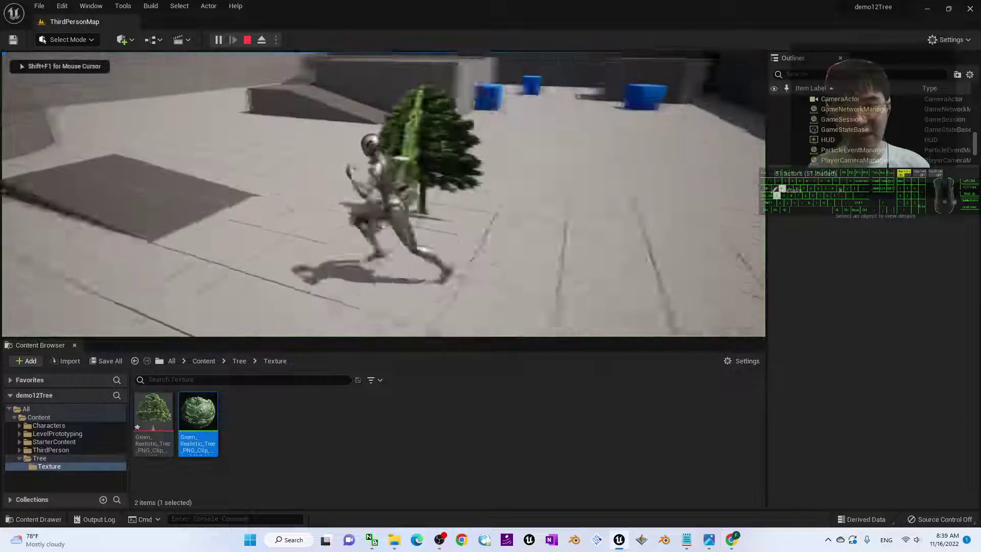
key(d)
key(s)
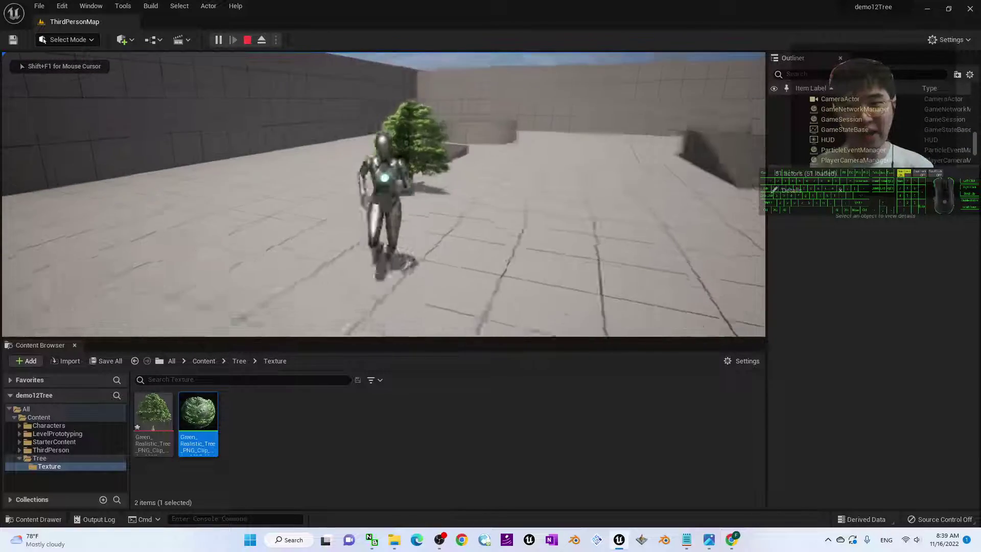
key(Escape)
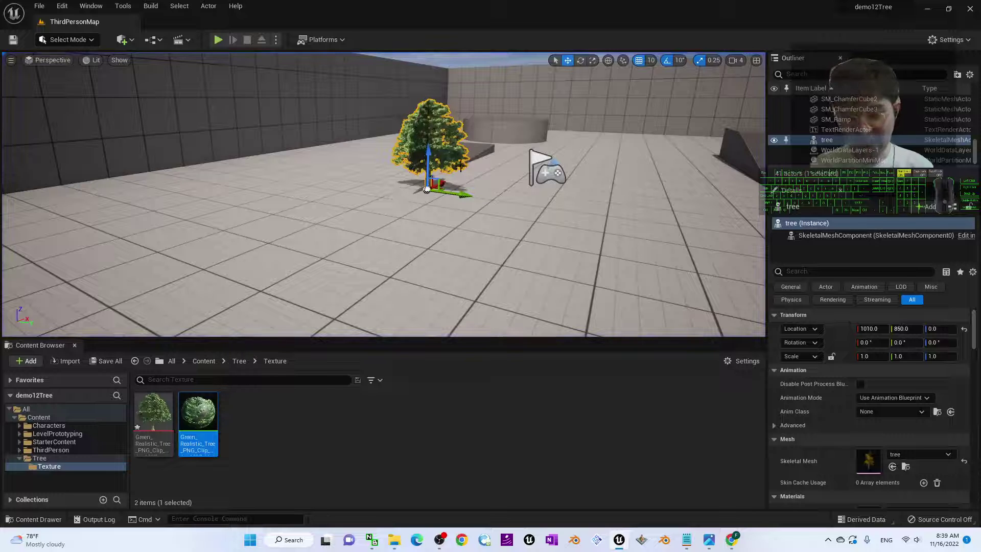
Step: Scale the tree uniformly to 2.75 and check it from the front
key(e)
key(r)
drag(433, 182, 501, 144)
right_drag(541, 190, 573, 164)
right_drag(549, 204, 396, 229)
key(d)
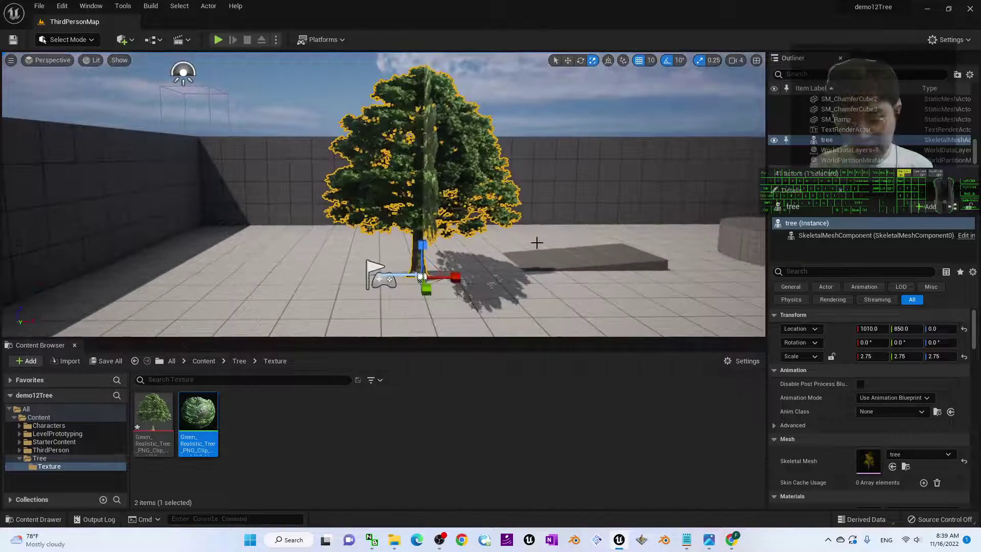
Step: Duplicate the enlarged tree and move the copy to location 1580, 980, 0
key(ctrl+d)
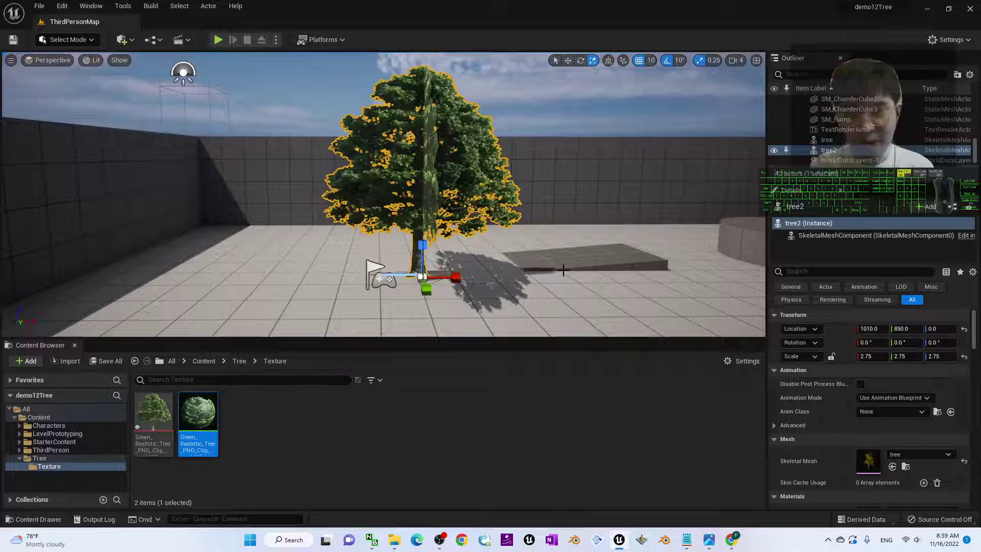
key(w)
drag(463, 277, 520, 275)
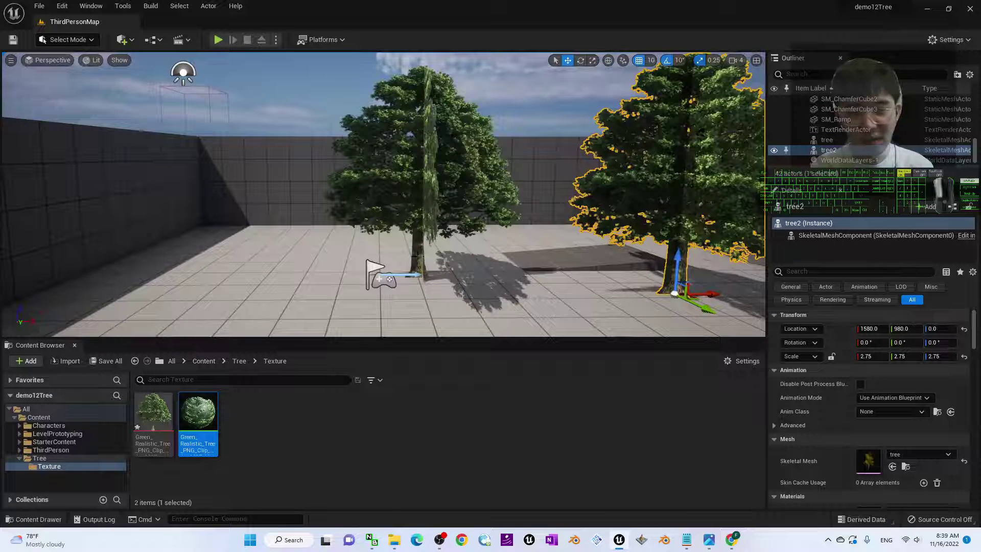
Step: Move the original tree away from its copy to location 730, 690, 0
click(418, 255)
drag(433, 280, 341, 261)
scroll(651, 240, down, 3)
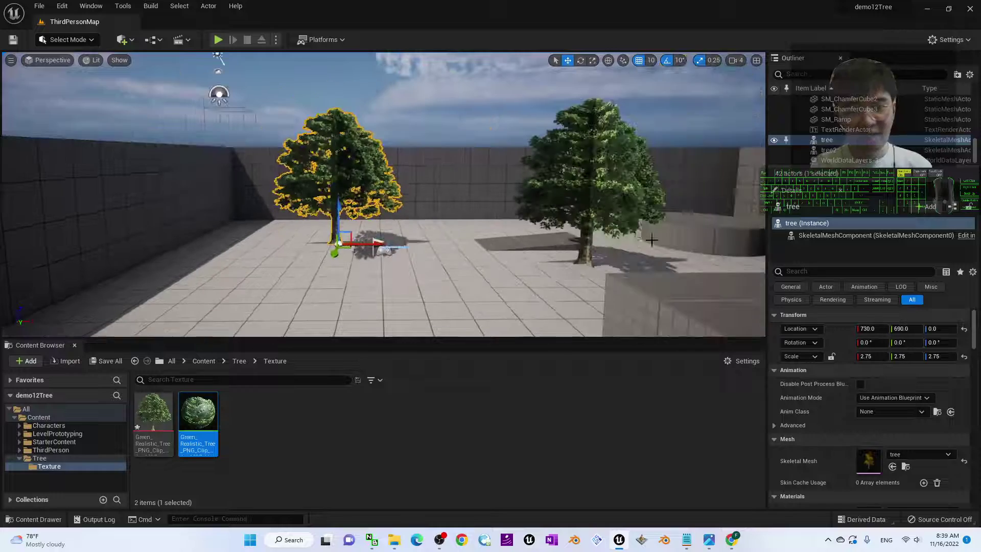
scroll(651, 239, up, 2)
Step: Switch to Chrome and preview other tree PNG images in the search results, including those from PNG images and Clipart Library
drag(485, 9, 576, 66)
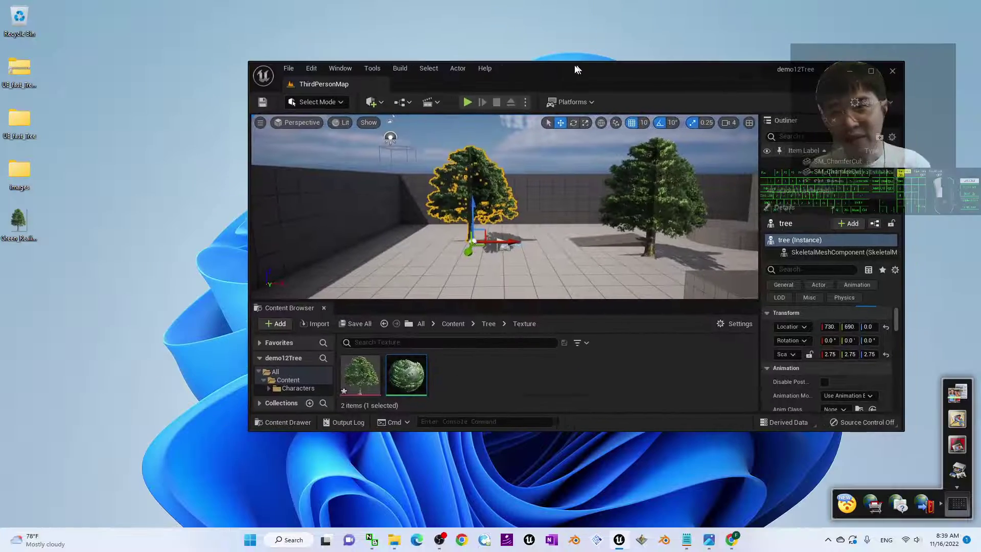
click(728, 540)
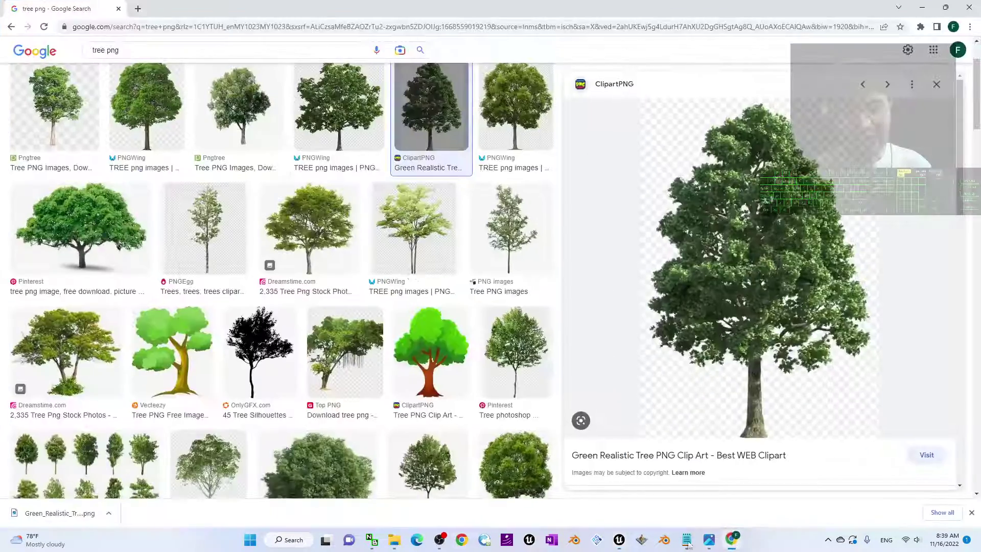
scroll(307, 277, up, 1)
scroll(307, 276, up, 2)
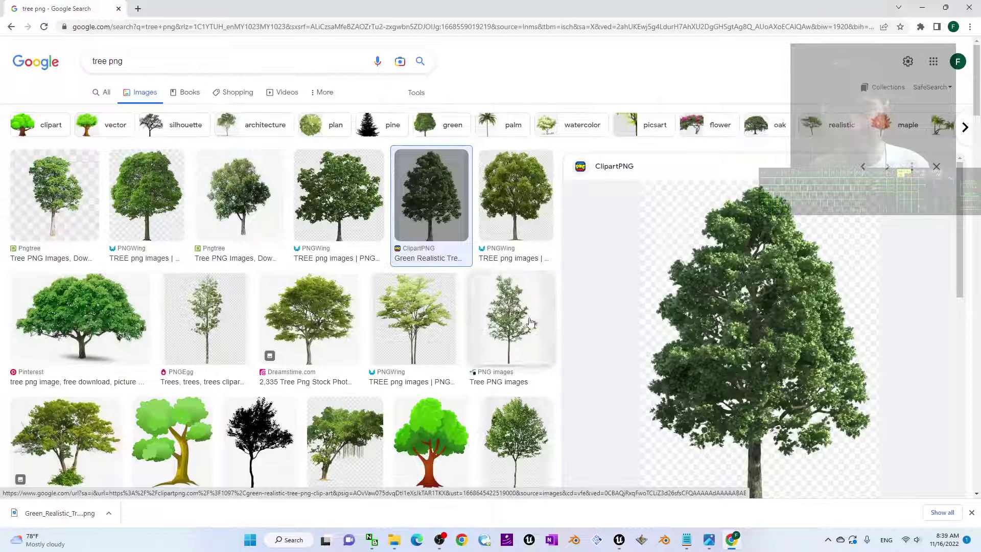
click(511, 319)
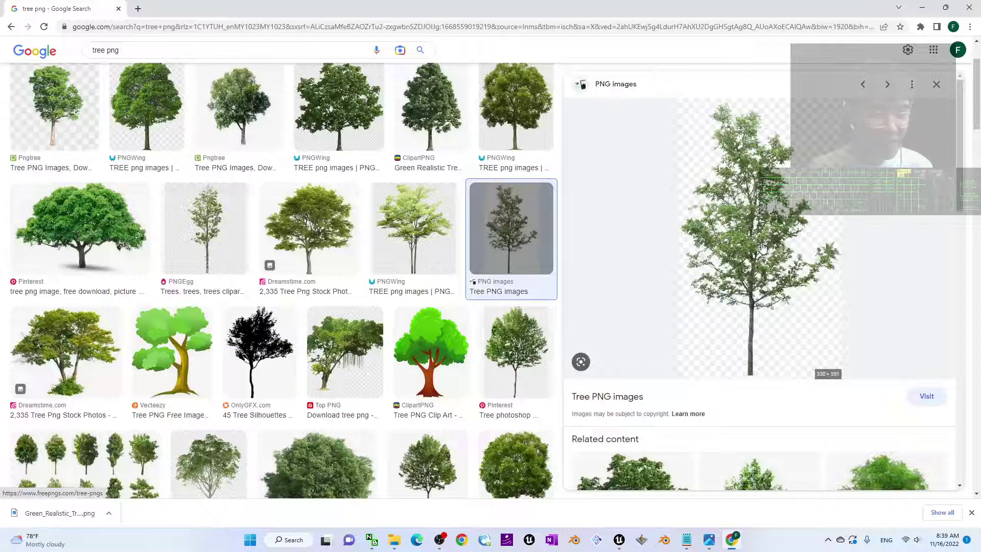
scroll(762, 247, down, 3)
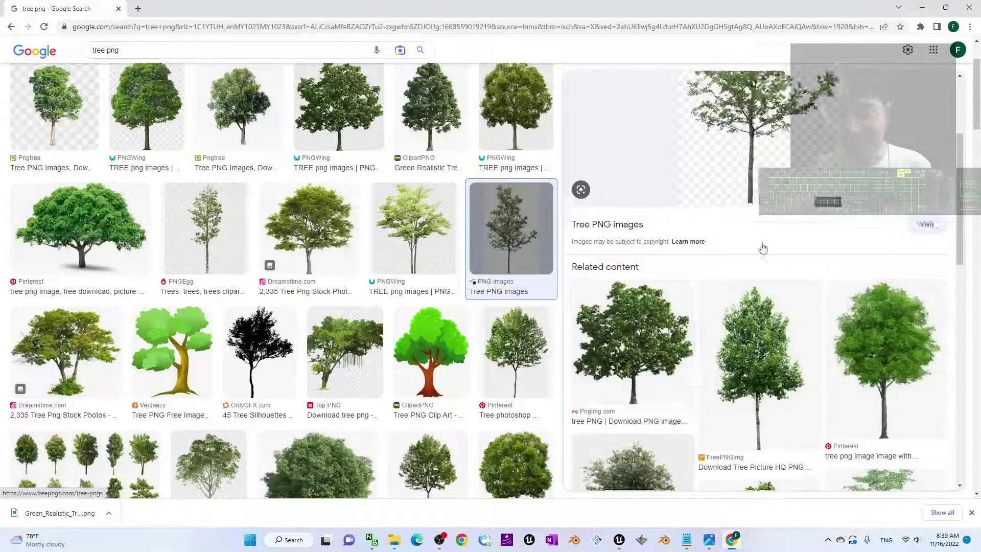
scroll(439, 357, down, 2)
click(440, 380)
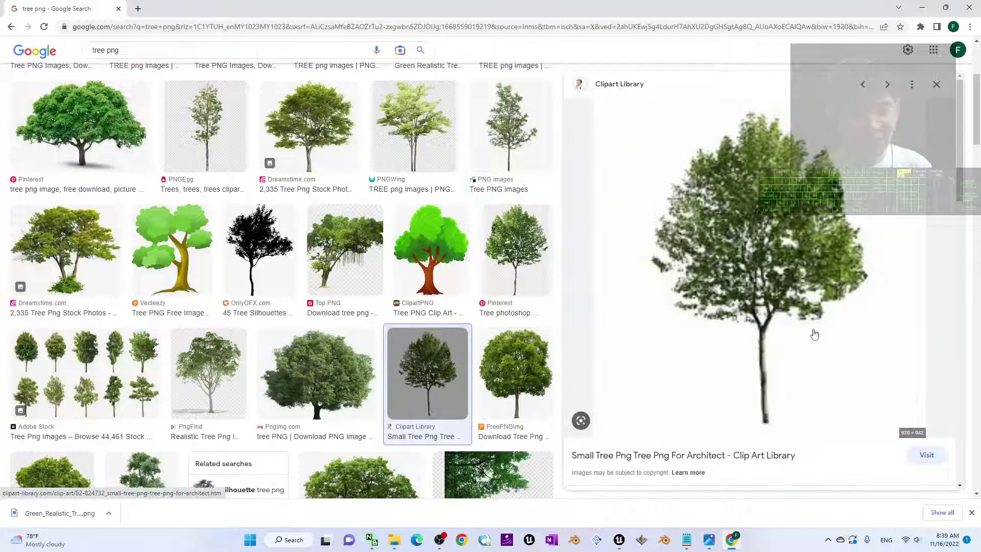
scroll(346, 333, down, 3)
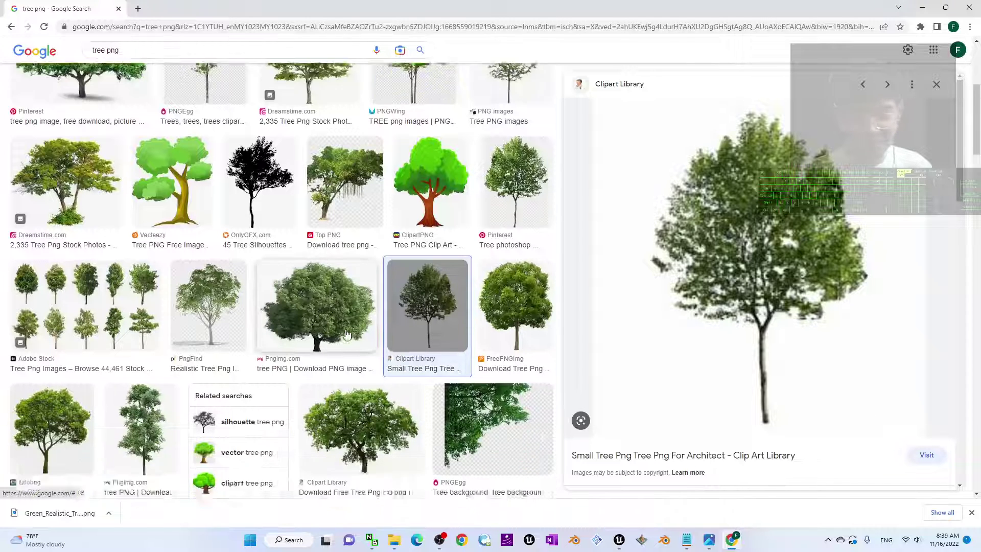
click(357, 339)
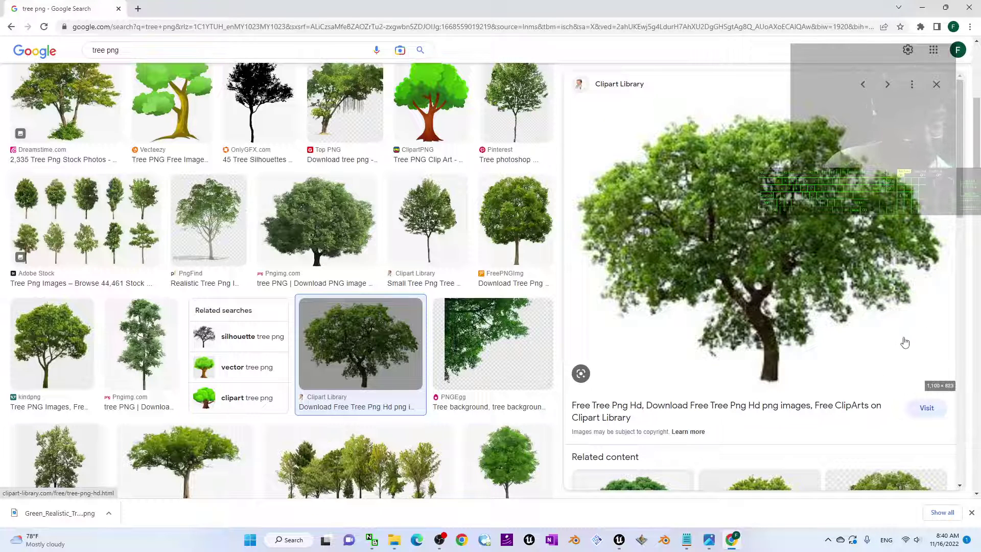
Step: Preview the Pinterest tree PNG with transparent background in the image results and save it as a PNG to the Desktop
scroll(849, 335, down, 3)
scroll(542, 368, down, 2)
click(509, 373)
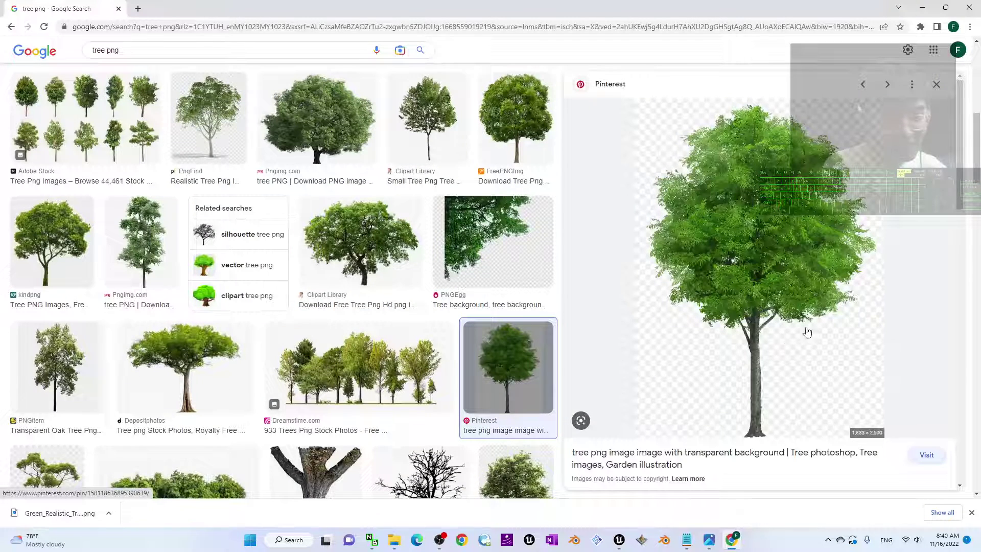
right_click(754, 208)
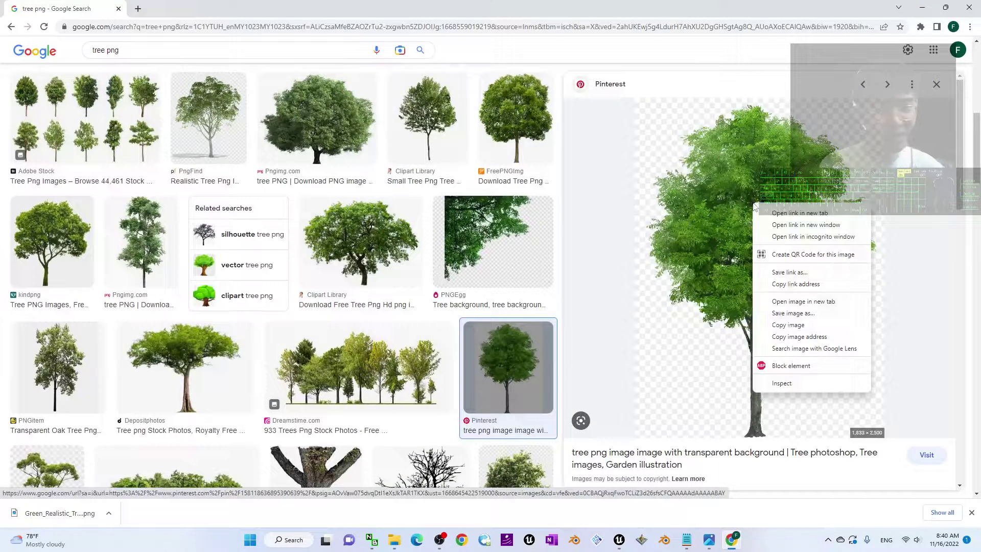
click(793, 313)
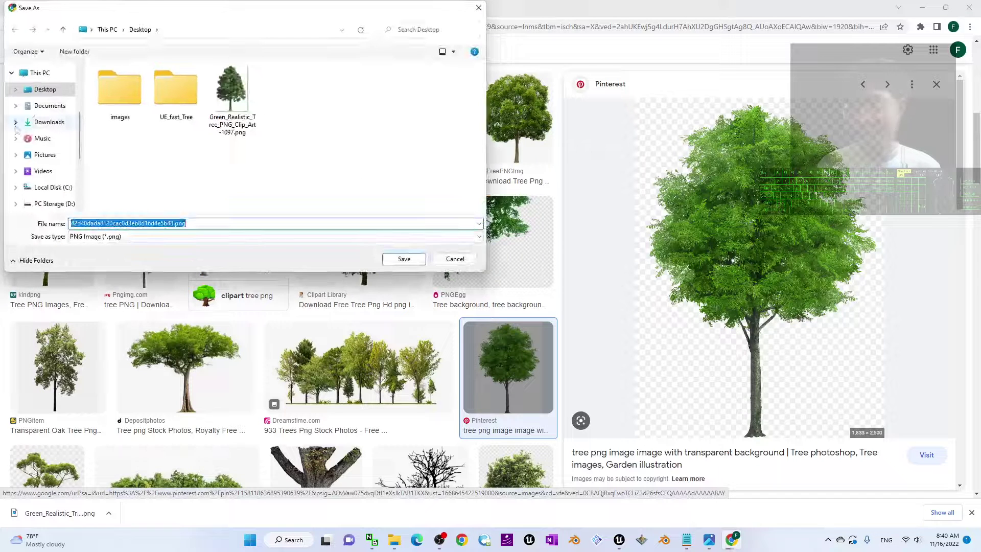
click(193, 224)
double_click(126, 225)
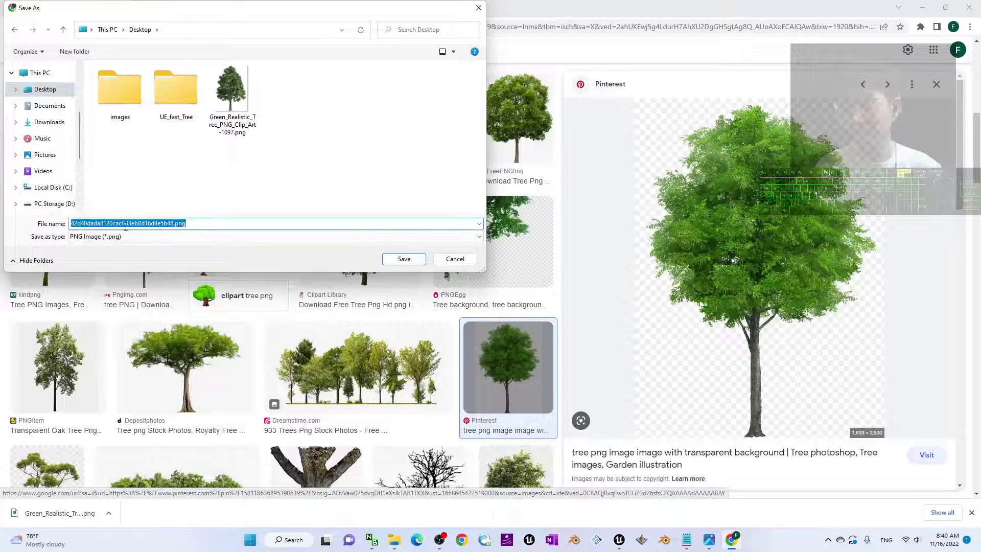
click(403, 259)
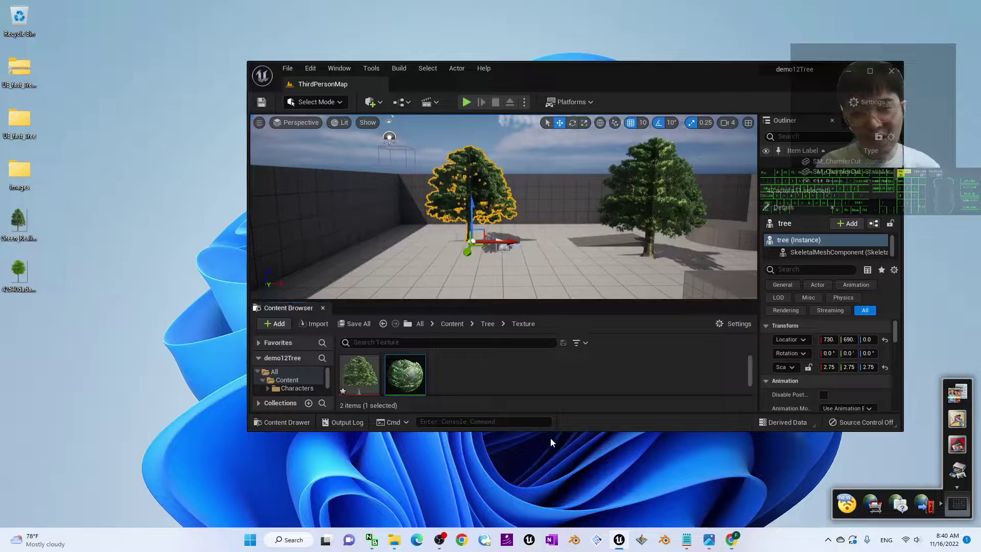
Step: Switch to Unreal Editor, enlarge its window, import the saved PNG from the desktop into the Tree/Texture folder and preview its transparency
drag(551, 431, 551, 503)
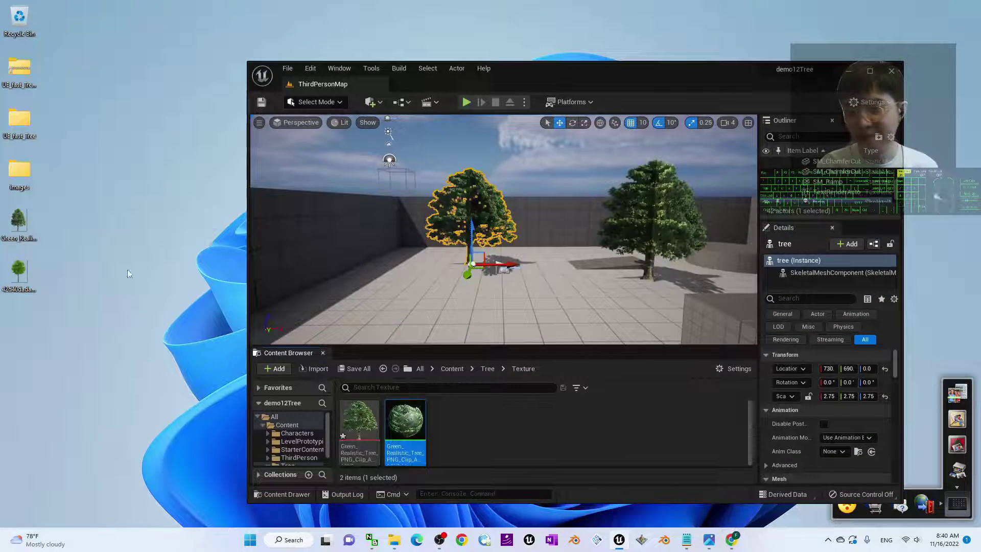
click(13, 267)
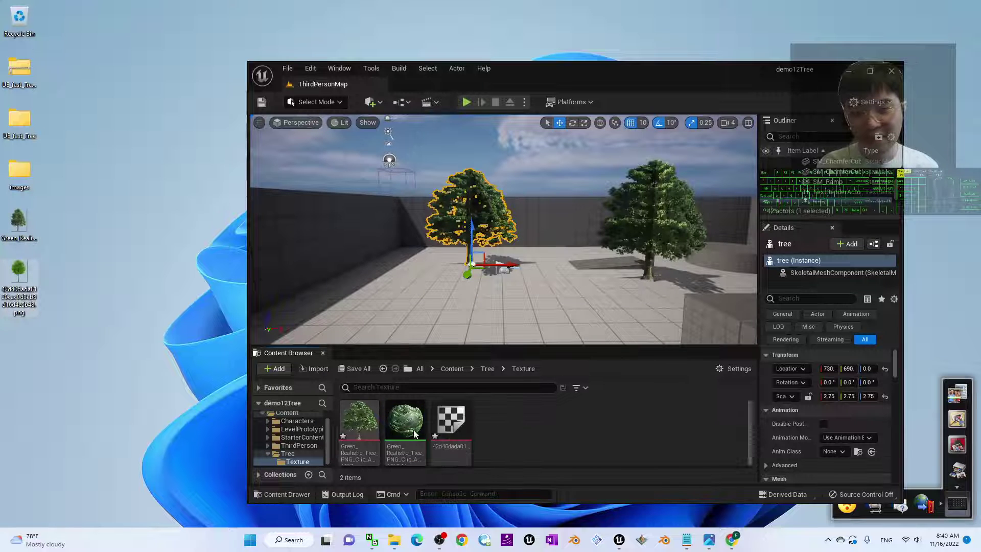
double_click(454, 429)
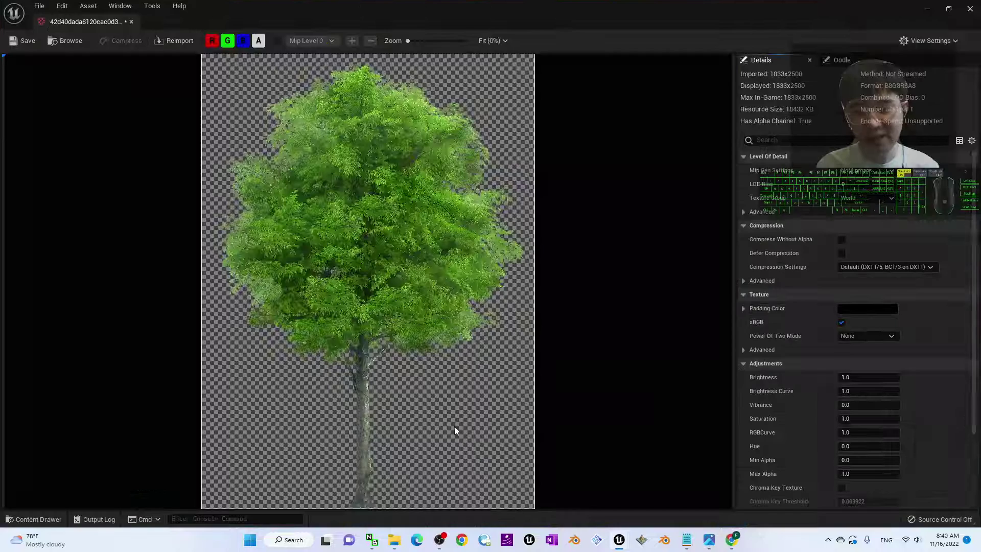
click(970, 9)
Step: Duplicate the selected tree and move the copy to location 1030, 1340, 0 in front of the others
scroll(503, 229, up, 2)
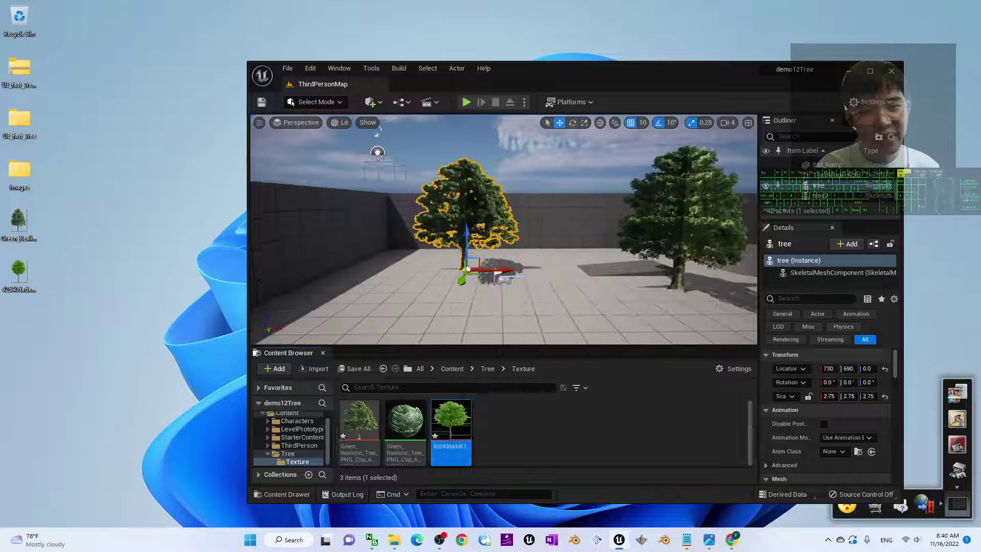
scroll(378, 128, down, 2)
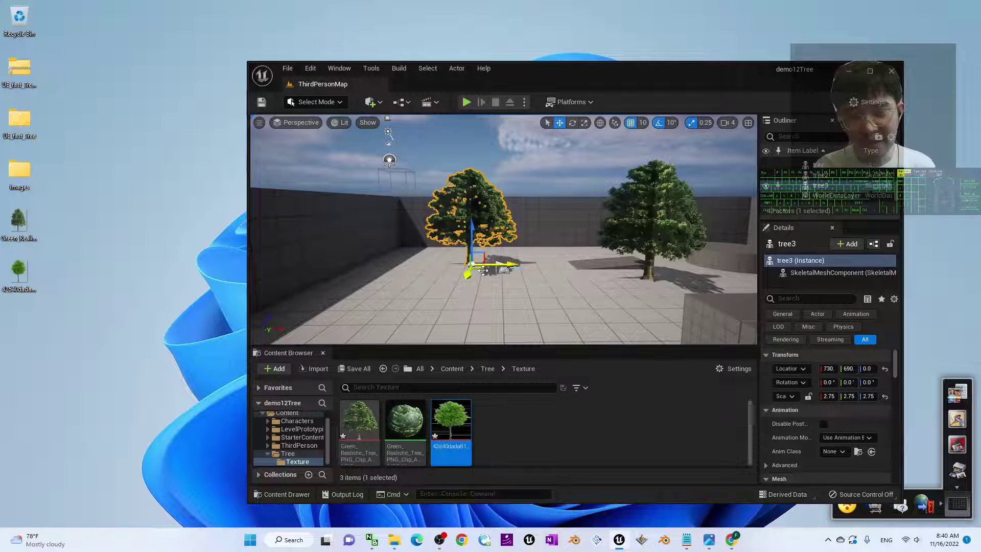
drag(482, 270, 557, 317)
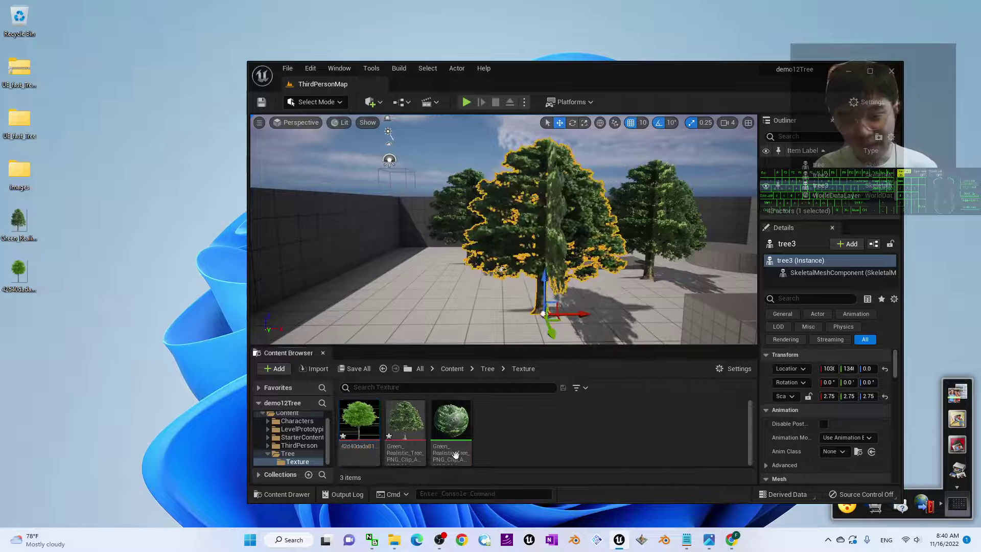
Step: Apply the newly imported tree texture to the front tree copy and open the resulting material for editing
drag(359, 423, 533, 207)
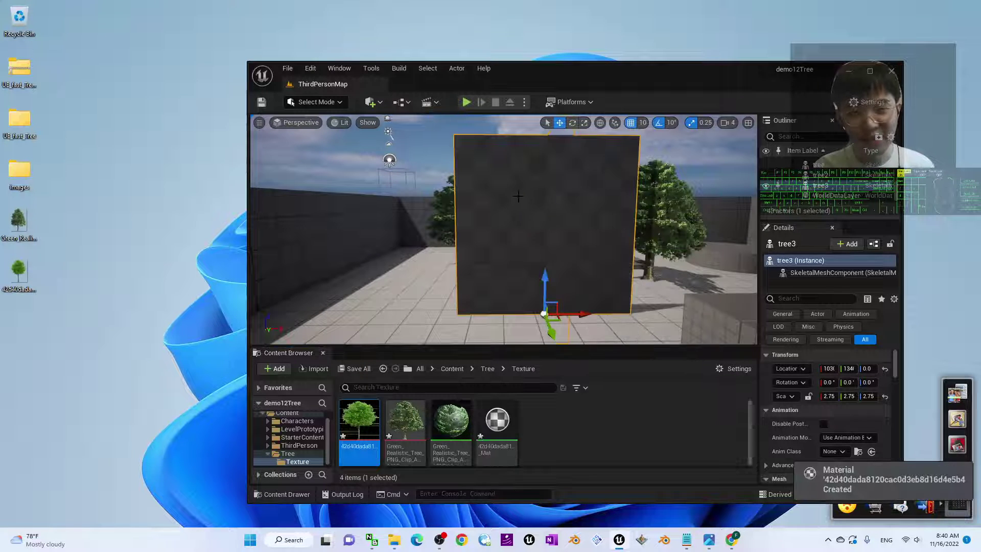
mouse_move(506, 428)
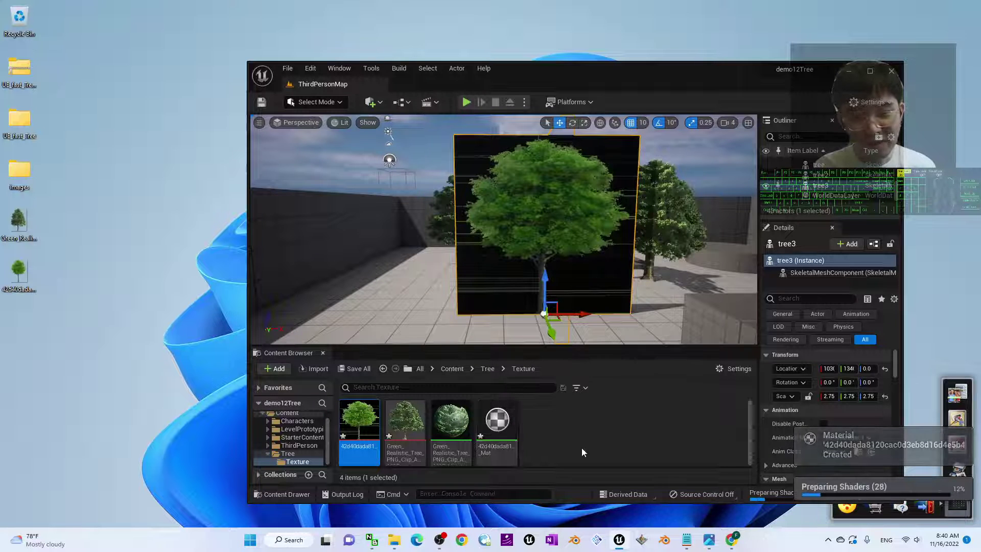
double_click(501, 422)
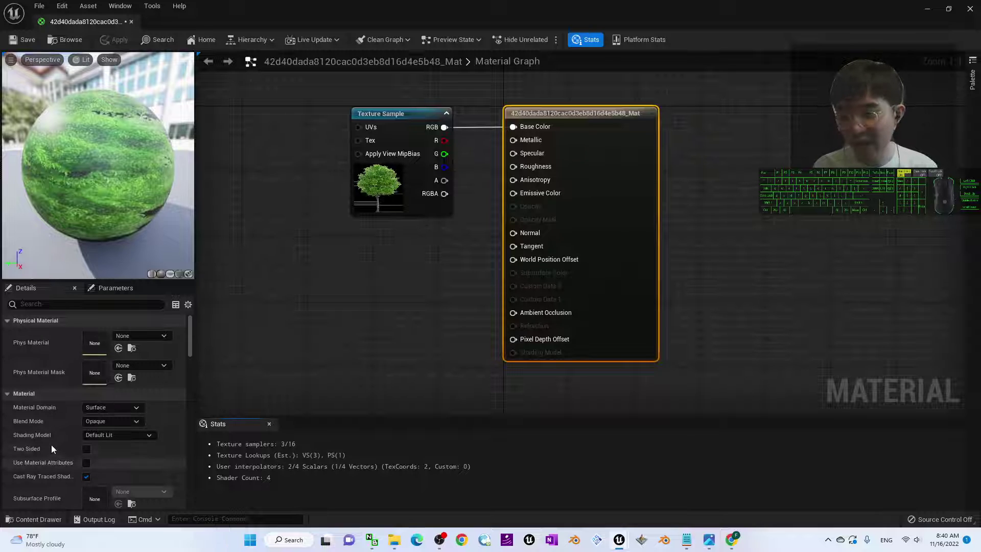
Step: Make the new tree material Masked and Two Sided, with the texture's alpha feeding the Opacity Mask, and save it
click(102, 422)
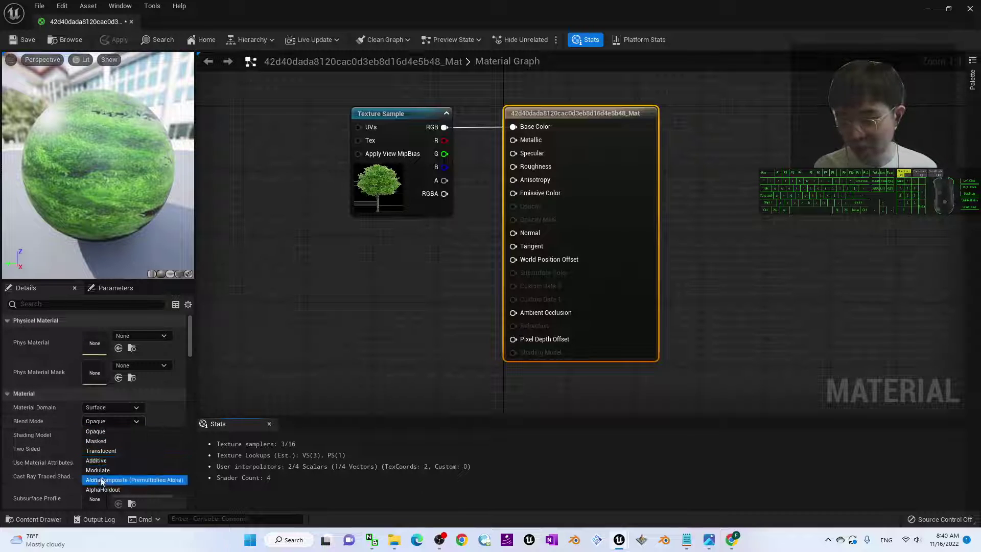
click(97, 440)
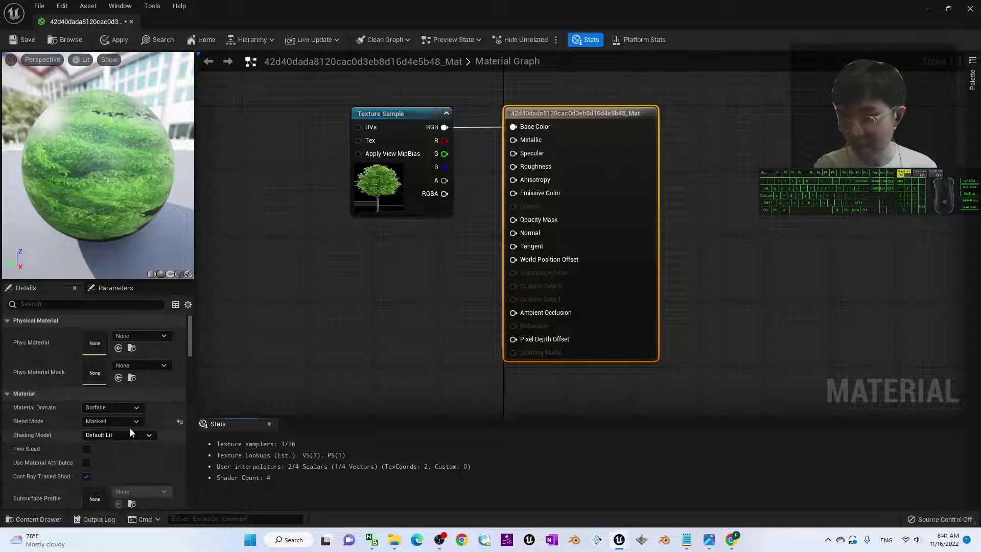
click(87, 448)
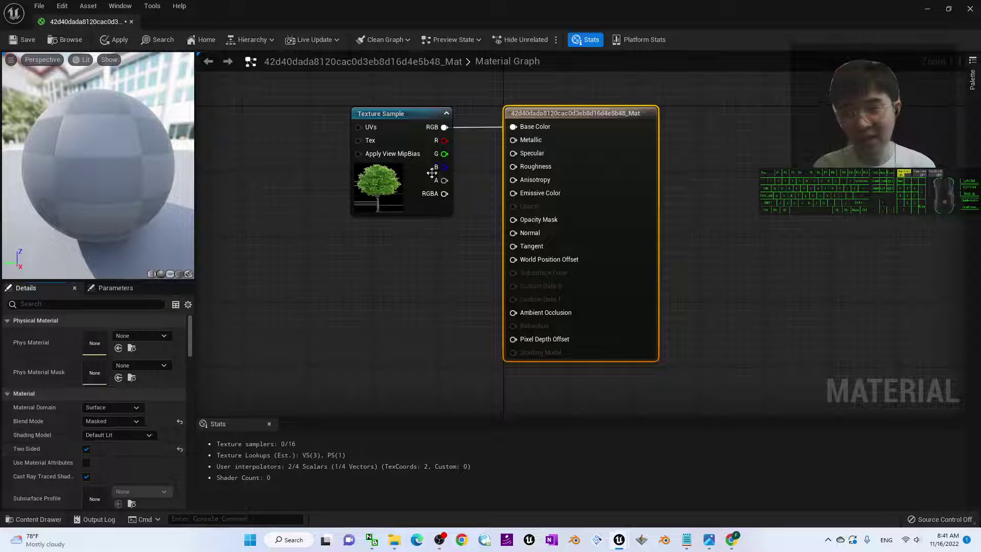
drag(444, 180, 517, 225)
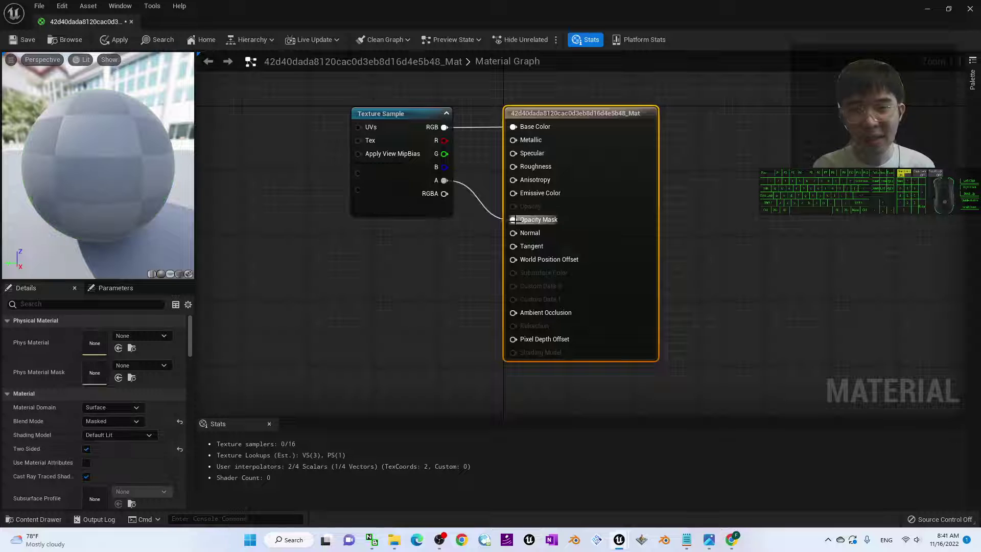
click(27, 40)
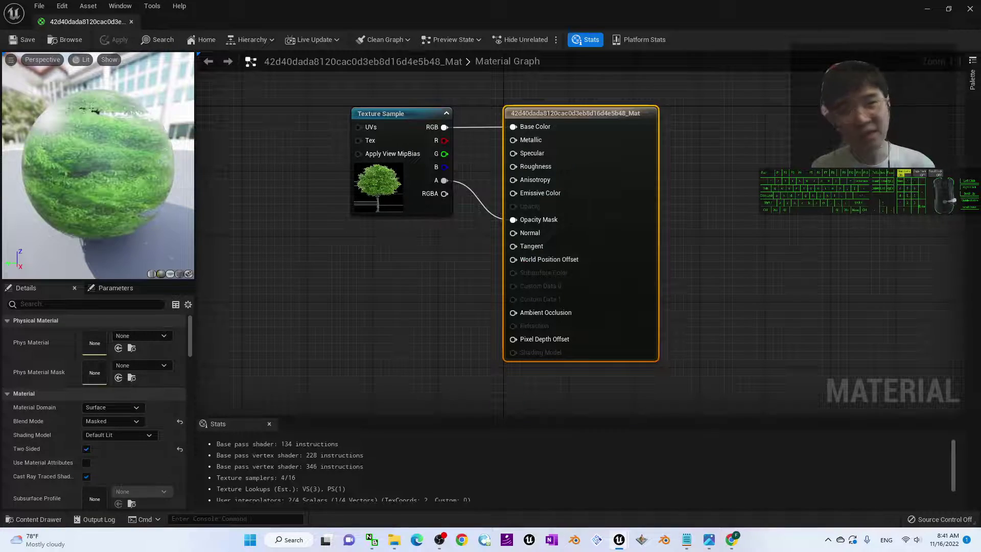
click(971, 11)
Step: Inspect the new tree in the level and play-test by running the character around it
mouse_move(613, 204)
right_down()
mouse_move(614, 230)
mouse_move(620, 204)
right_up()
key(w)
key(s)
right_drag(552, 267, 550, 266)
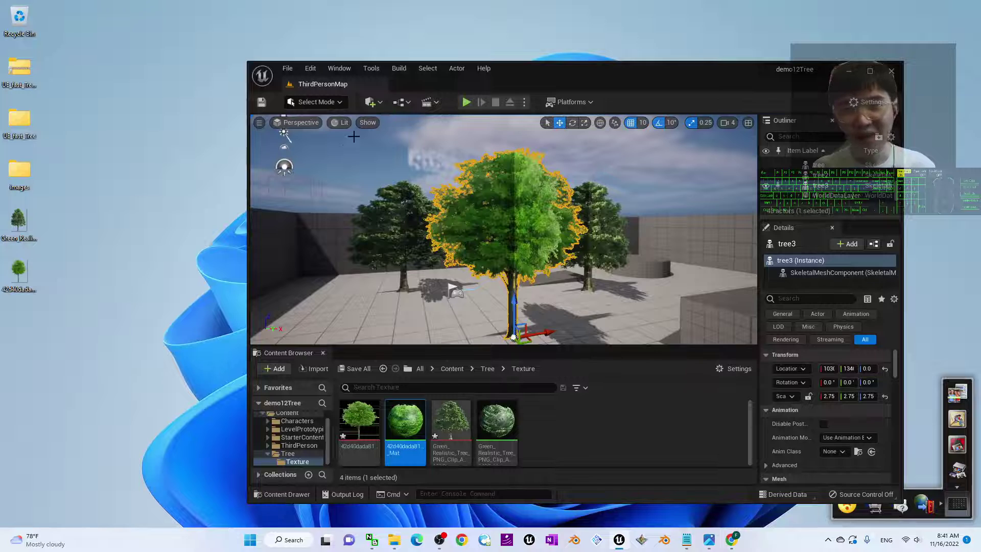
click(467, 101)
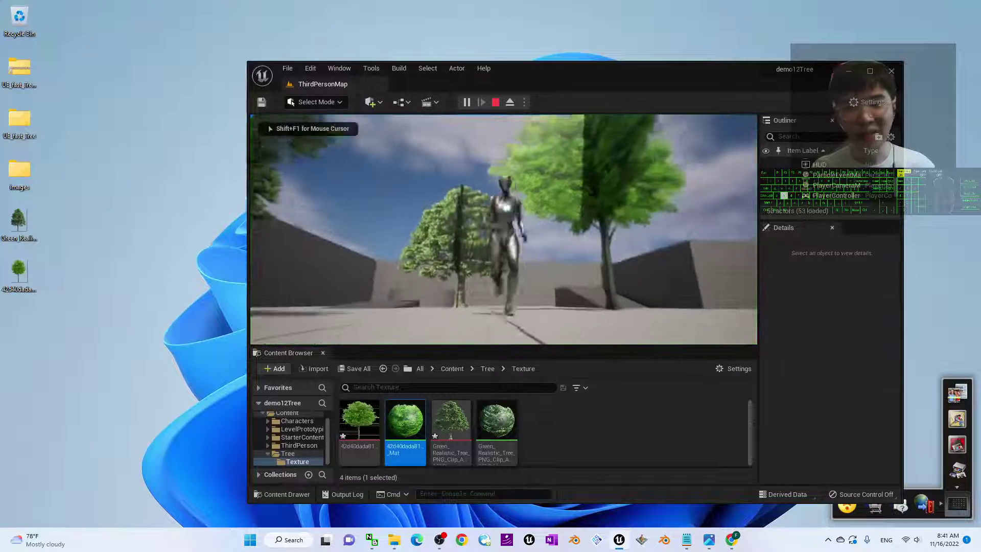
key(s)
key(d)
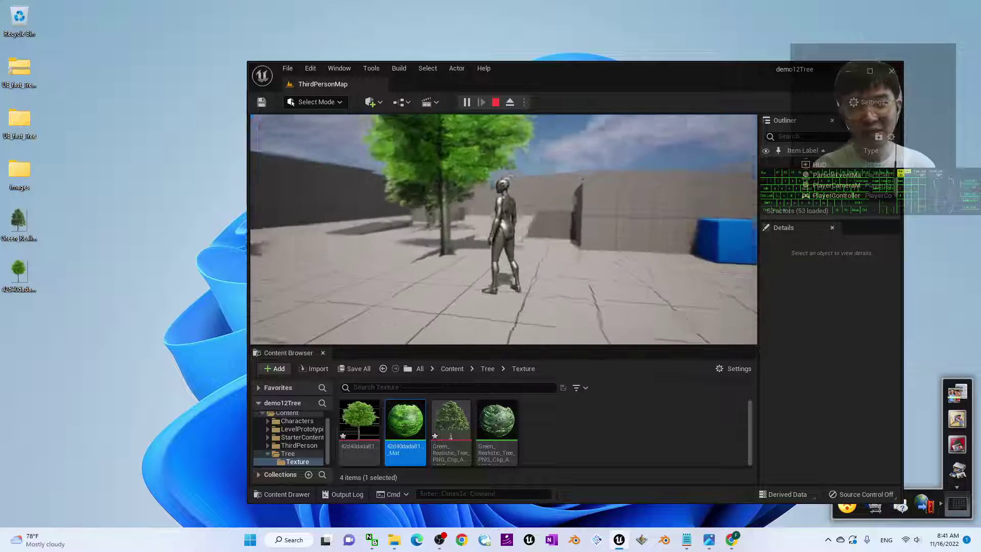
key(Escape)
Step: Stretch the new bright green tree vertically to a Z scale of 3.5
scroll(532, 199, down, 4)
right_drag(547, 200, 511, 204)
key(f)
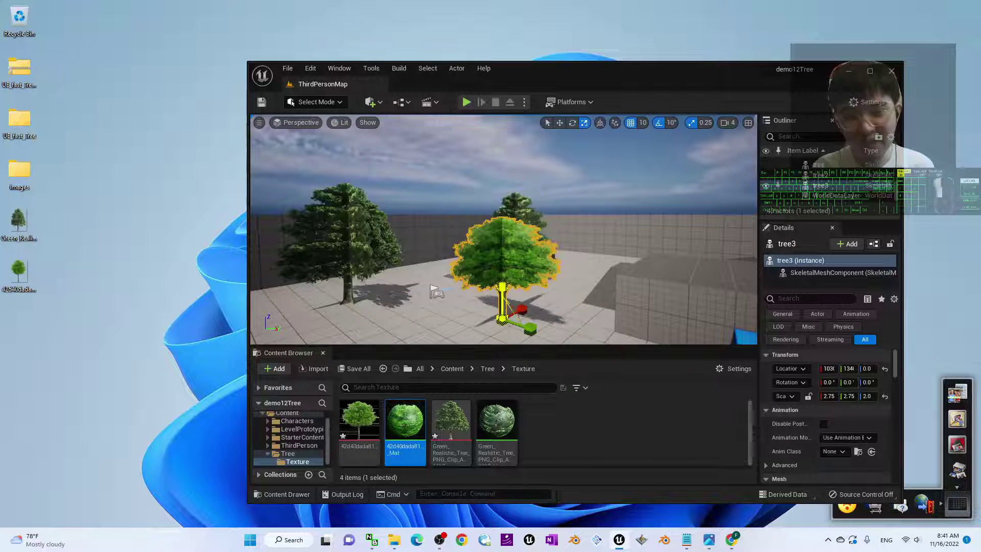
drag(502, 287, 502, 251)
Step: Duplicate the tall bright green tree and move the copy to location 760, 1220, 0
click(362, 245)
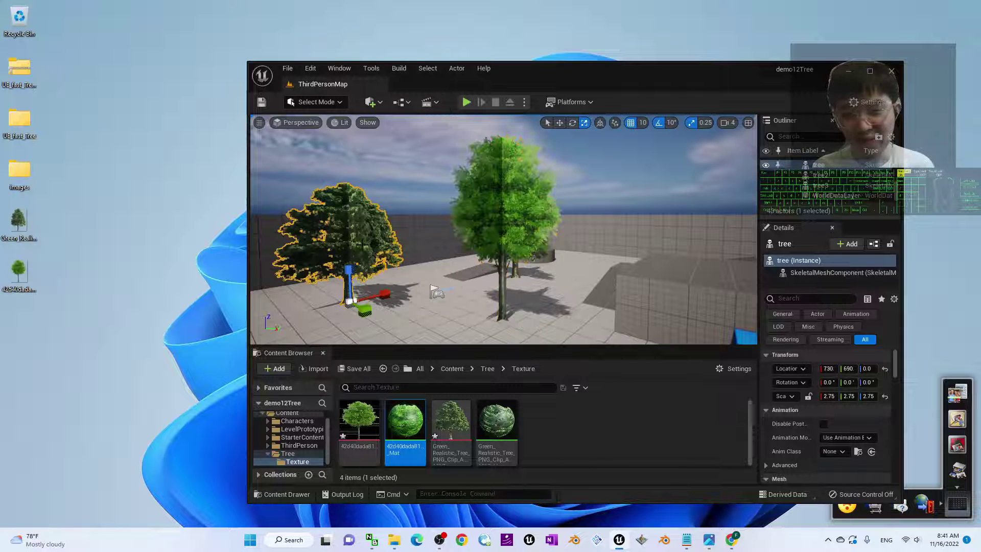
click(505, 302)
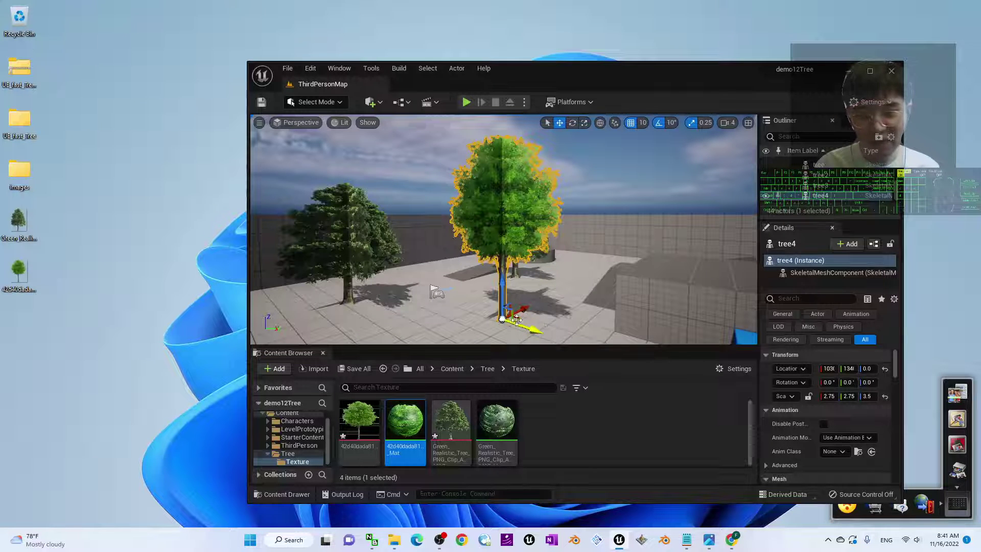
drag(516, 319, 422, 334)
Step: Scale the bright green copy down proportionally to 1.75, 1.75, 2.5
key(e)
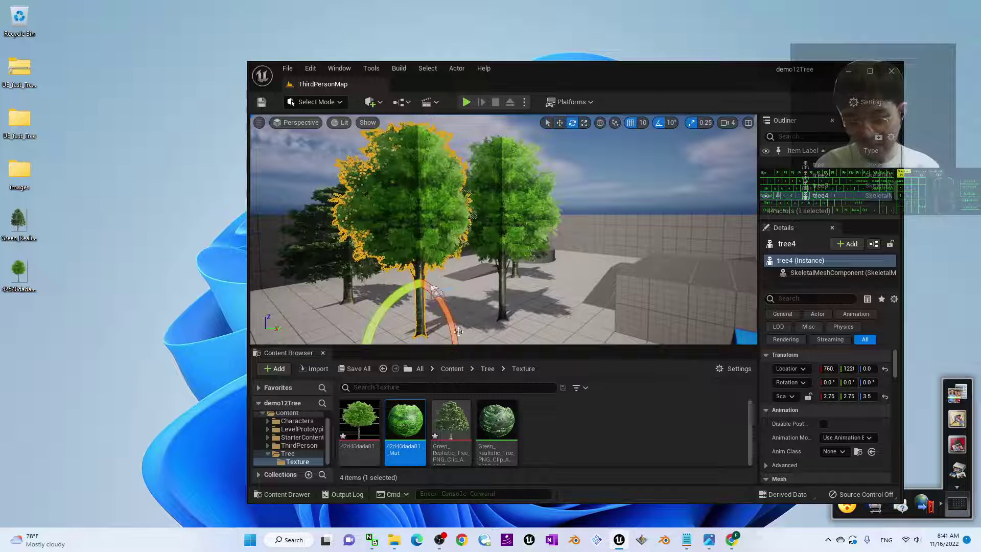
scroll(457, 311, down, 3)
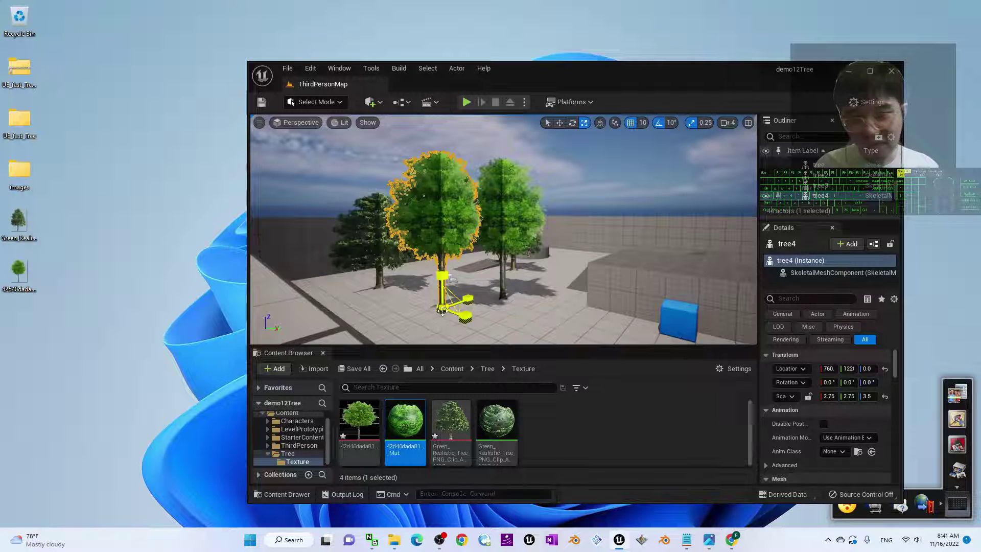
drag(442, 310, 463, 199)
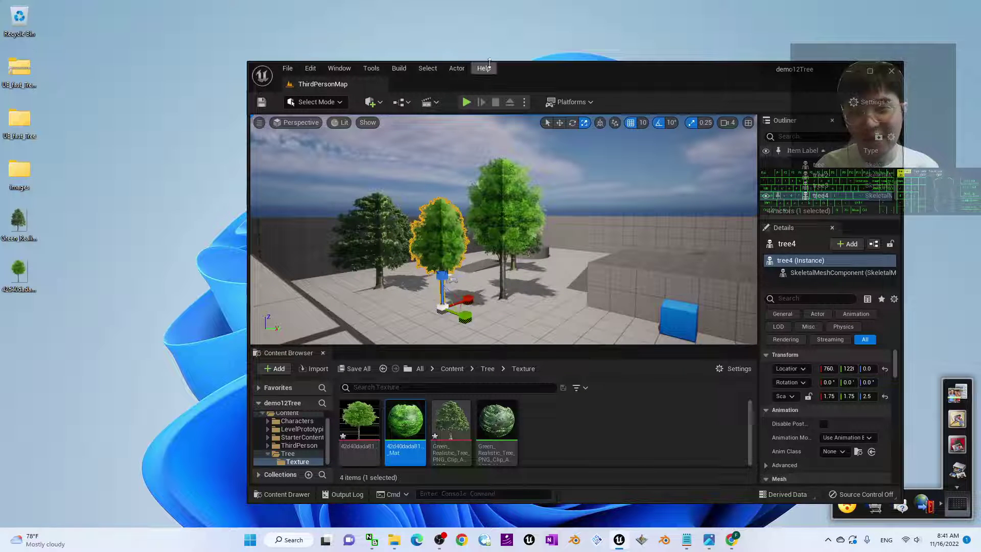
Step: Play-test the level by running and jumping around the tall and small bright green trees
click(467, 102)
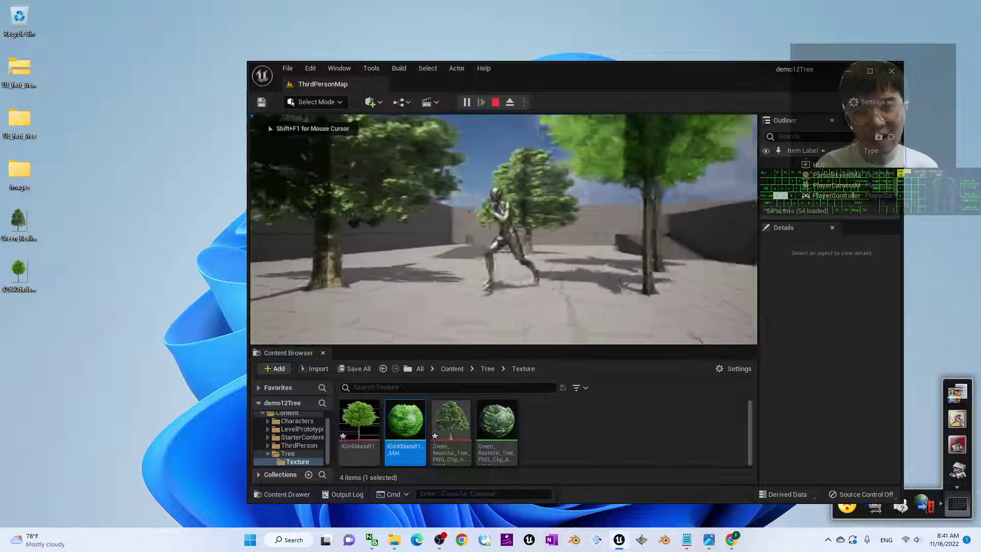
key(d)
key(w)
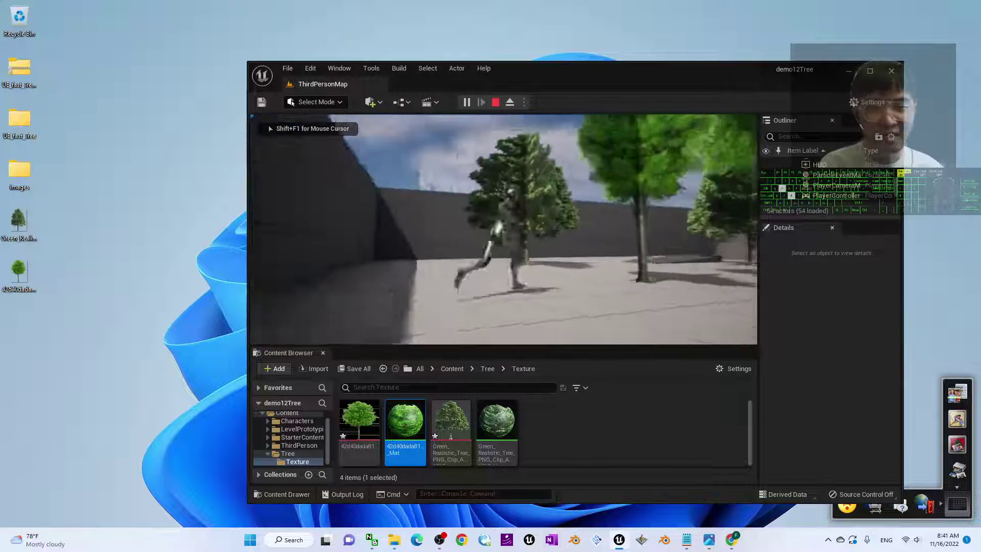
key(s)
key(space)
key(space)
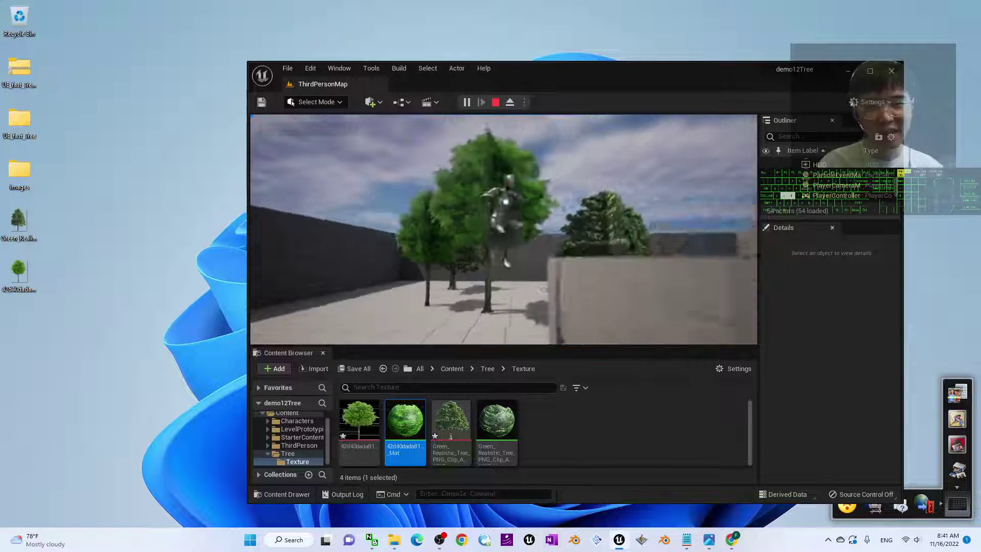
key(a)
key(w)
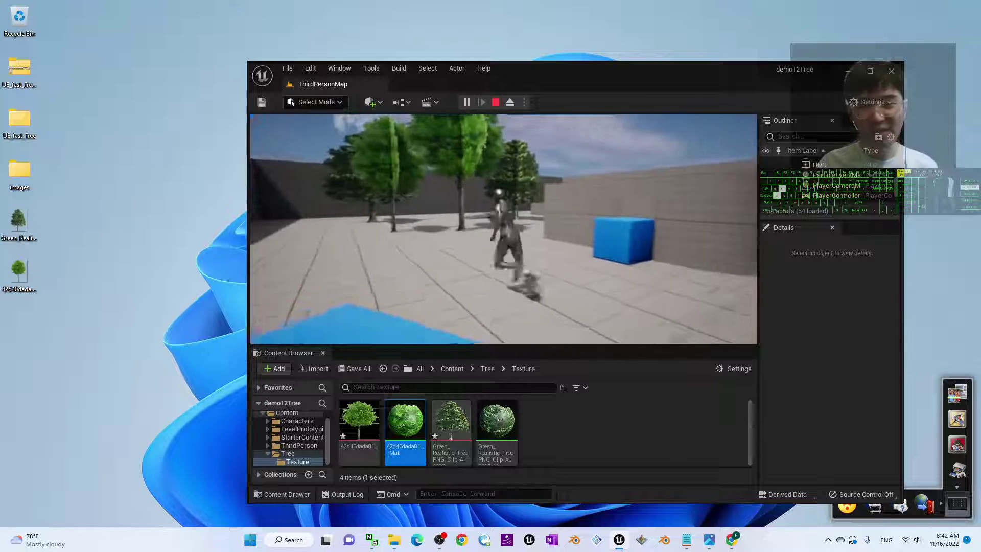
key(w)
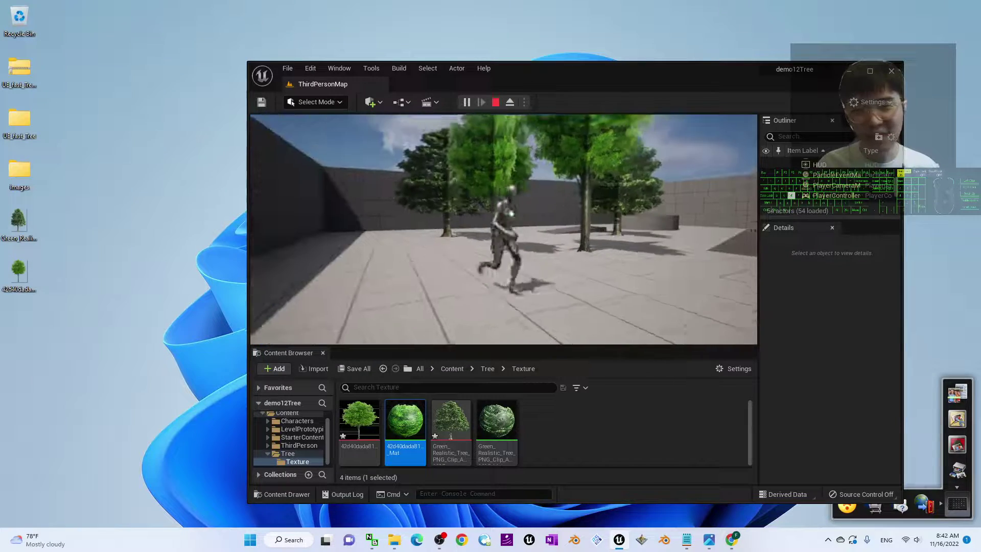
key(w)
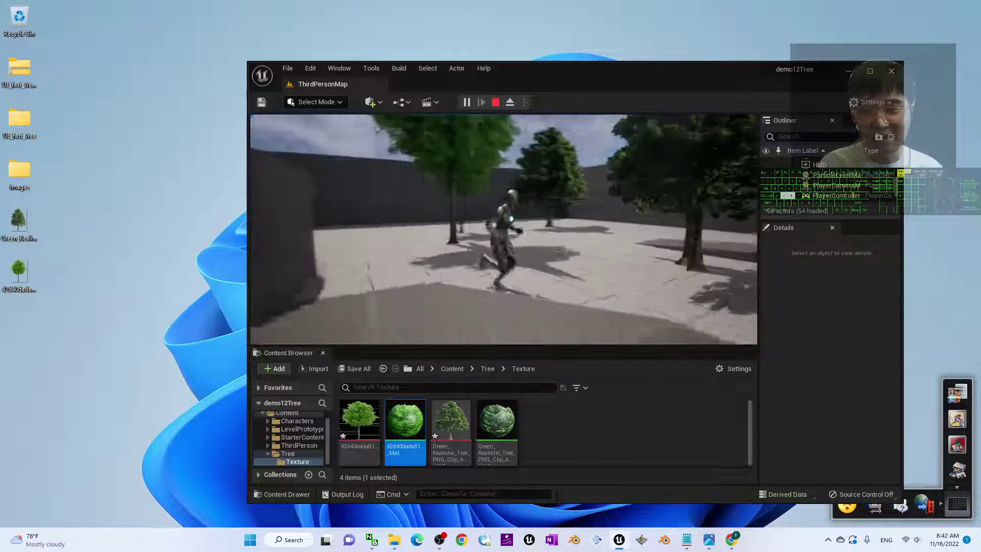
key(w)
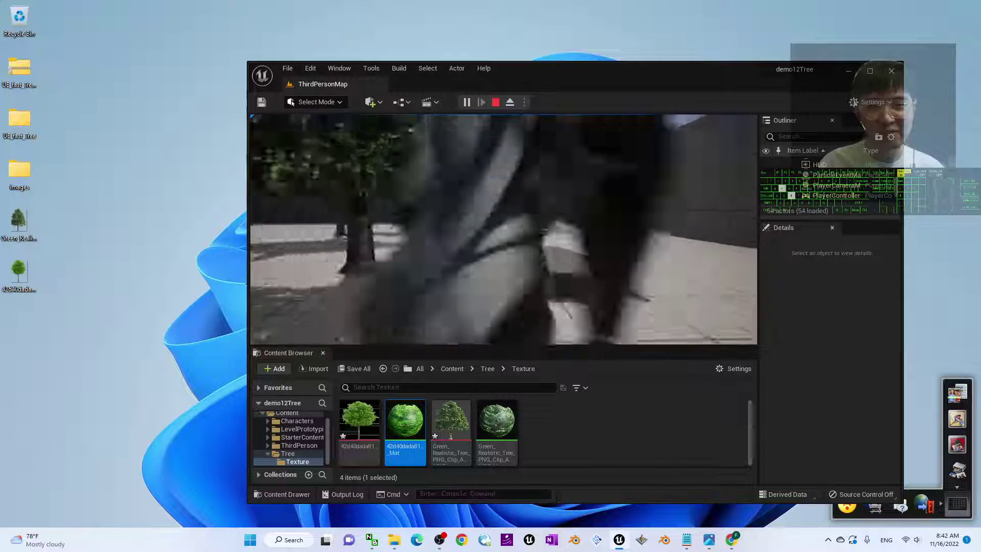
key(w)
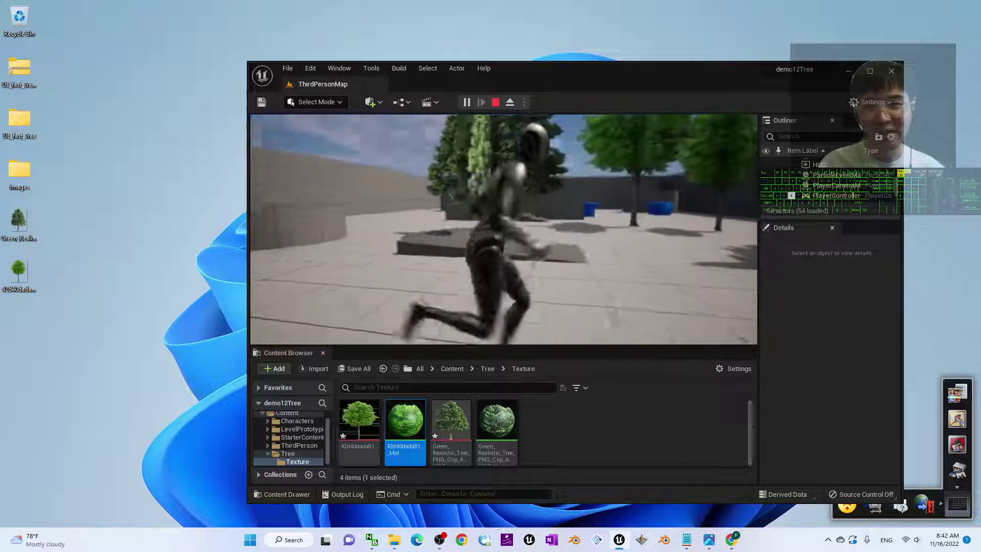
key(w)
key(Escape)
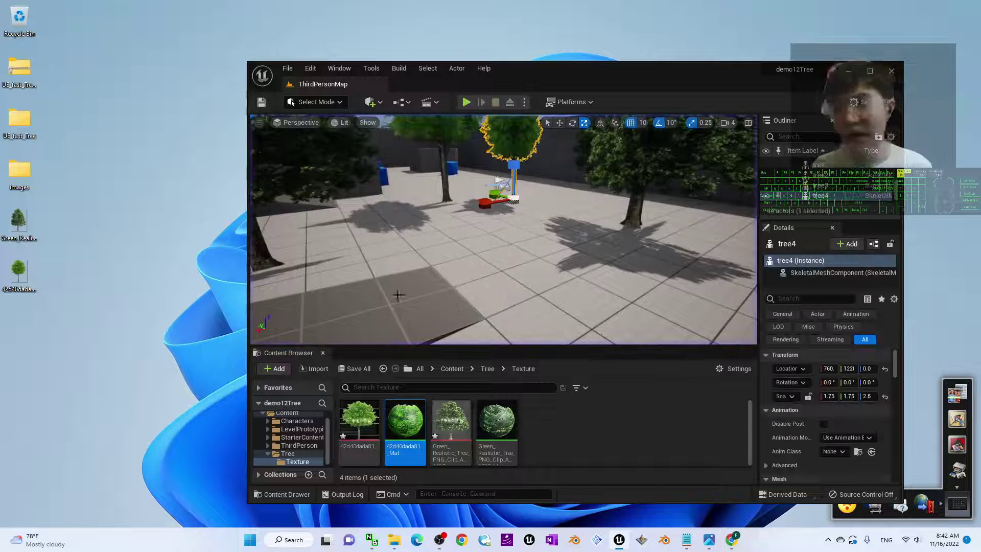
Step: Open the images folder on the desktop and preview tree sample 03.png at full size
double_click(18, 171)
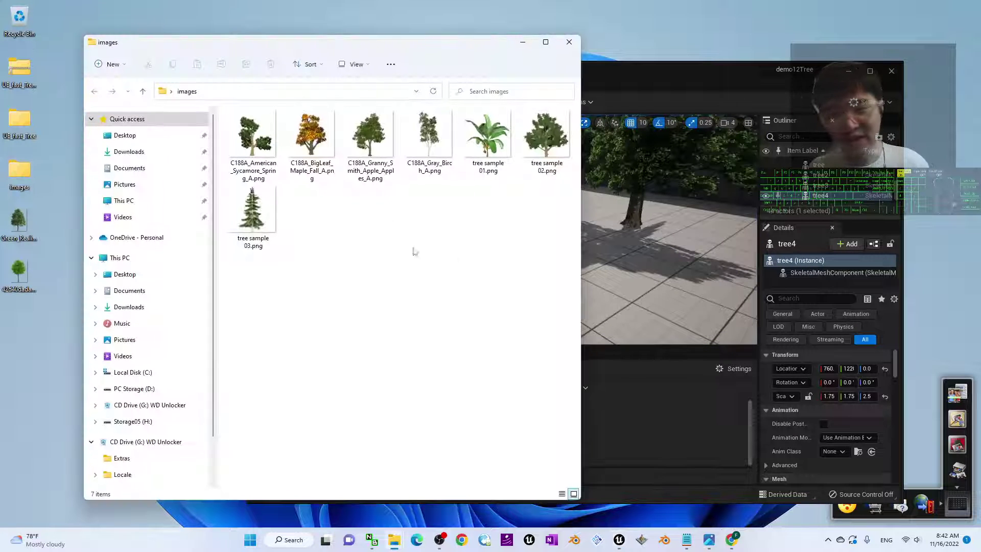
click(265, 223)
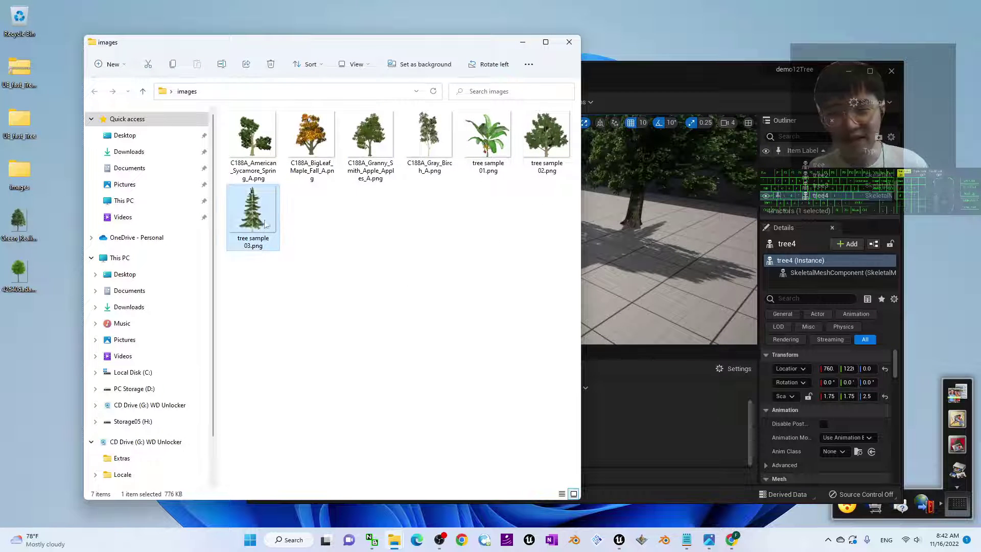
double_click(257, 217)
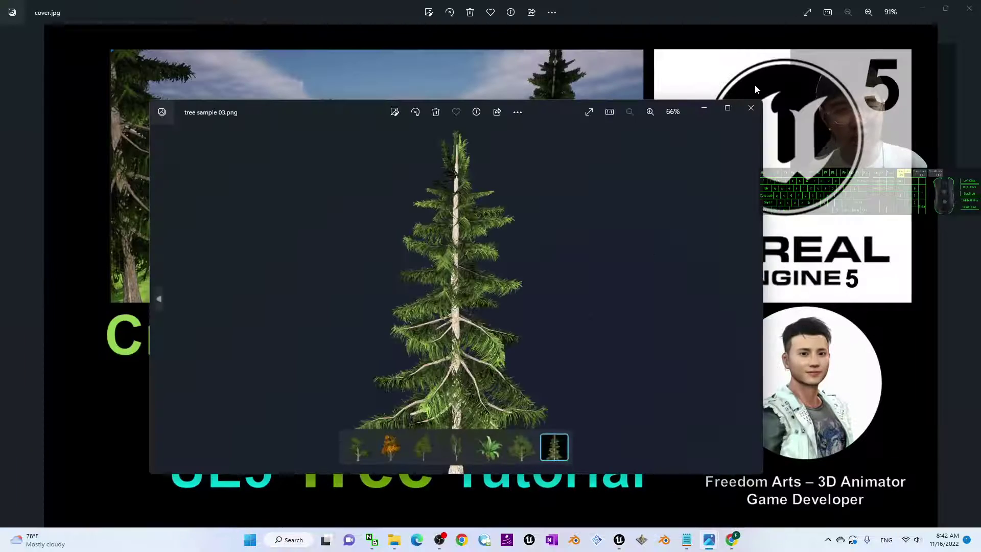
click(738, 112)
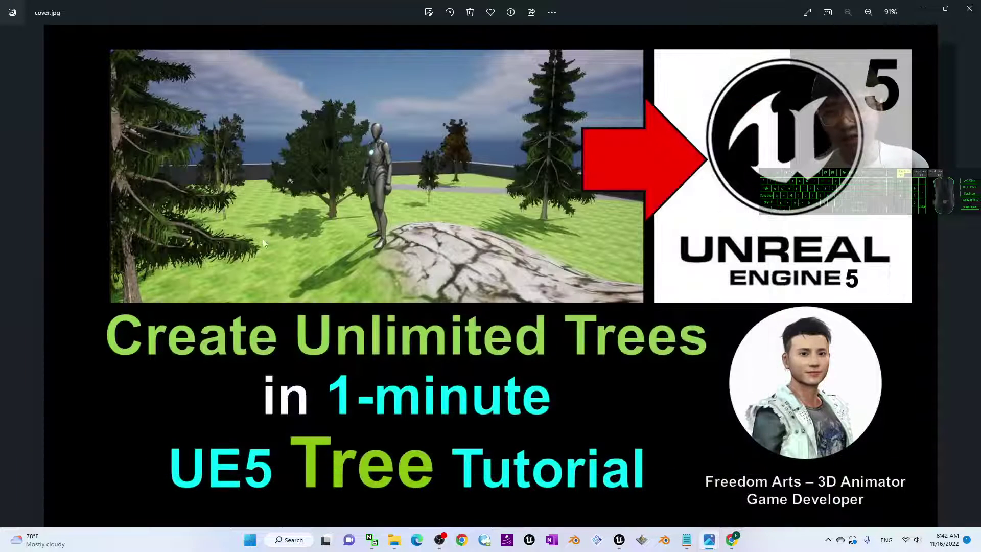
click(920, 9)
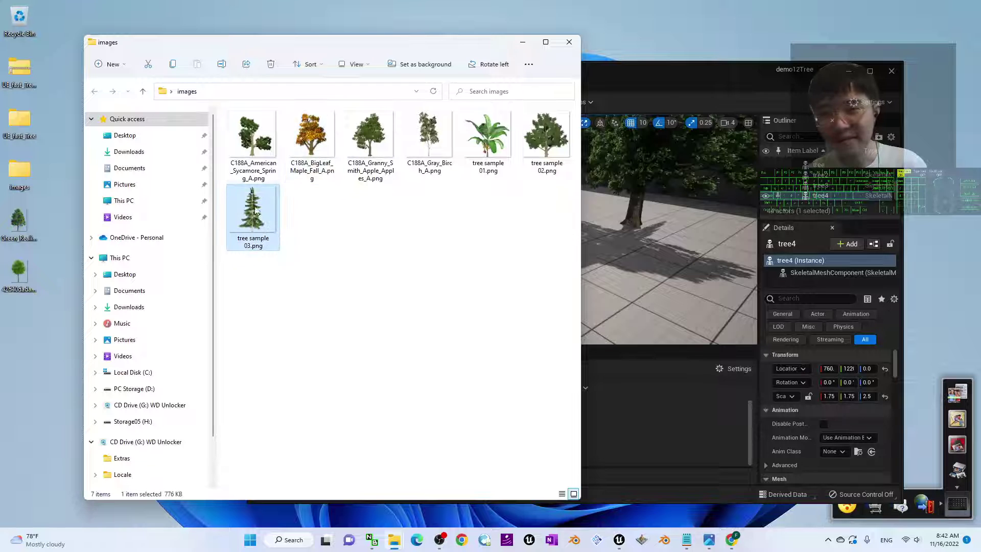
Step: Import C188A_BigLeaf_Maple_Fall_A.png and tree sample 03.png from the images folder into the project's Tree/Texture folder
drag(377, 48, 209, 95)
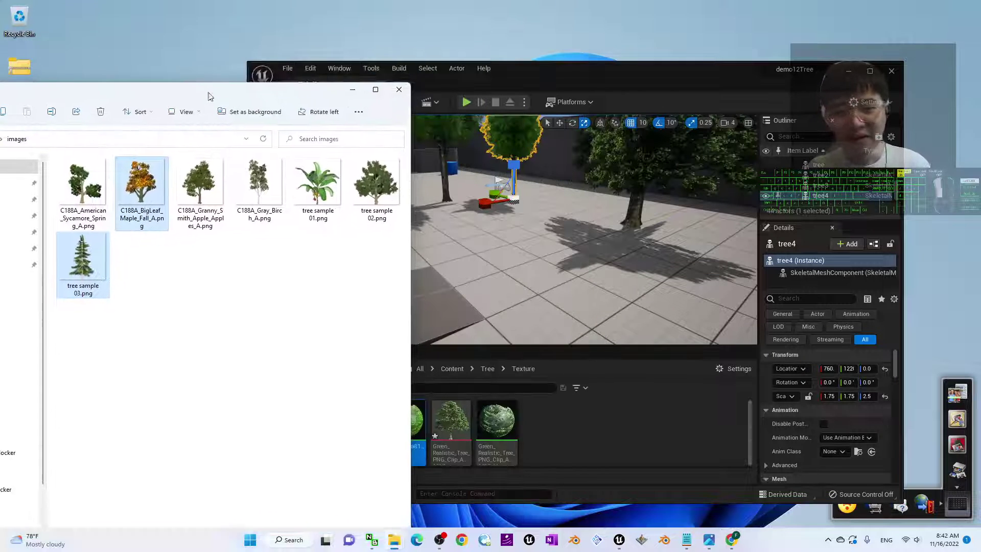
drag(552, 414, 555, 433)
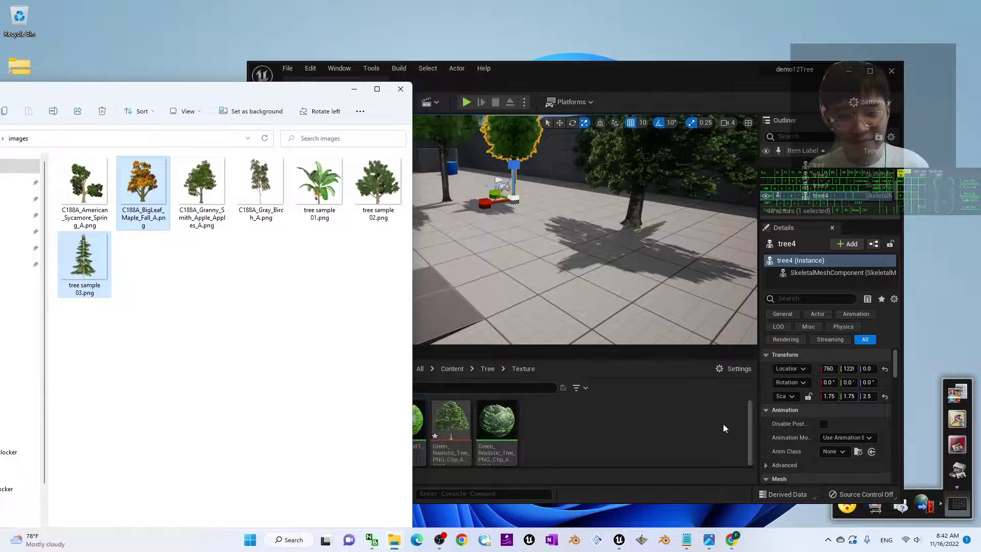
click(563, 420)
Step: Duplicate the tall bright green tree and move the copy along X to location 1970, 1340, 0
scroll(532, 245, down, 5)
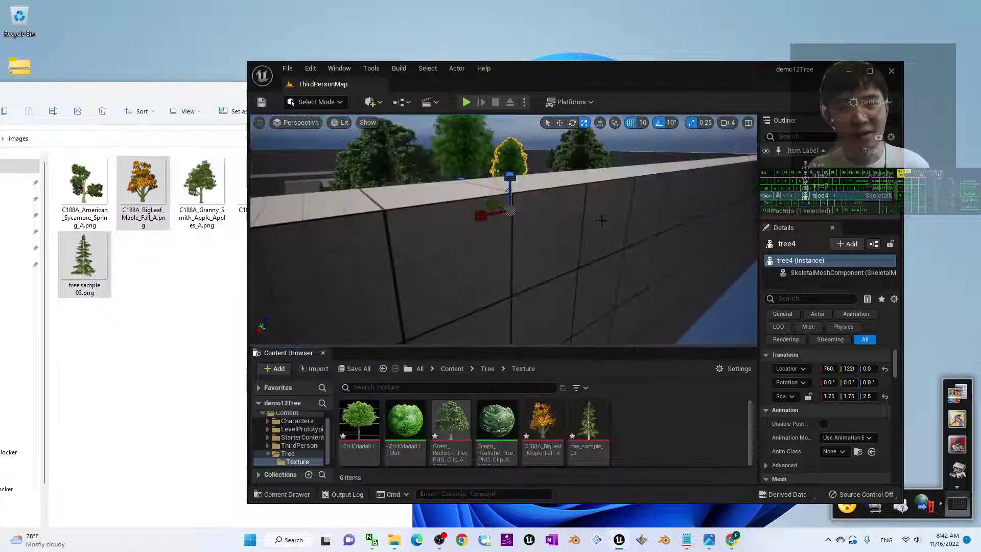
scroll(532, 245, up, 4)
right_drag(533, 245, 587, 245)
right_drag(492, 255, 485, 253)
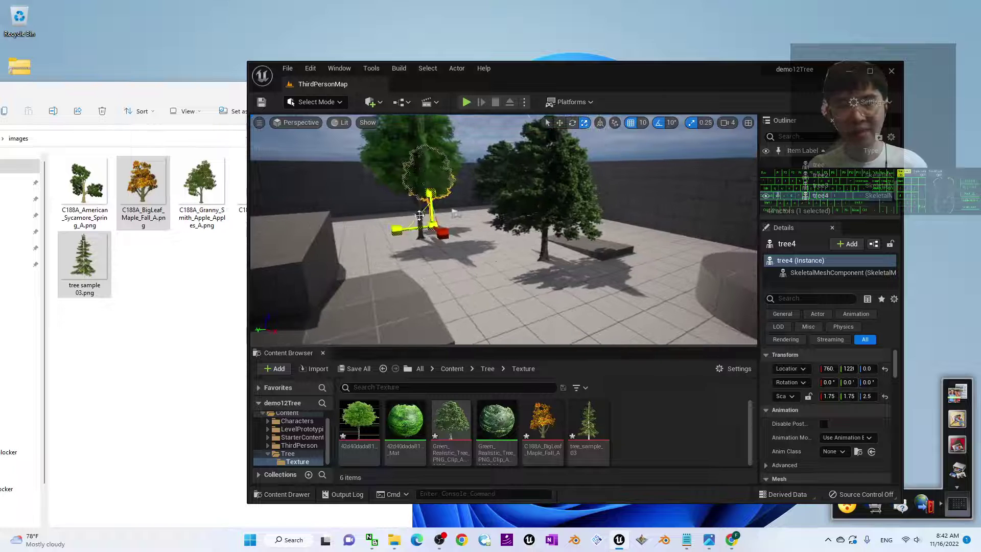
click(491, 256)
click(417, 217)
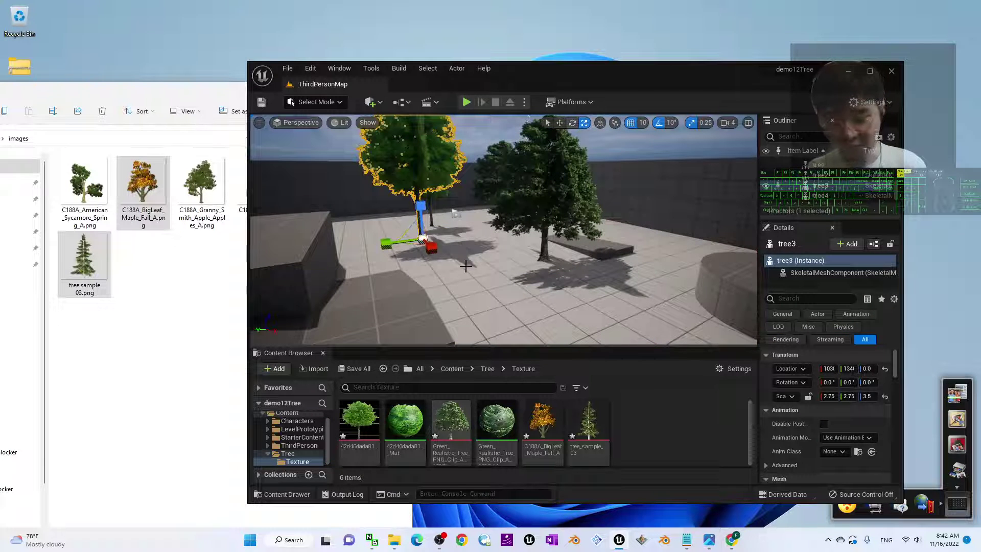
key(ctrl+d)
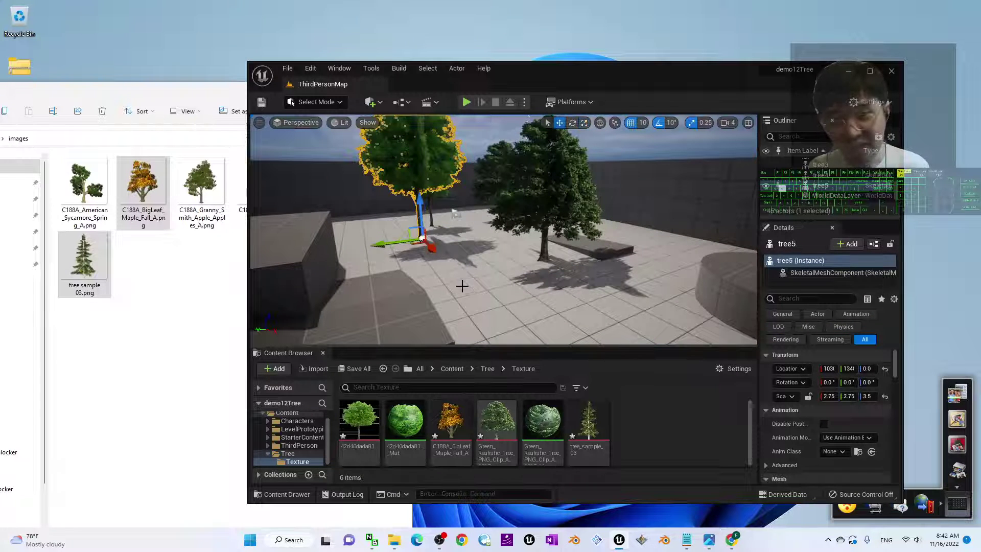
drag(428, 250, 587, 338)
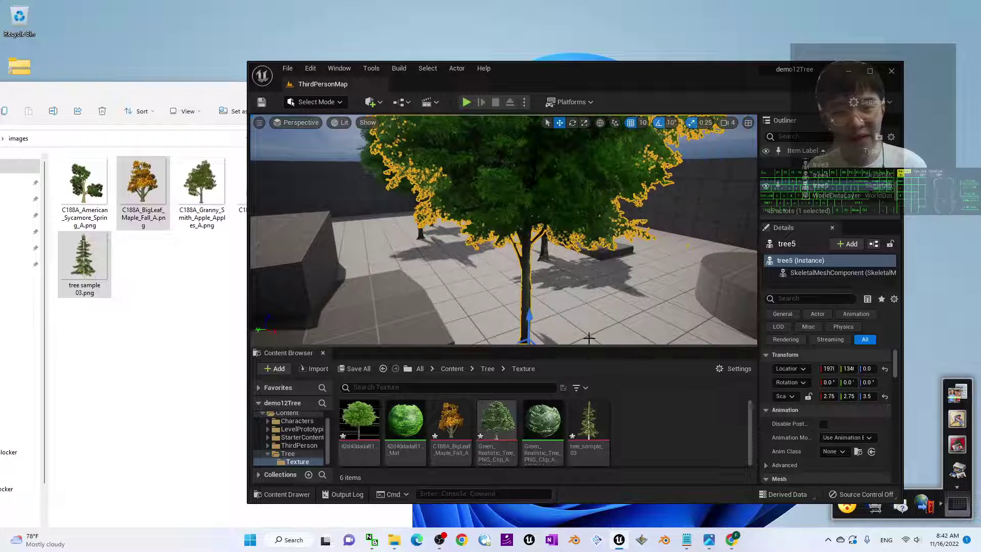
Step: Apply the tree_sample_03 texture to the duplicated tree as a new material
scroll(652, 291, down, 4)
mouse_move(595, 423)
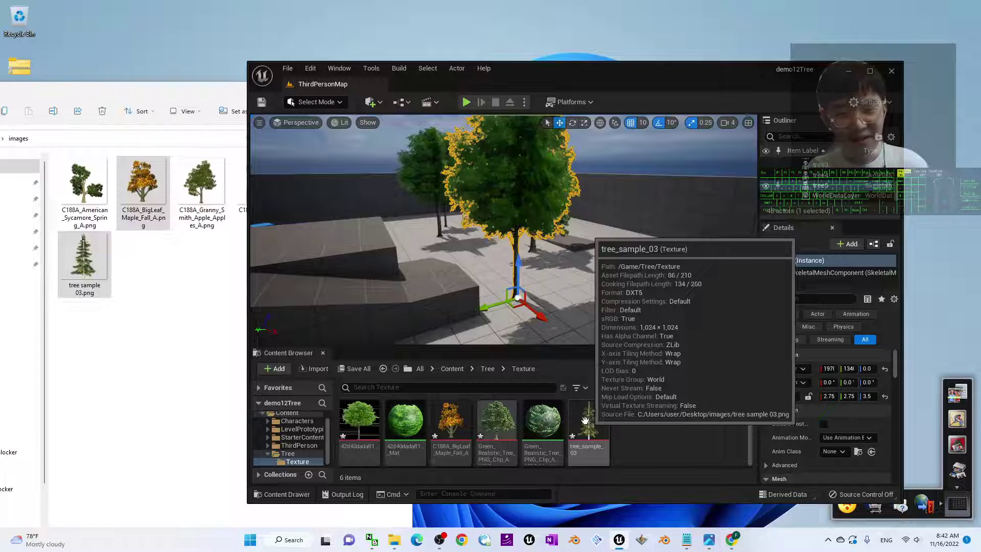
click(586, 422)
drag(586, 421, 562, 219)
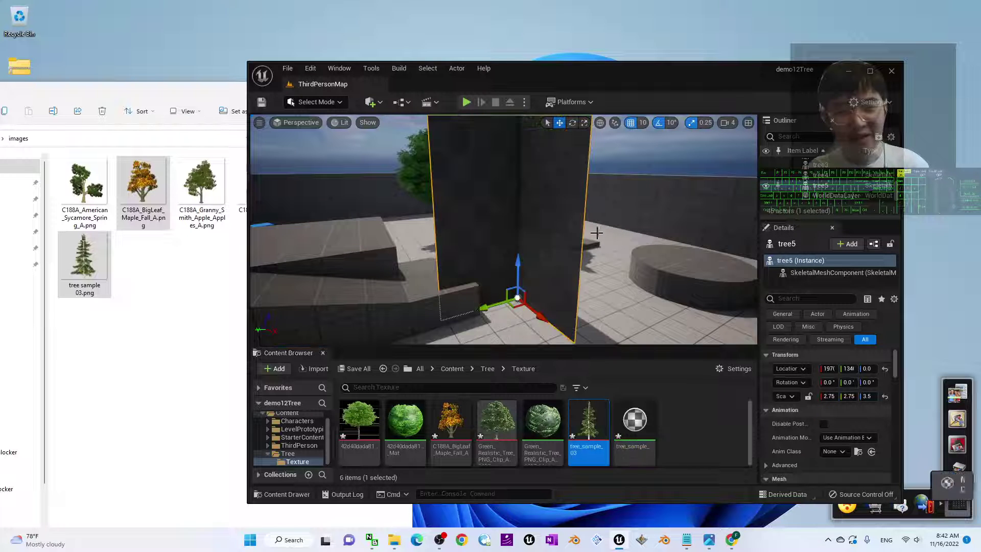
Step: Open the tree_sample_03_Mat material and set its blend mode to Masked
click(634, 421)
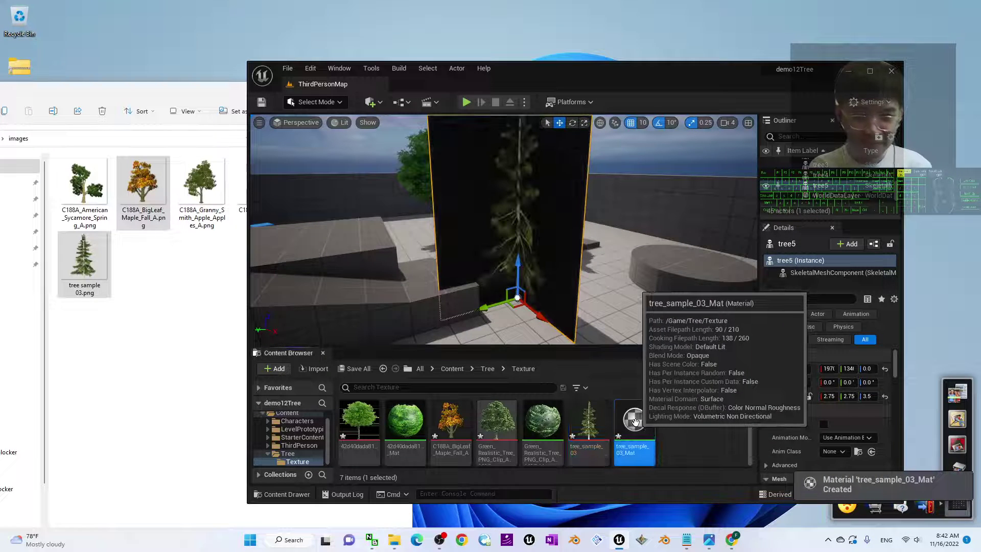
double_click(638, 434)
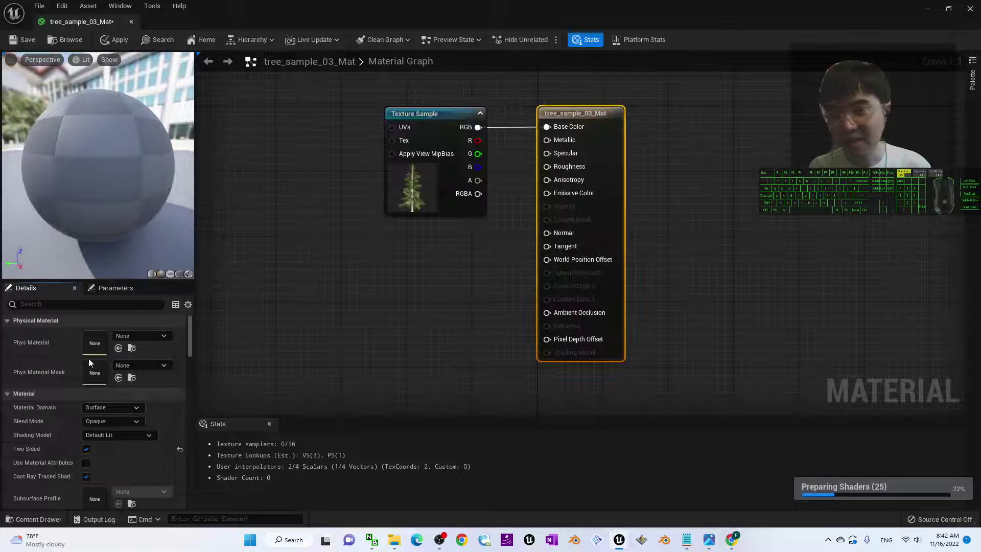
click(128, 421)
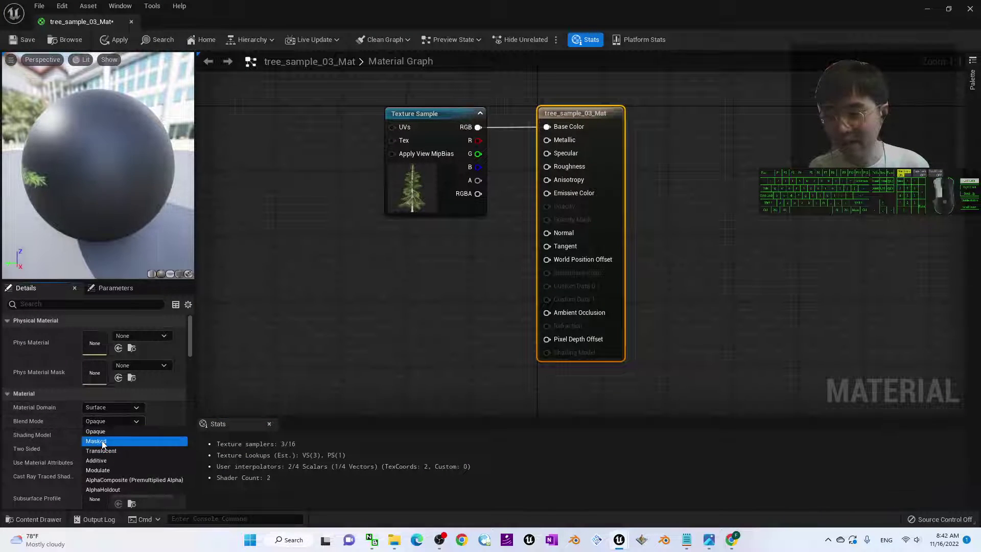
click(102, 440)
Step: Connect the texture sample's alpha output to Opacity Mask, then save and close the material
drag(478, 180, 546, 219)
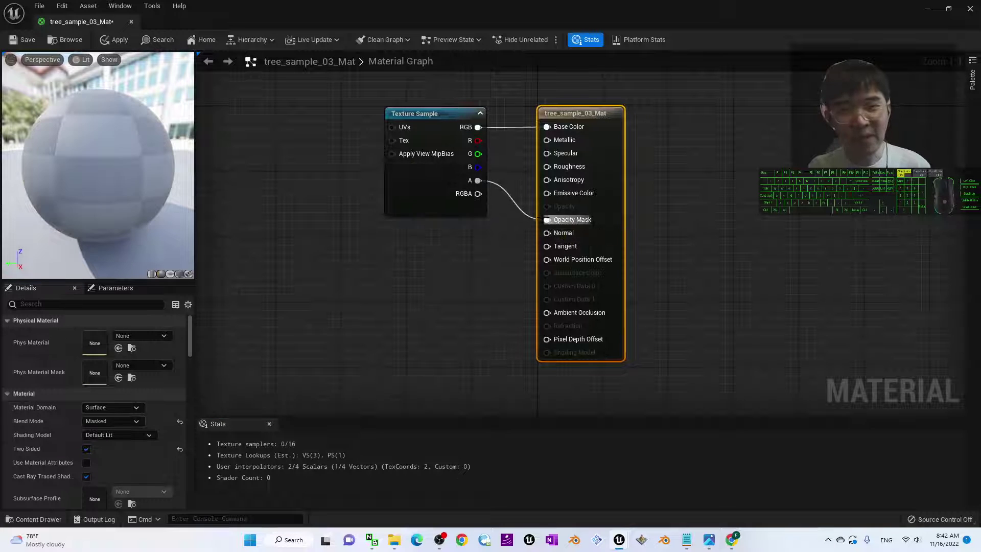
click(37, 38)
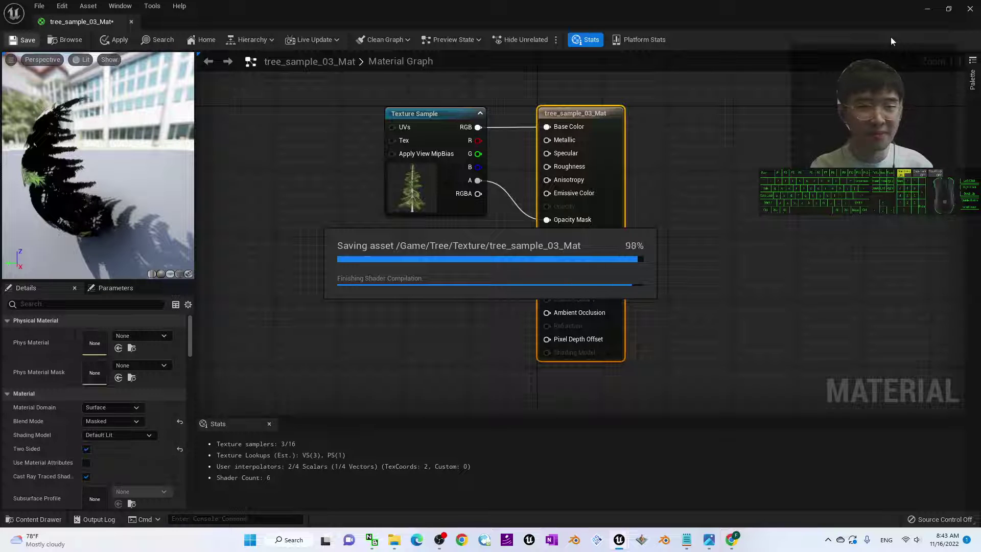
click(969, 9)
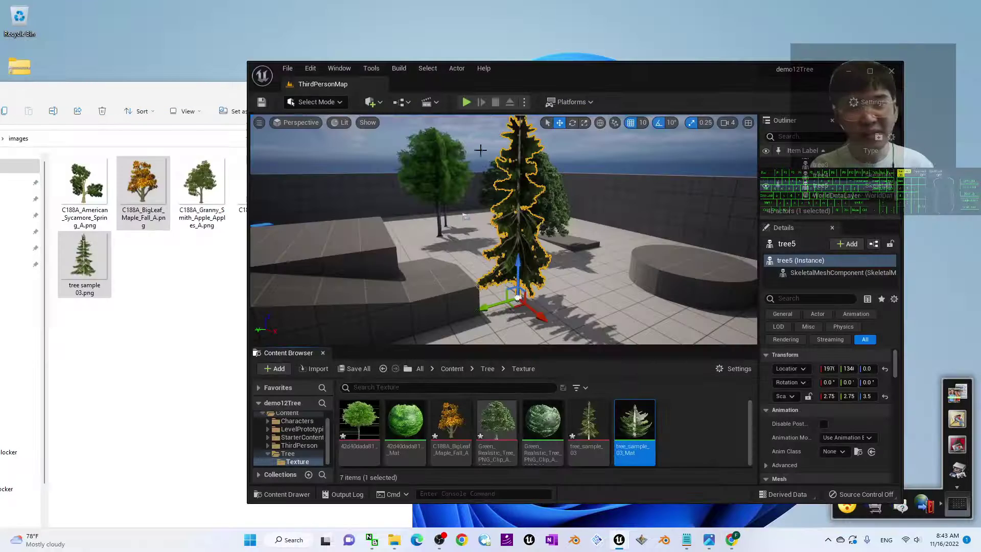
Step: Reduce the conifer's height to a Z scale of 2.75
click(585, 274)
click(519, 263)
key(e)
key(r)
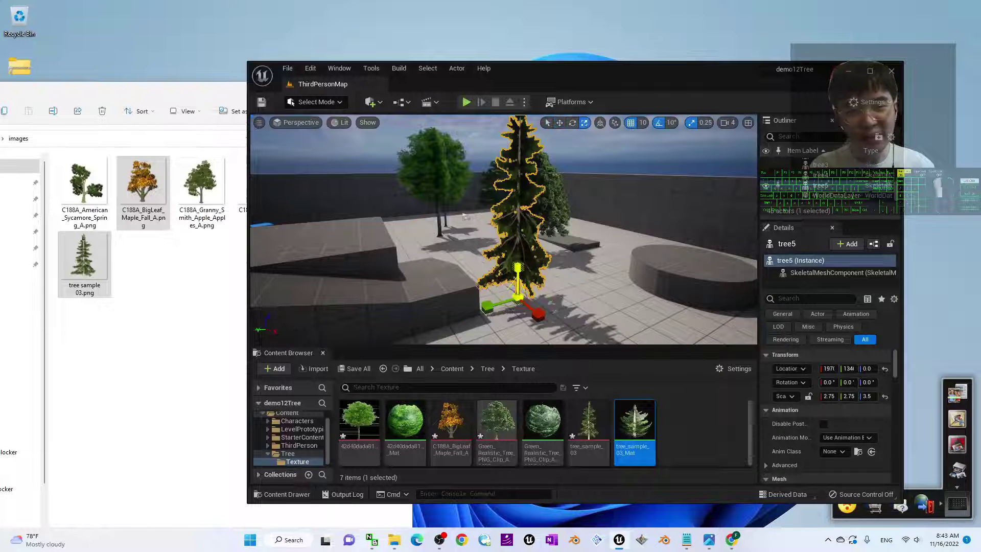
key(ctrl+z)
Step: Duplicate the conifer to location 2170, 1110, 0 and scale the copy uniformly to 2.0
key(w)
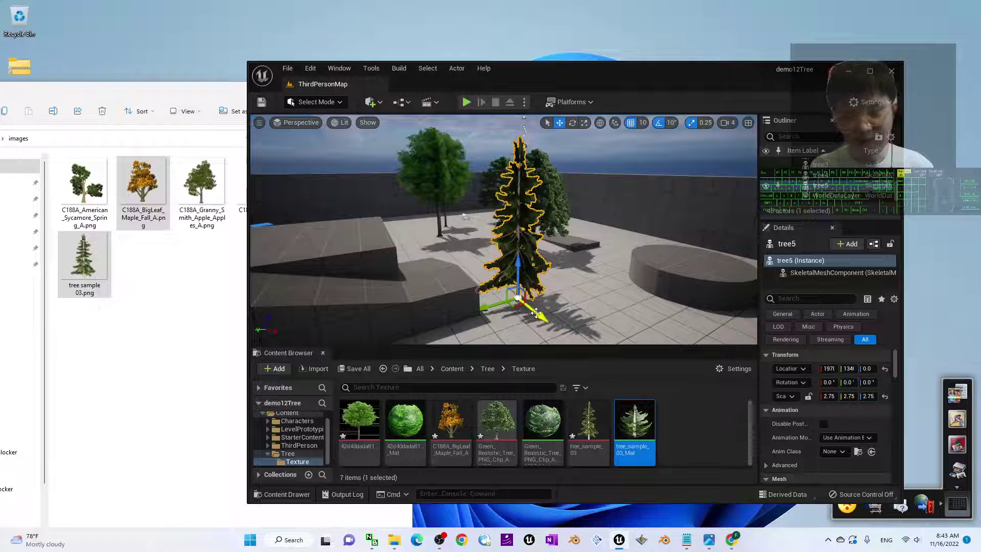
alt+drag(535, 310, 594, 321)
key(space)
key(space)
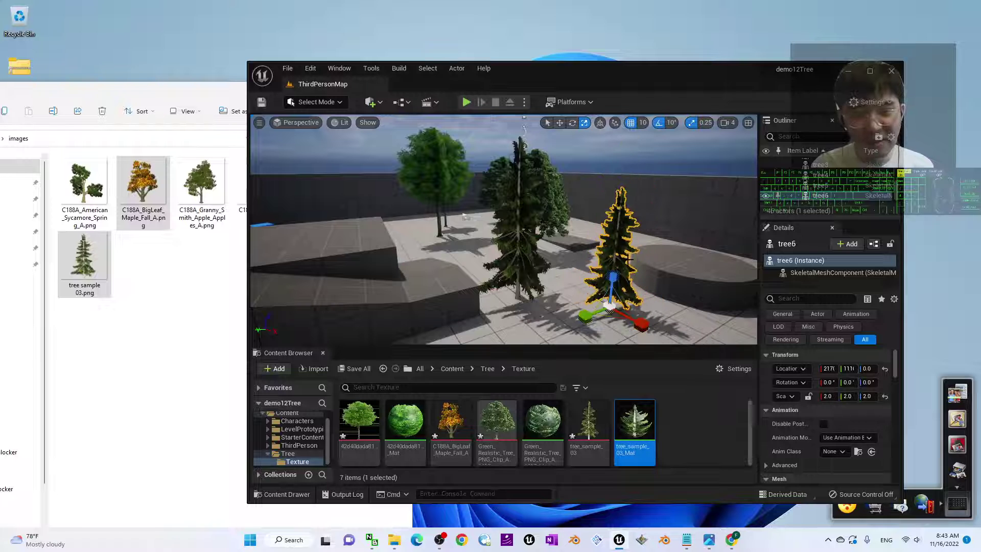
Step: Lower both conifers slightly into the ground to a Z location of -10
drag(614, 275, 613, 279)
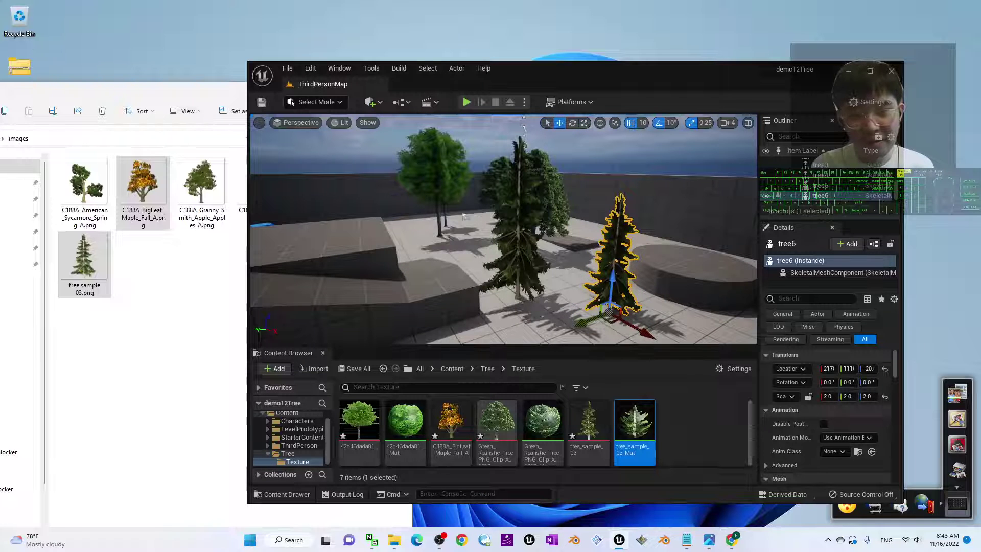
click(520, 246)
drag(518, 263, 519, 266)
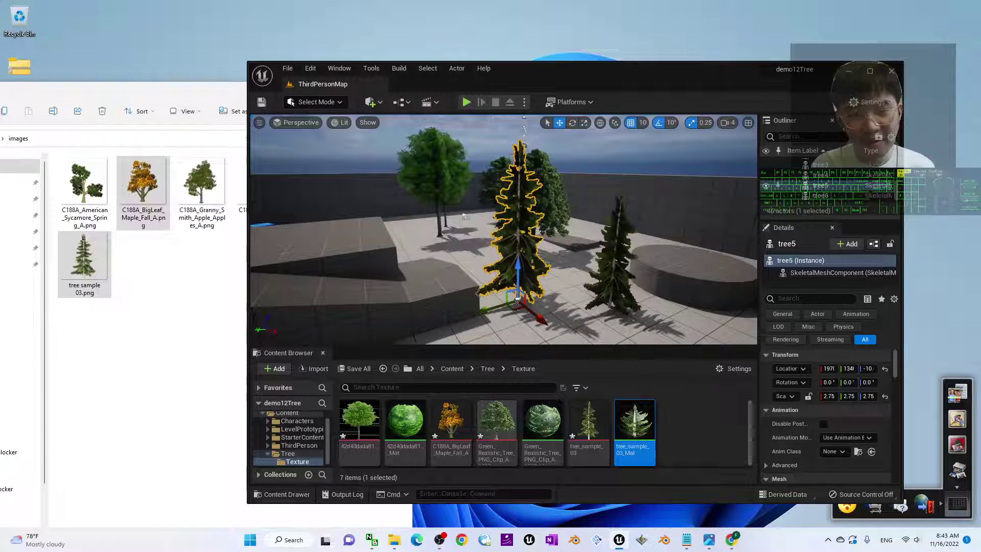
click(616, 251)
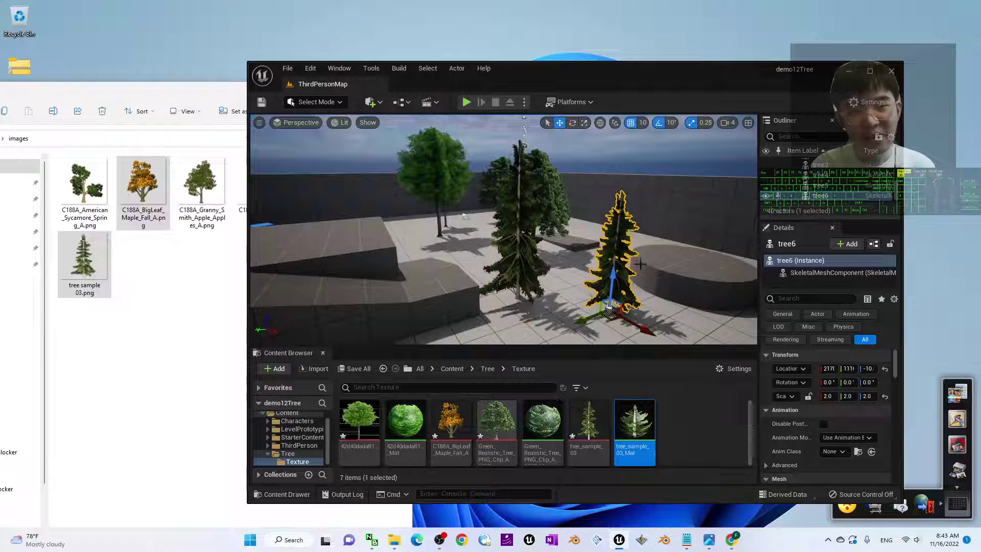
Step: Play the level in the viewport and run the character among the leafy trees and conifers to inspect them in-game
click(466, 103)
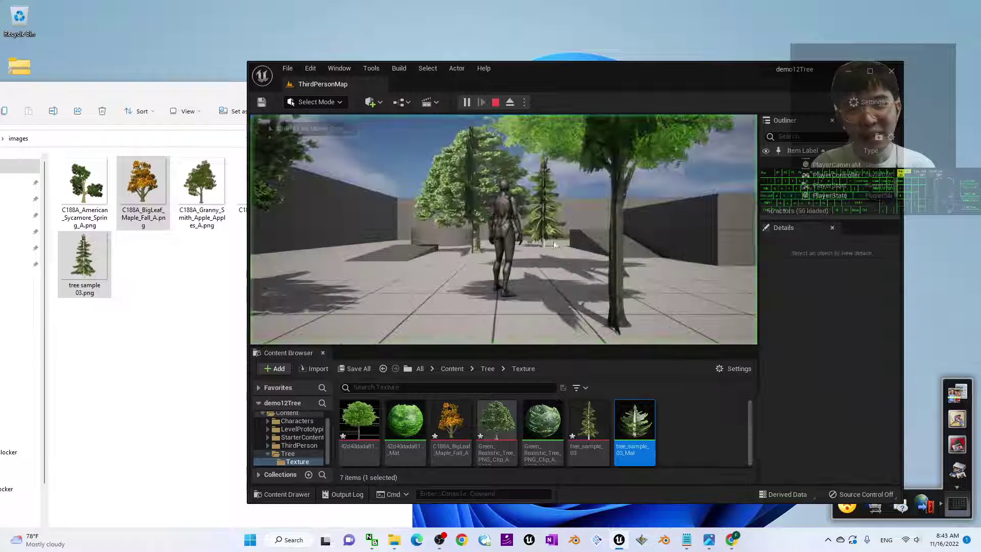
key(d)
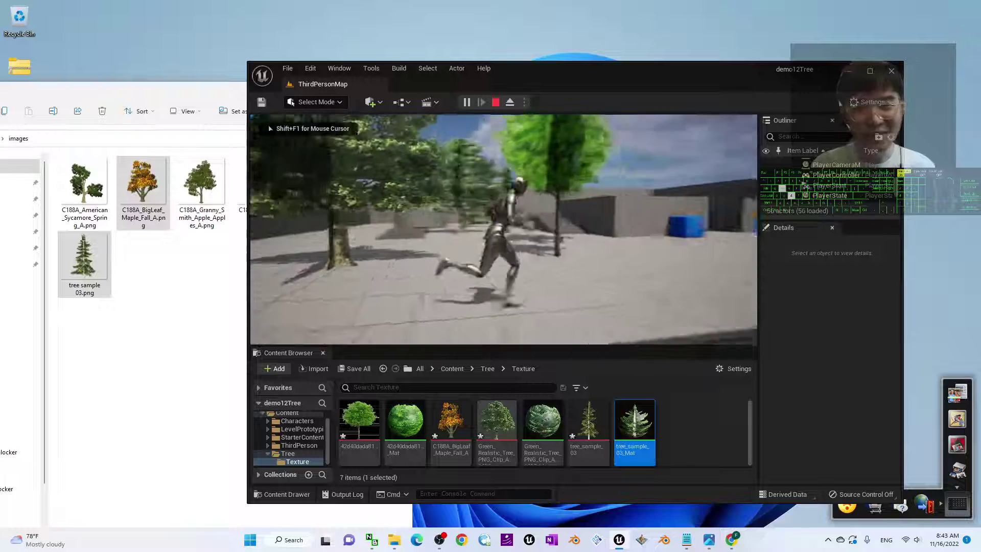
key(w)
key(w)
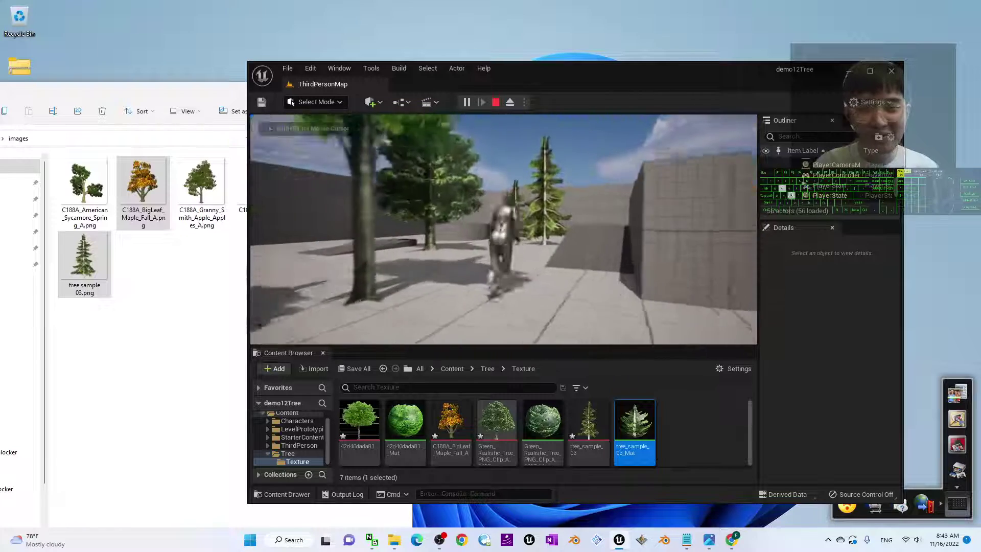
key(w)
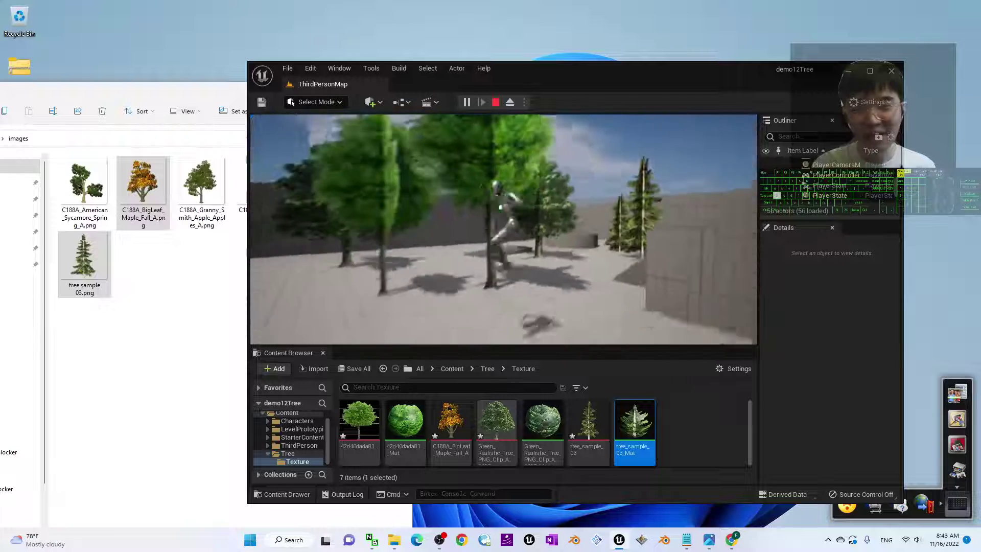
key(a)
key(space)
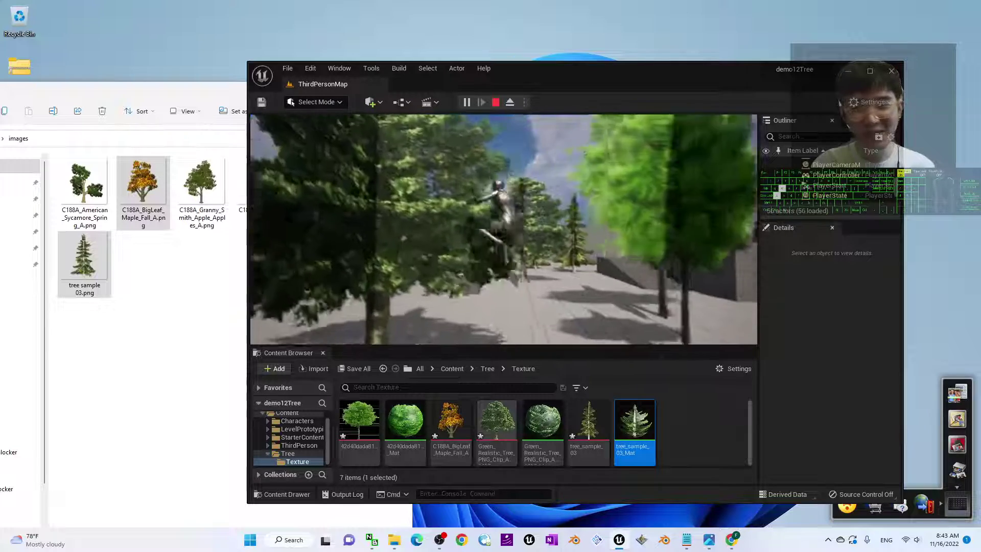
key(a)
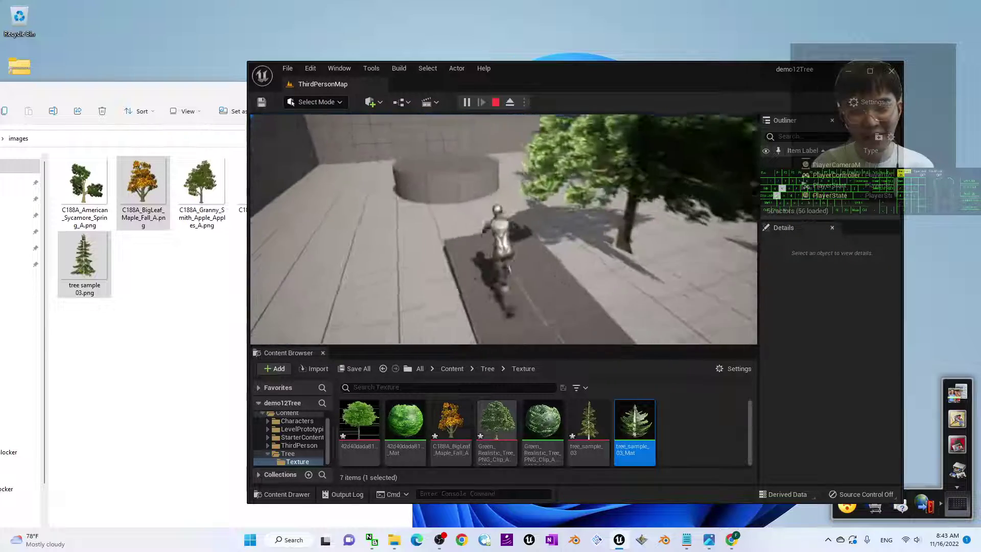
key(space)
key(d)
key(a)
key(space)
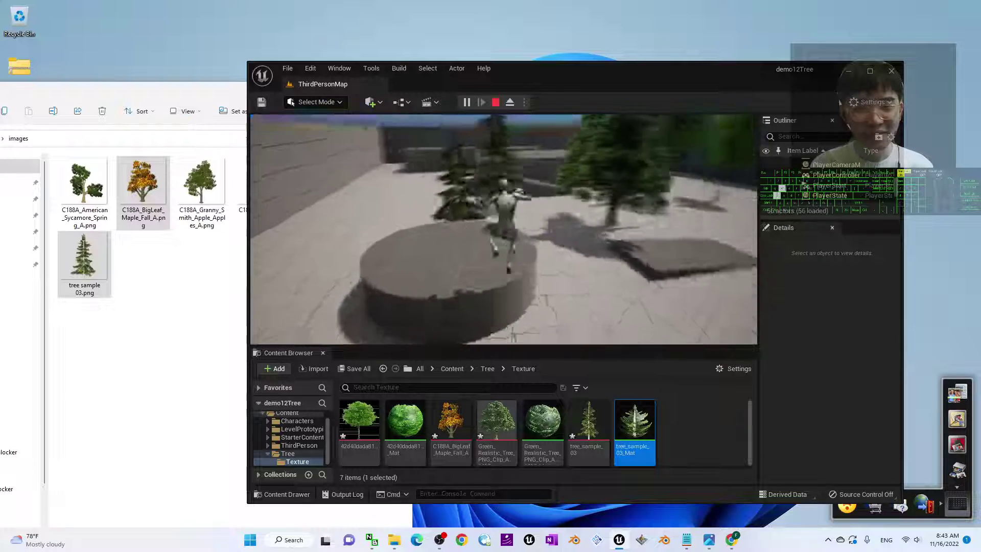
key(w)
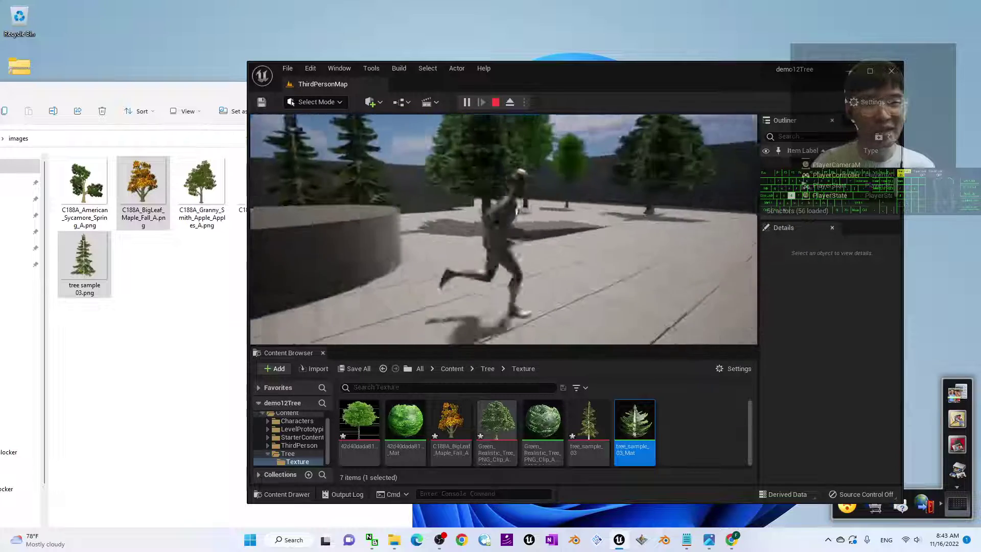
key(w)
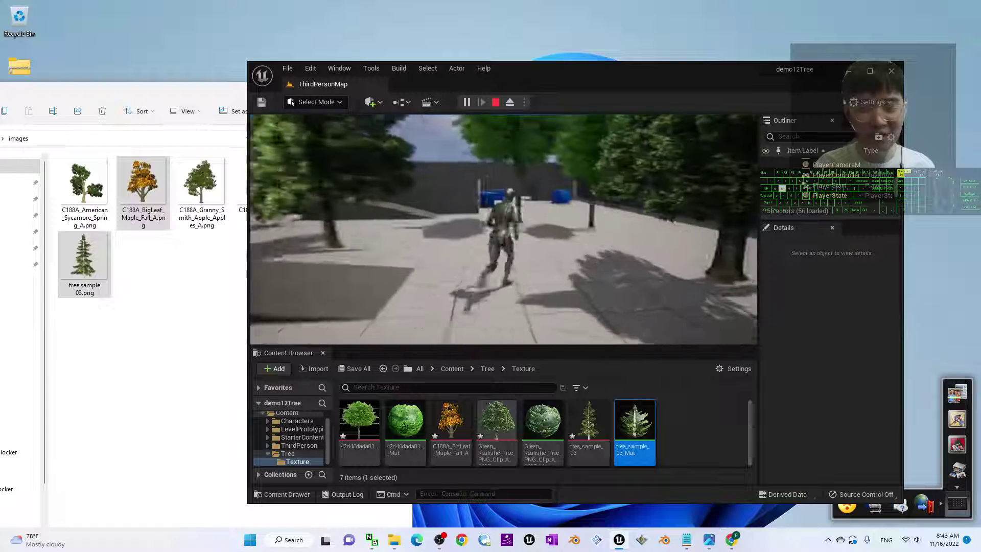
key(w)
key(w)
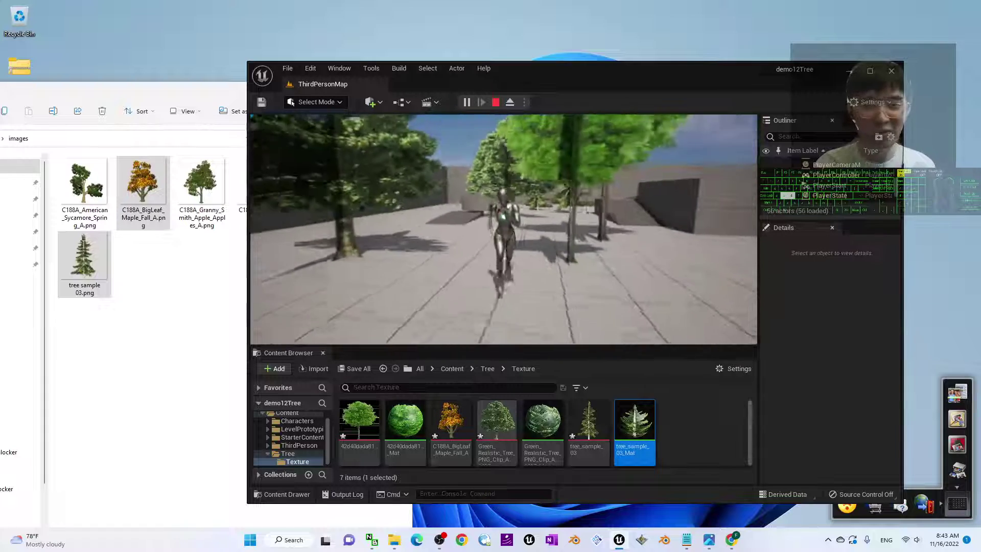
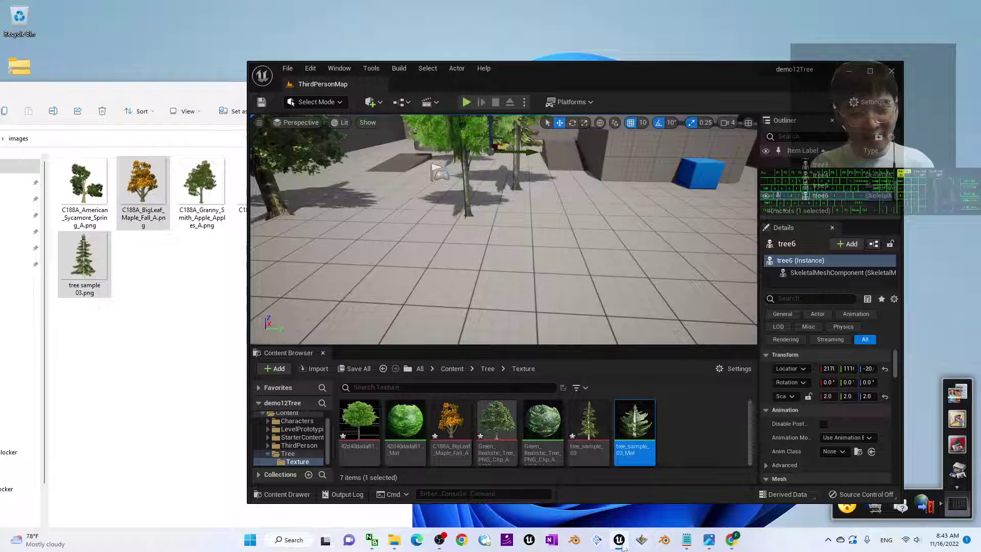
Step: View the cover.jpg image in Photos and return to a maximized Unreal Editor window
click(708, 539)
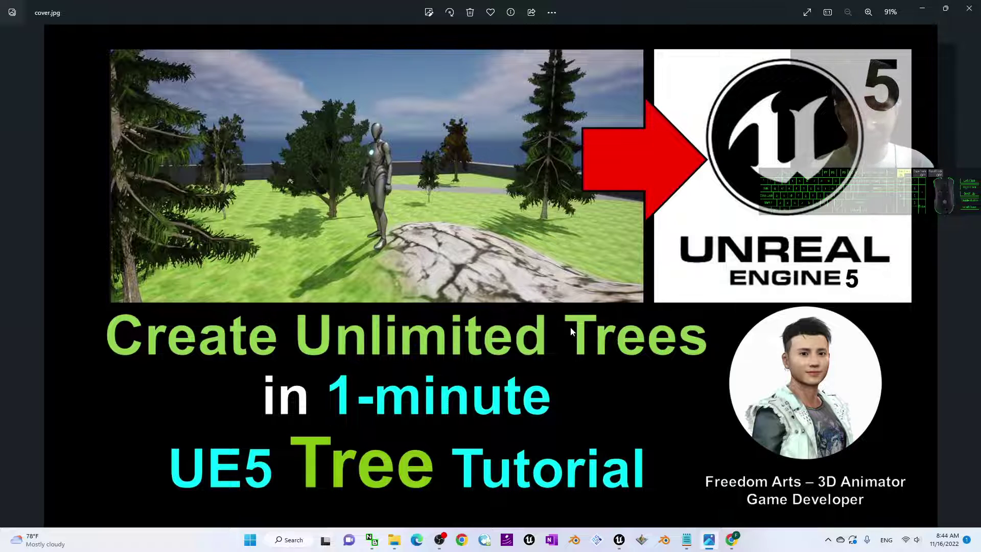
click(623, 547)
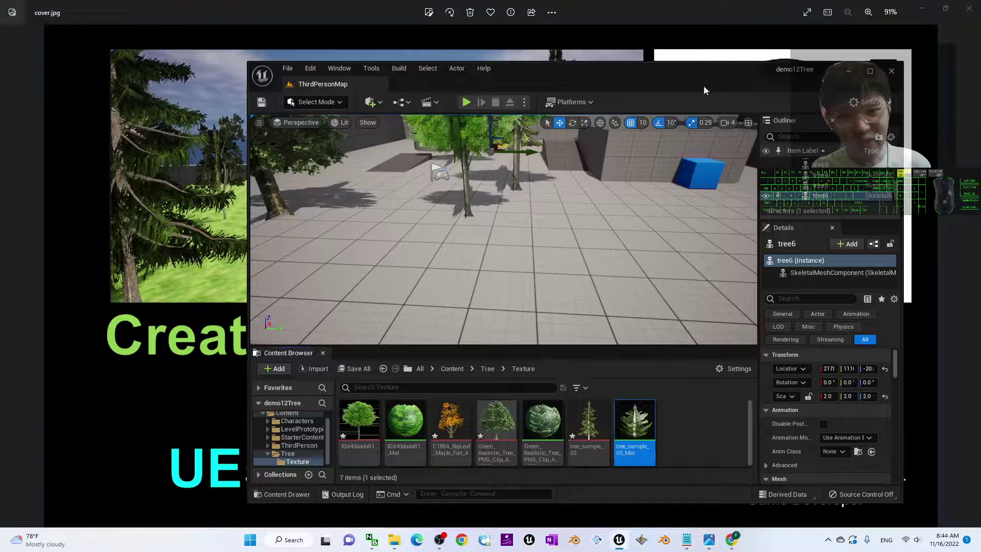
click(871, 71)
Step: Play-test the level again, running and jumping the character around all the trees and over the platforms, and end the play session
click(217, 39)
key(w)
key(w)
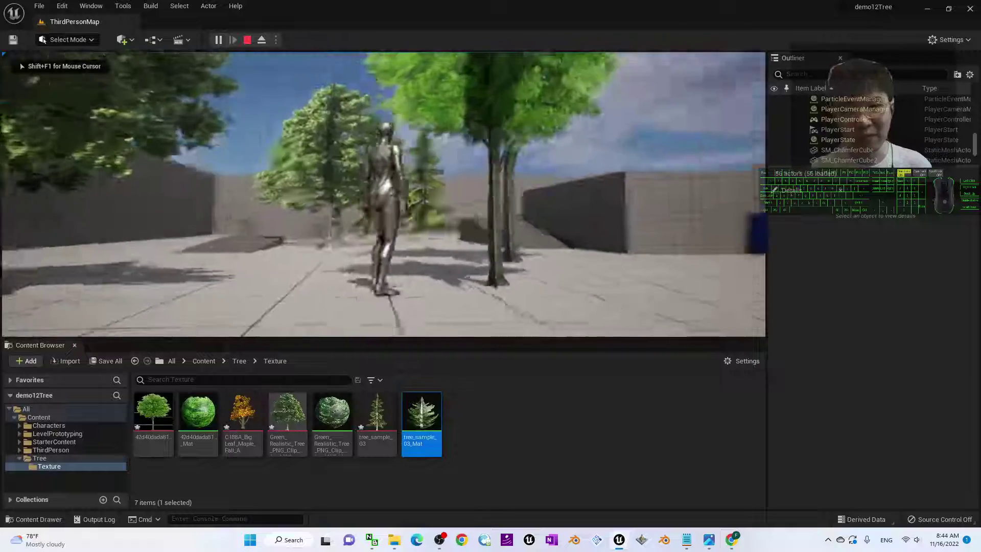
key(s)
key(a)
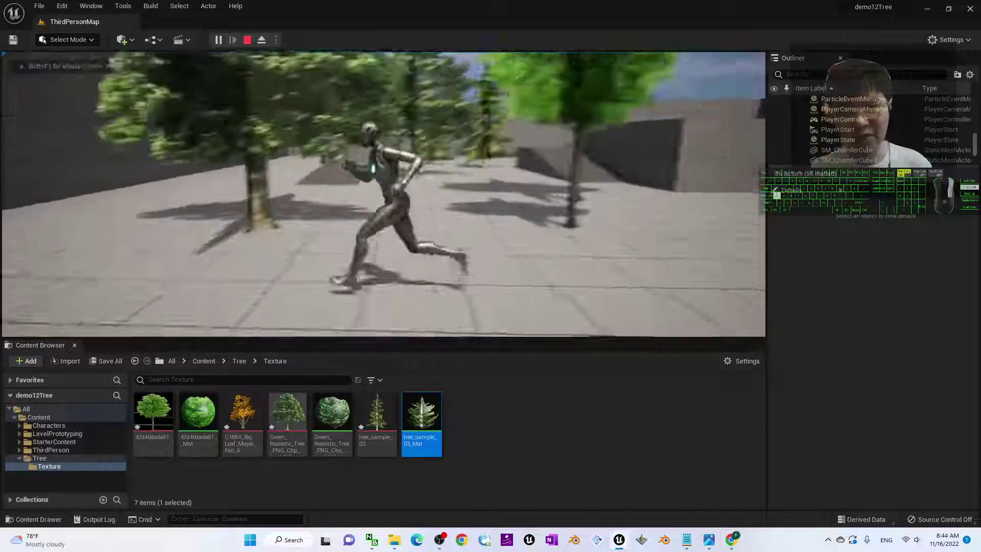
key(w)
key(d)
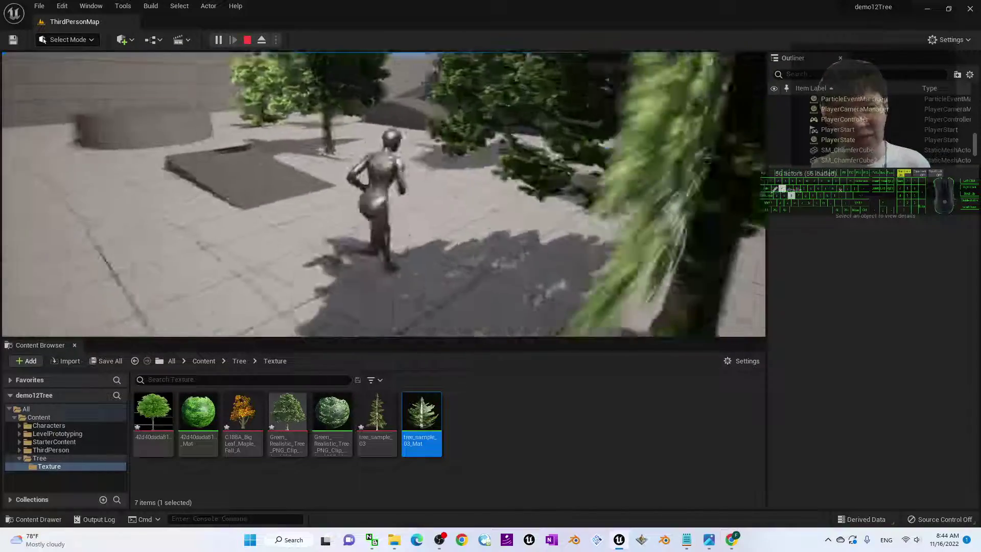
key(w)
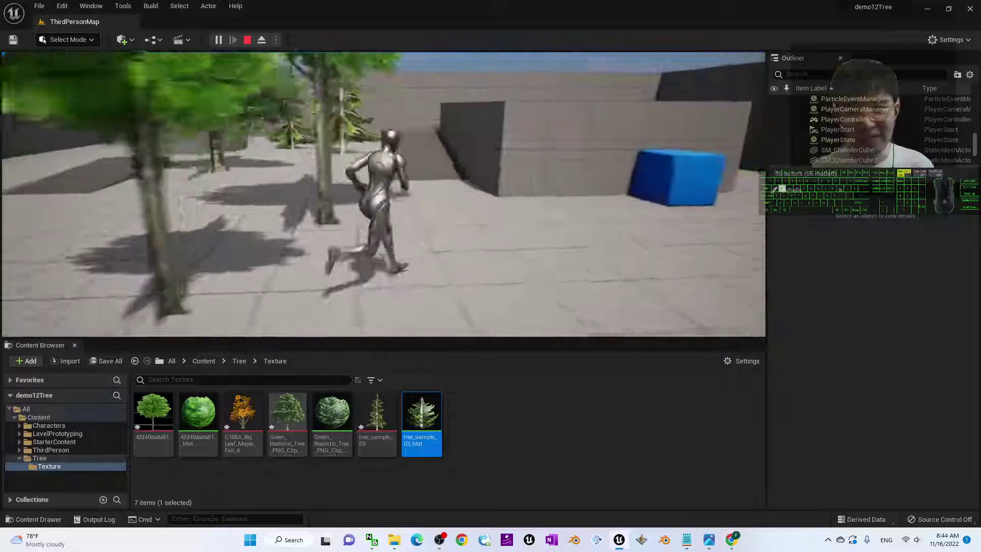
key(a)
key(d)
key(a)
key(d)
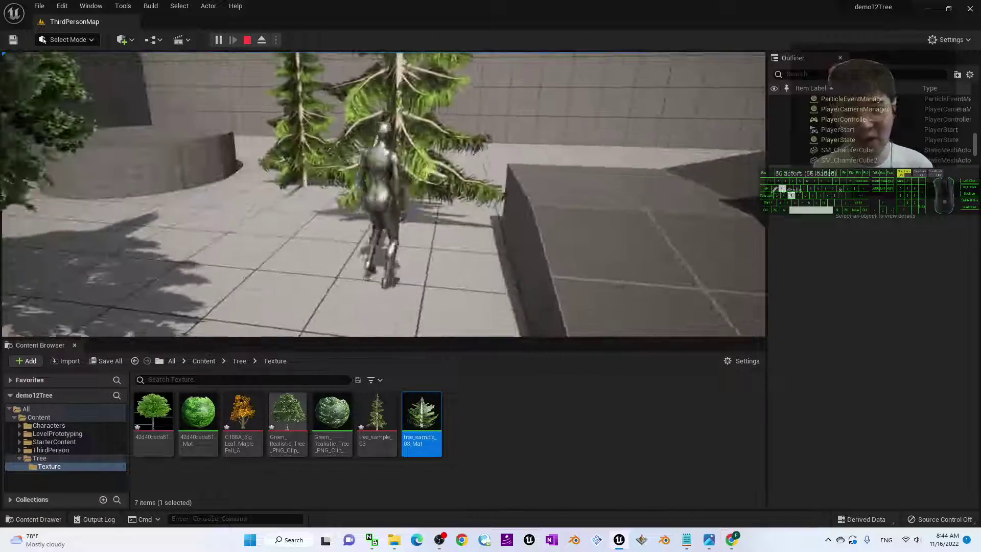
key(d)
key(space)
key(a)
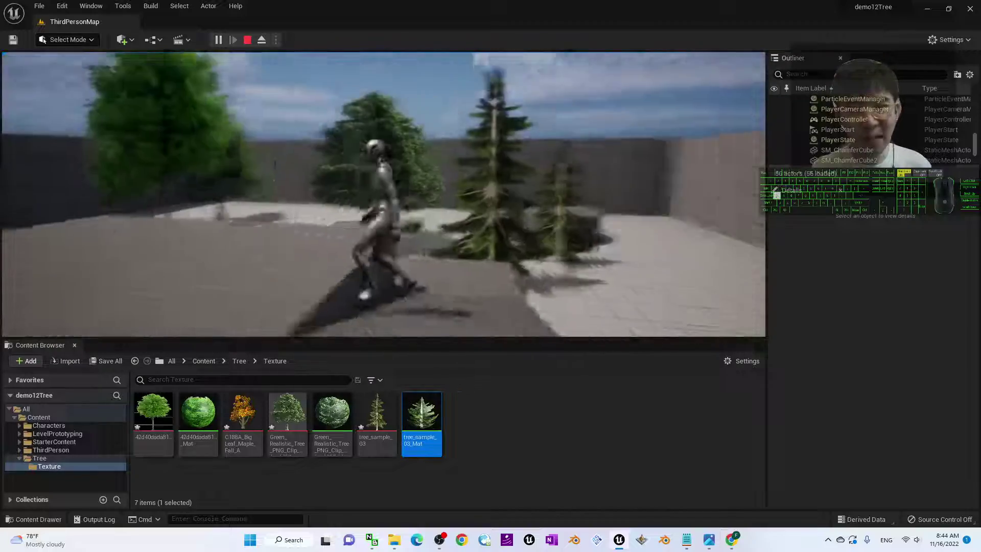
key(w)
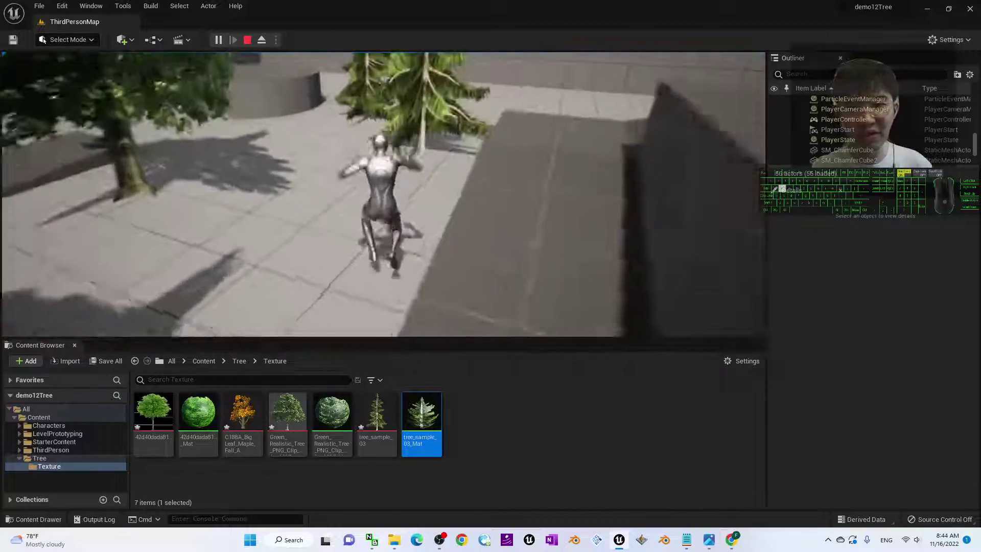
key(space)
key(s)
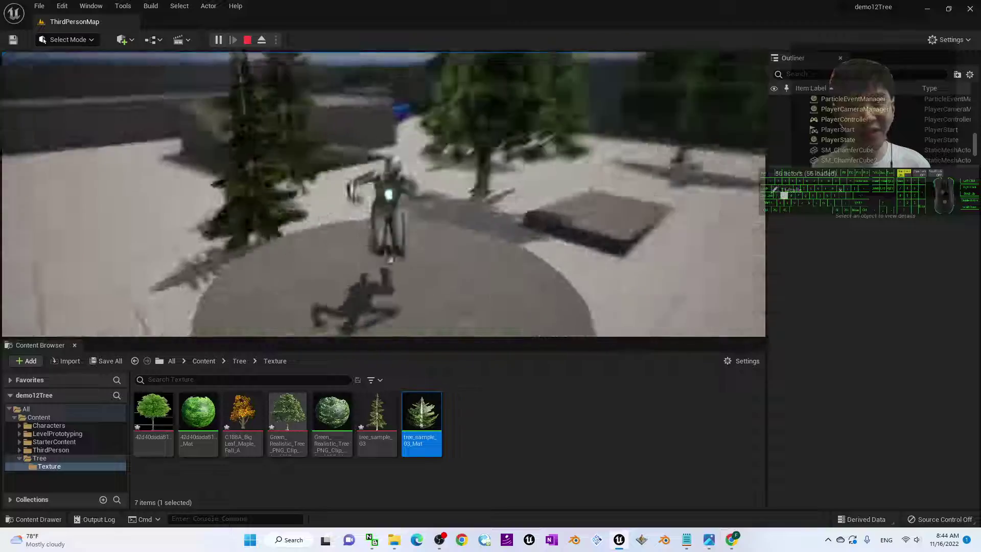
key(space)
key(d)
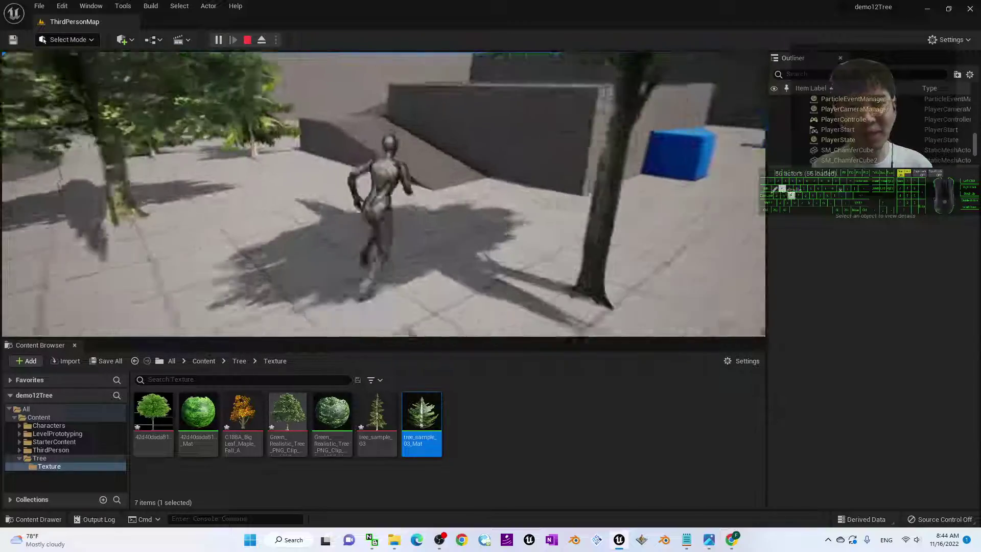
key(space)
key(a)
key(s)
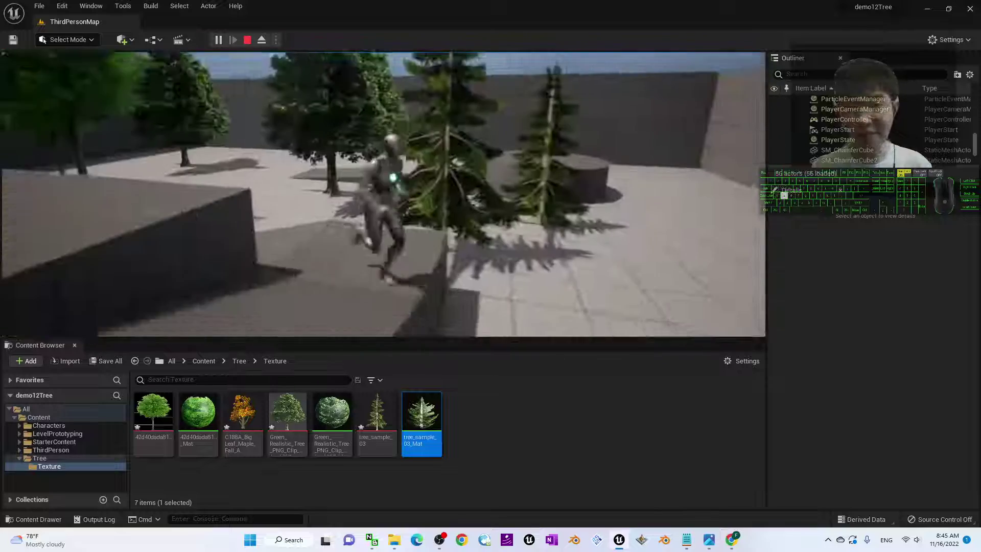
key(Escape)
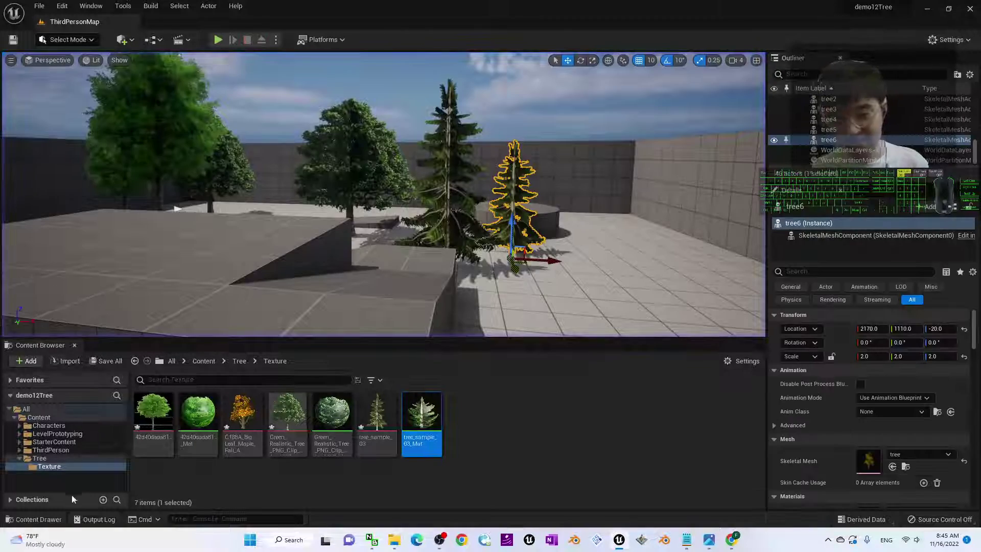